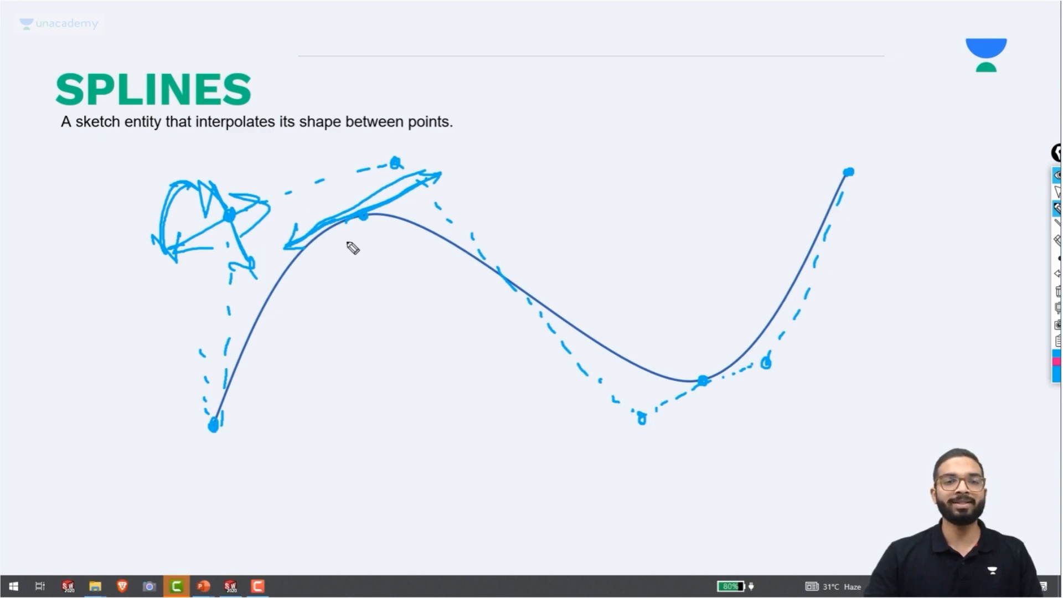
Switch to SOLIDWORKS and start a new sketch on the Front Plane
key(alt+Tab)
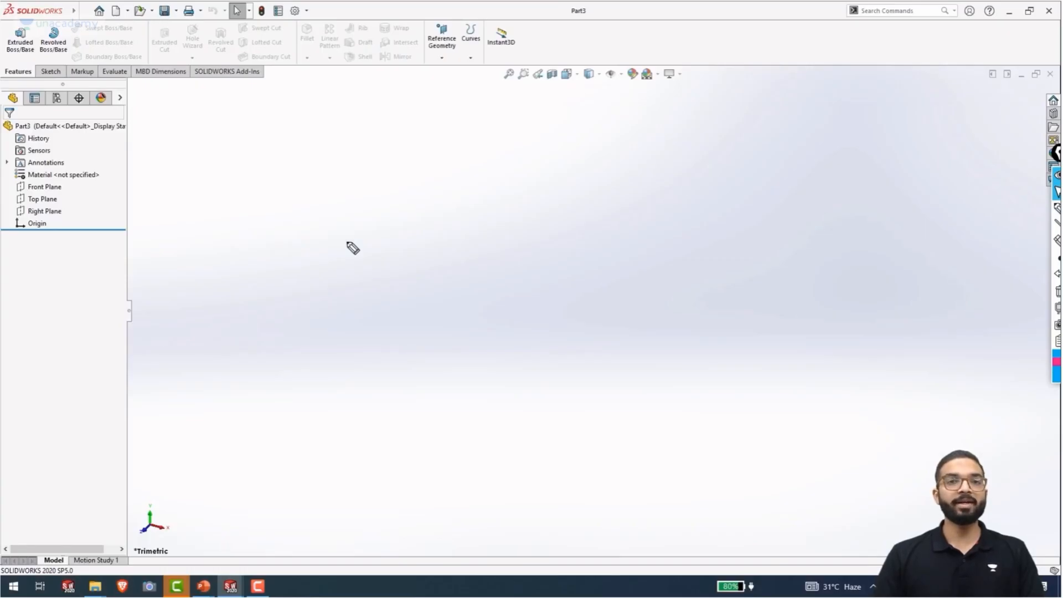
click(44, 187)
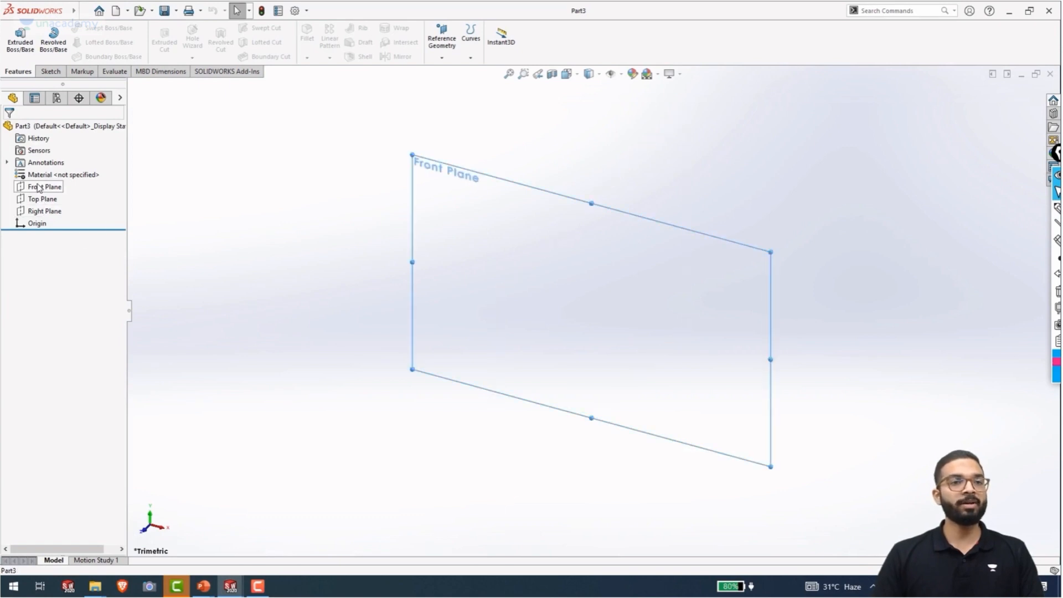
click(48, 169)
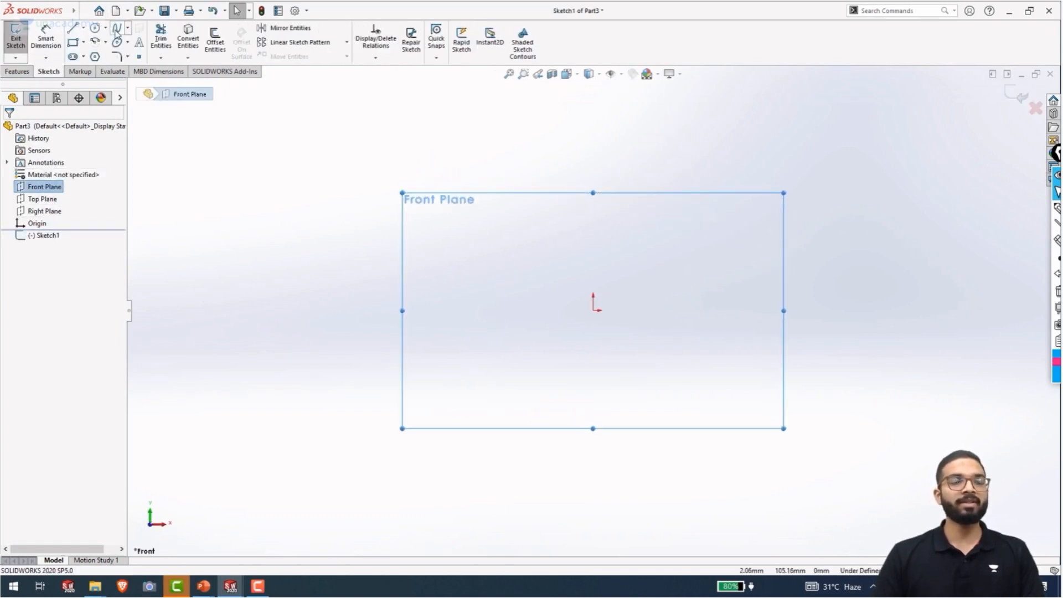
Sketch a four-point, wave-shaped spline about 223 mm wide, with one crest, one trough and a rising right end
click(116, 29)
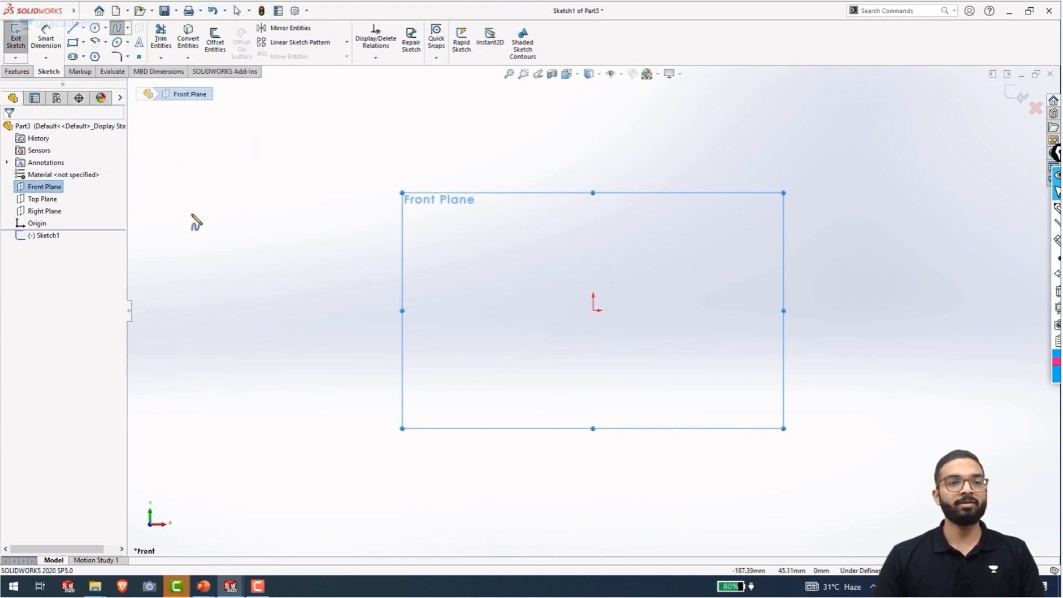
click(260, 330)
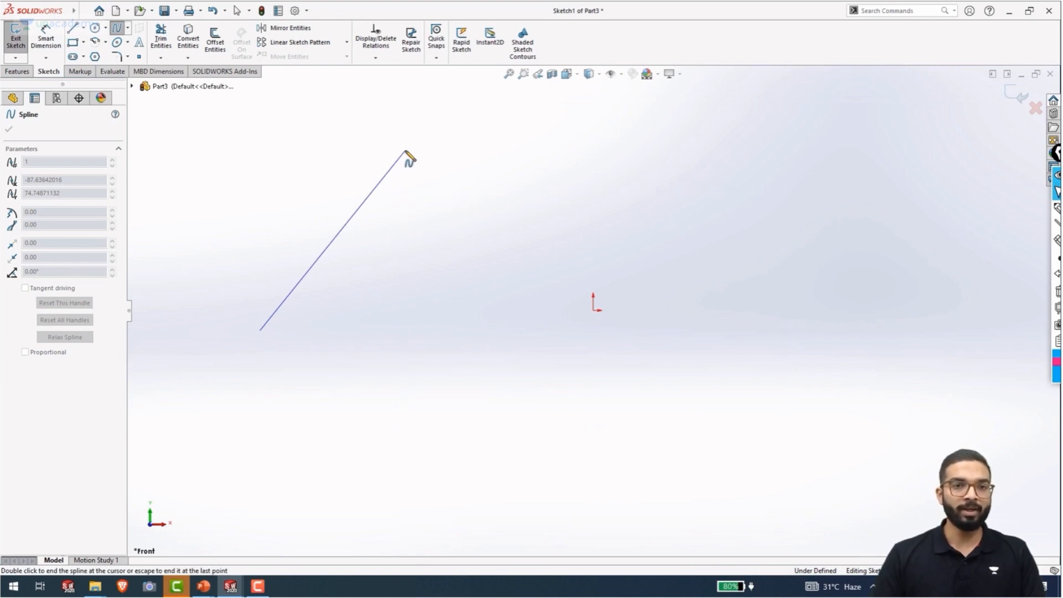
click(405, 151)
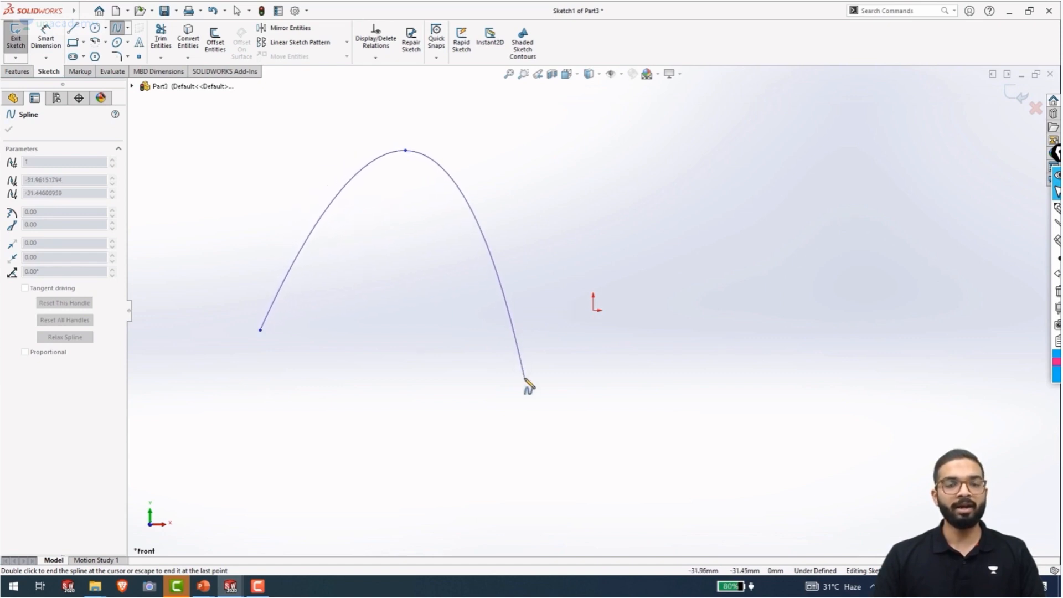
click(525, 378)
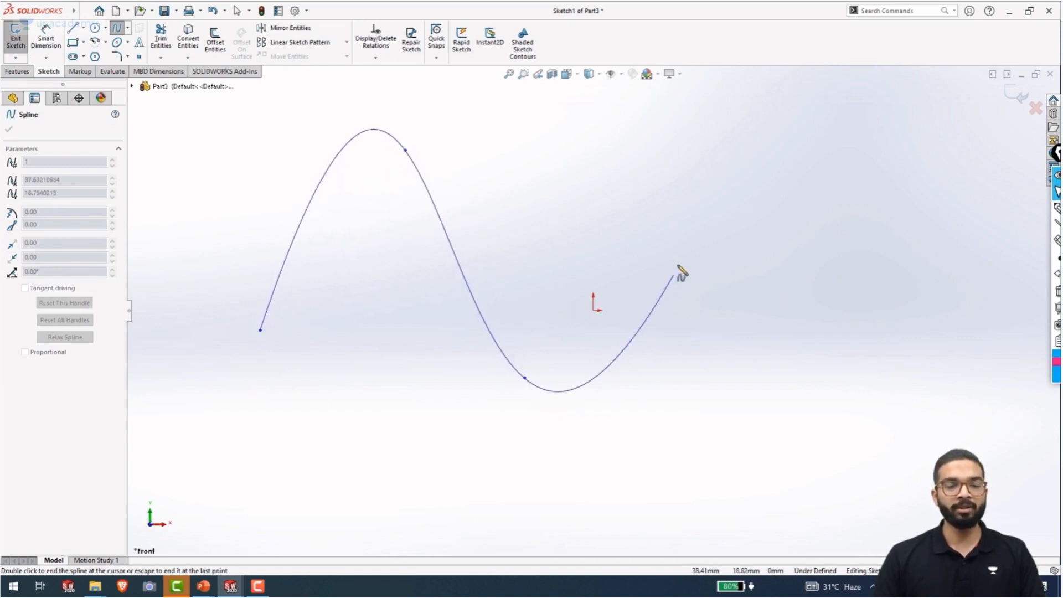
click(737, 143)
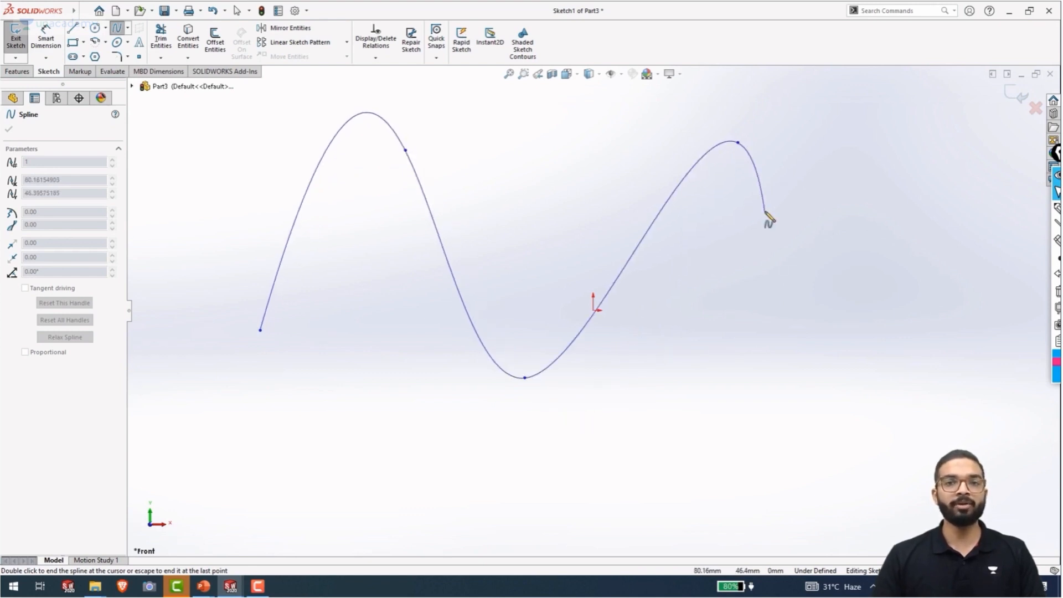
key(Escape)
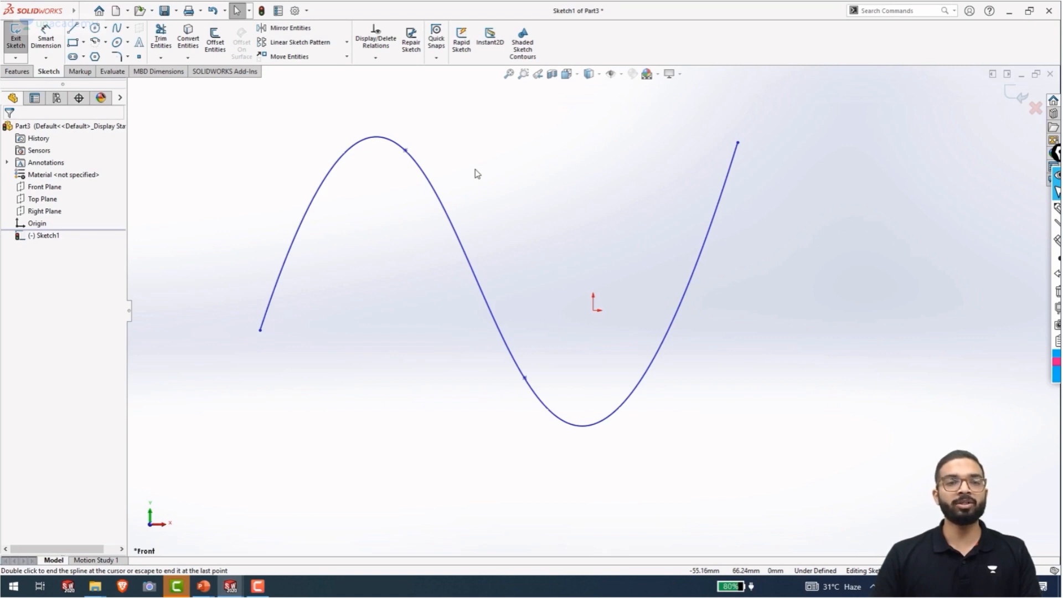
key(Escape)
Examine the spline's two end points as one pair and its two interior points as another
click(260, 331)
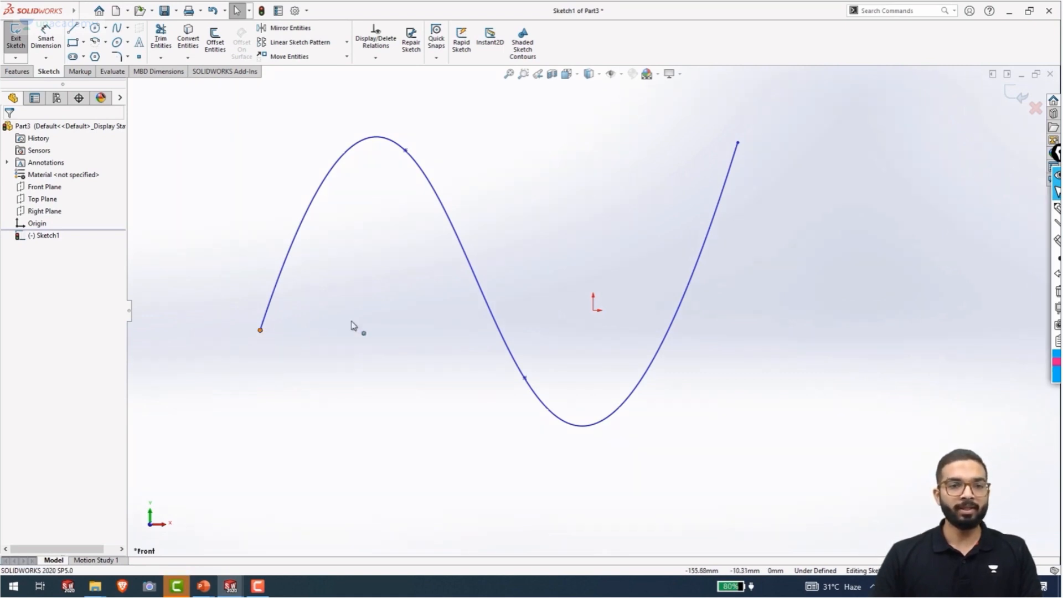
ctrl+click(738, 143)
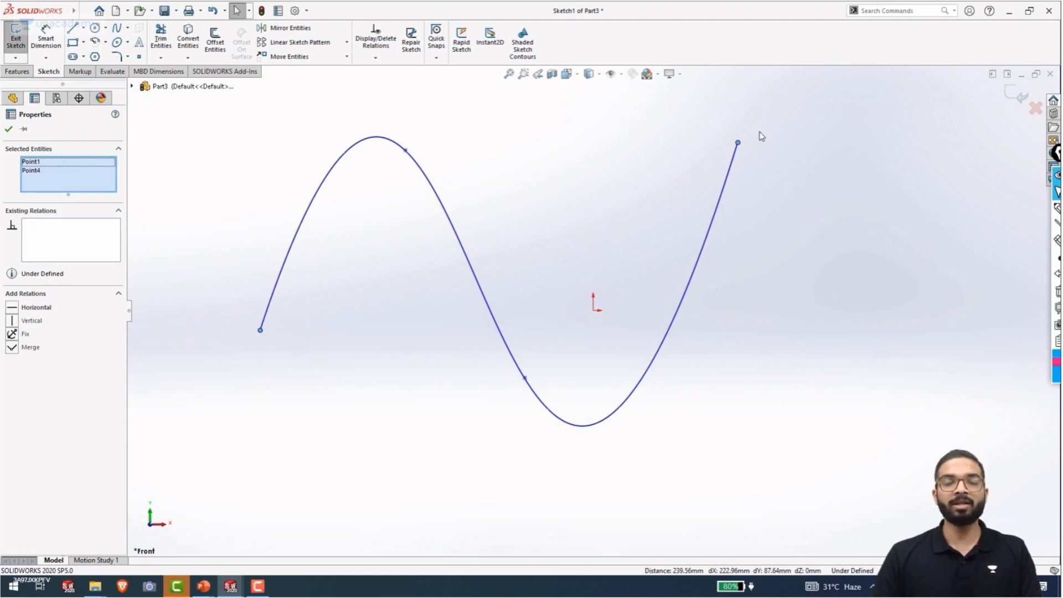
click(405, 150)
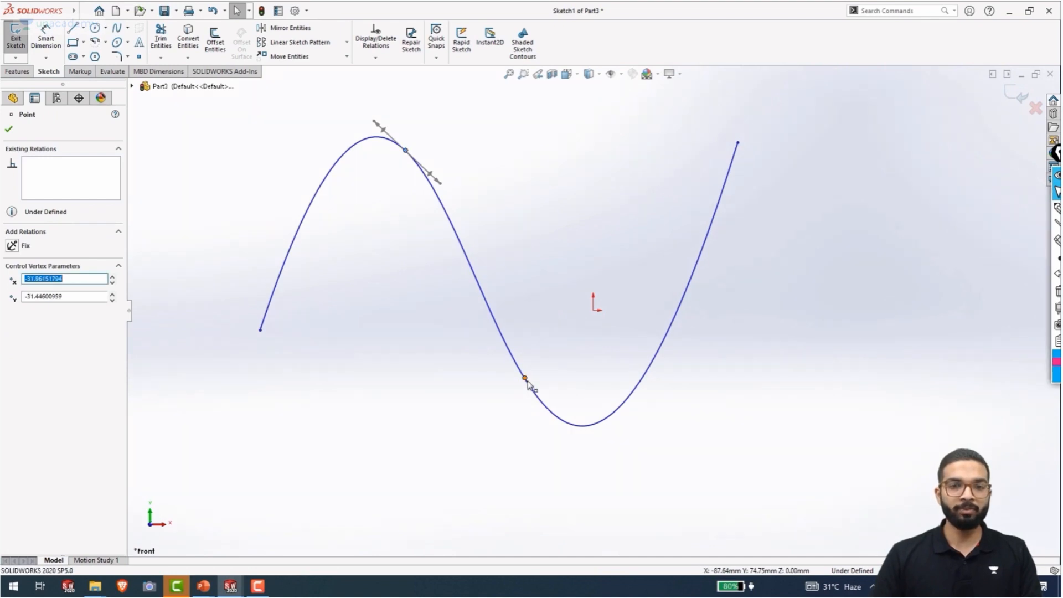
ctrl+click(525, 378)
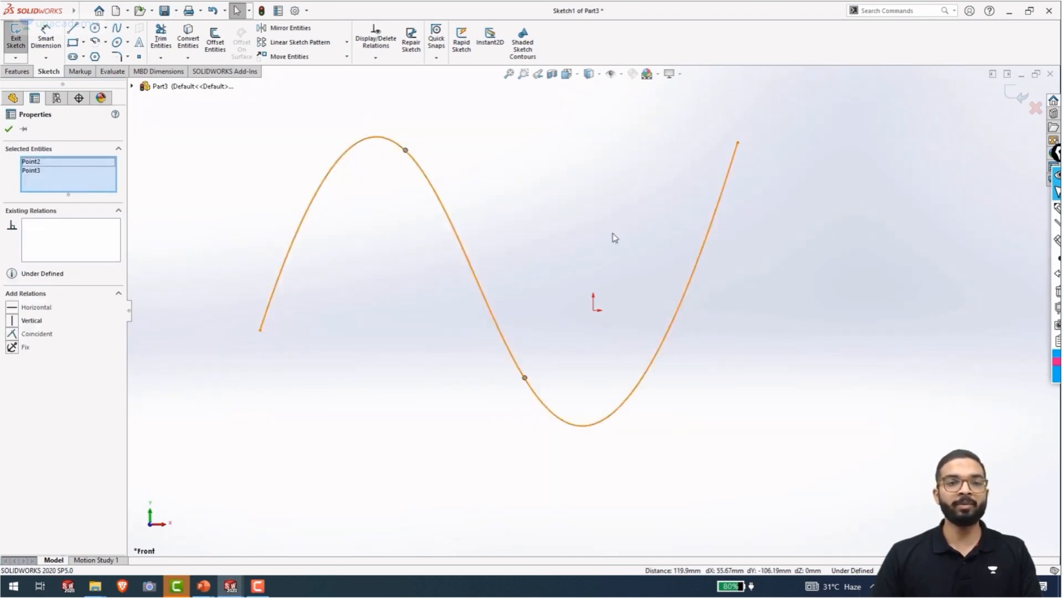
click(515, 205)
Reshape the spline's crest by rotating and stretching the tangency handles at its second point to an angle of about 10°
click(406, 152)
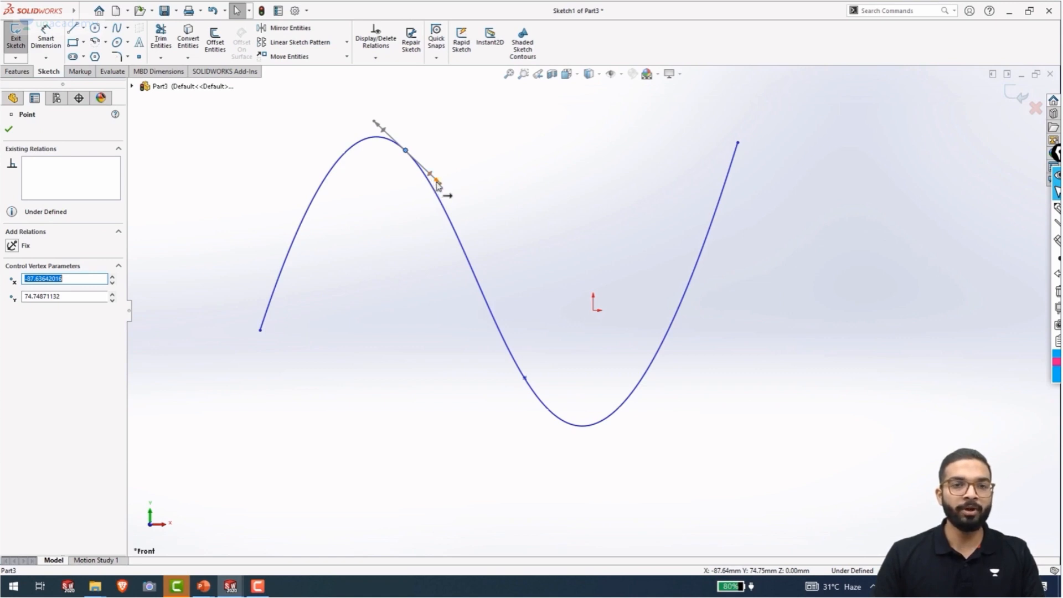
scroll(438, 184, down, 5)
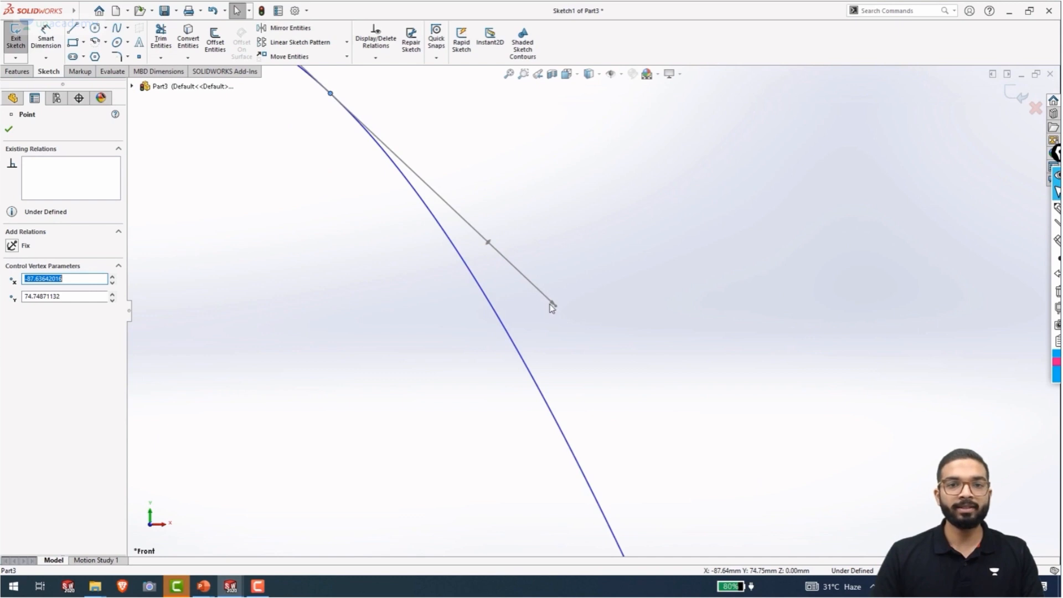
scroll(554, 309, up, 5)
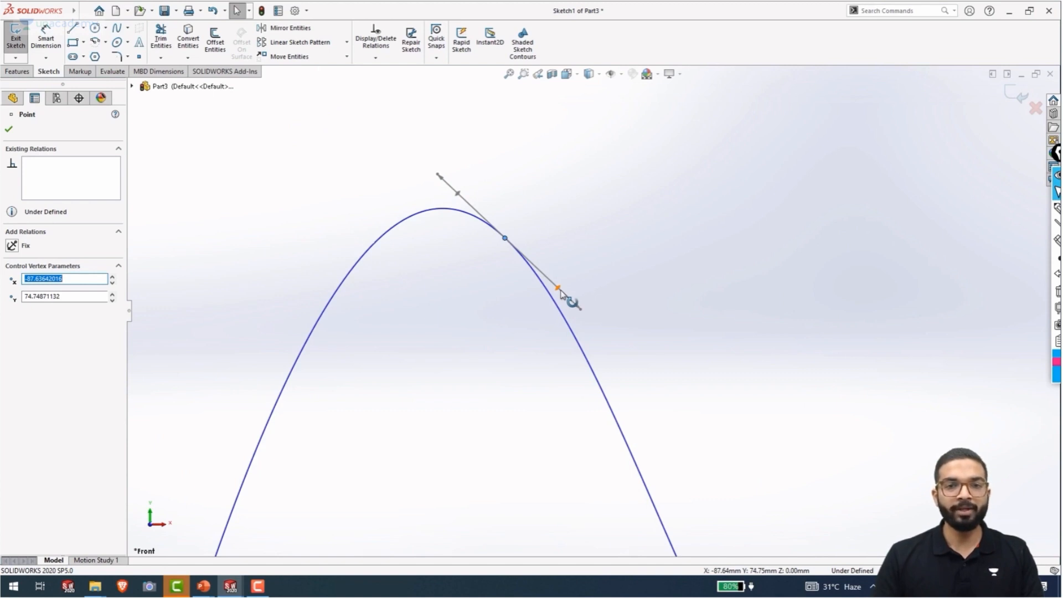
drag(560, 293, 582, 217)
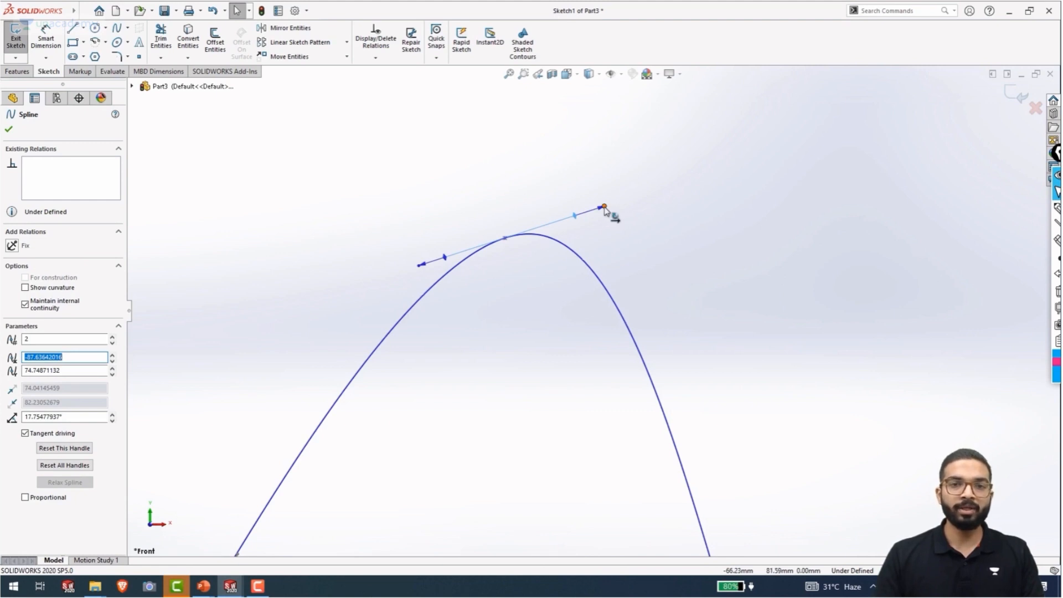
drag(604, 208, 659, 271)
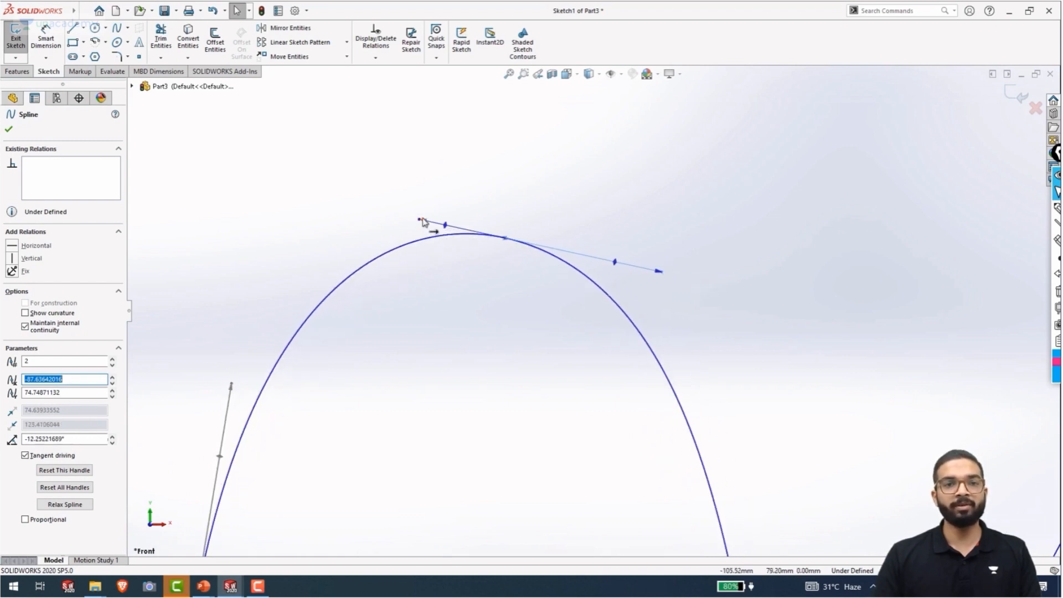
drag(420, 219, 441, 249)
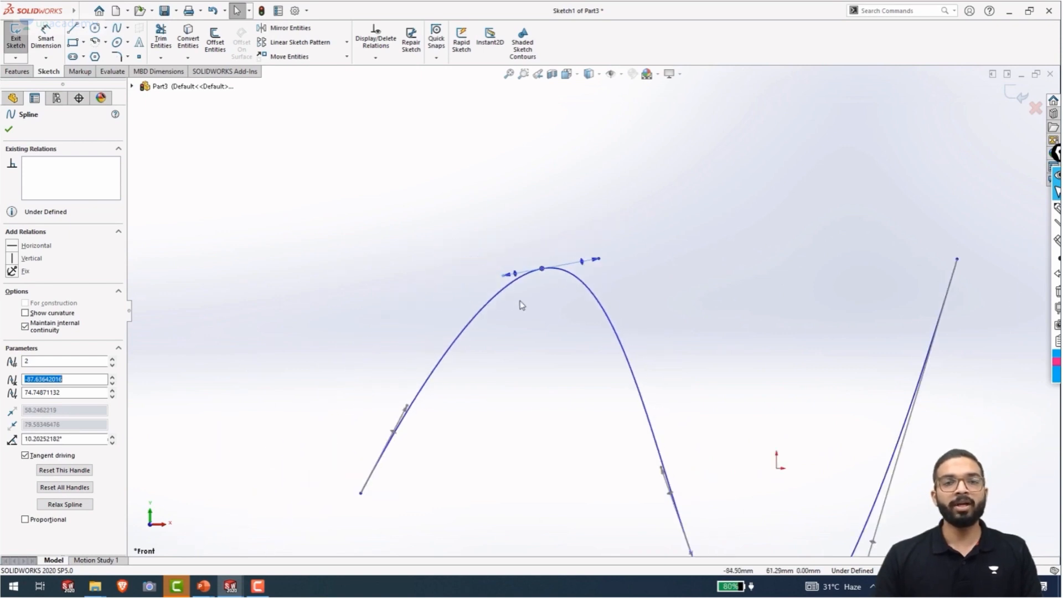
scroll(519, 303, up, 3)
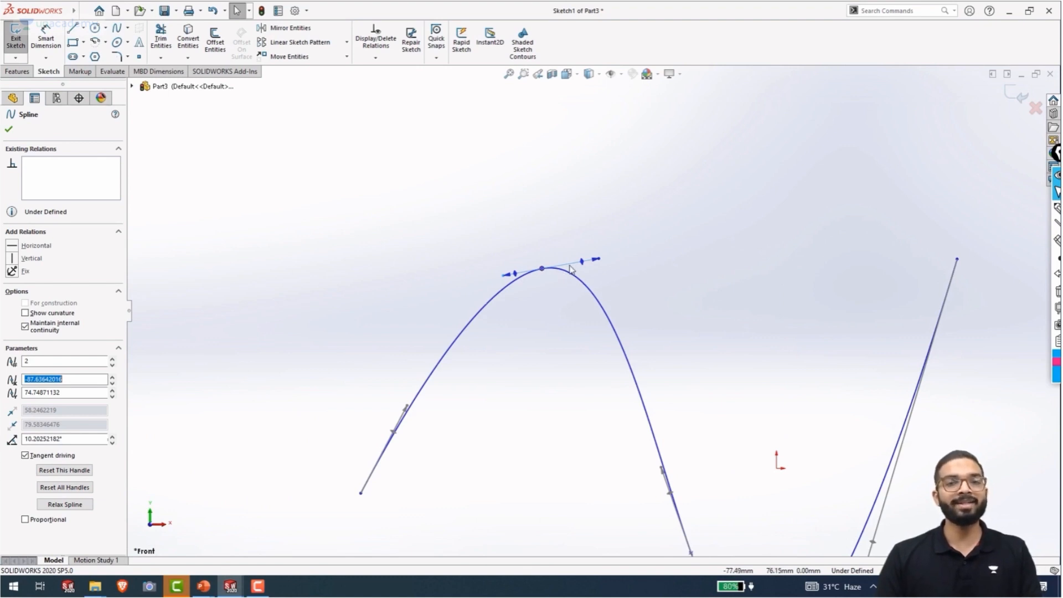
Disable spline tangency and curvature handles in the system's sketch options and check the spline's second point for handles
click(295, 11)
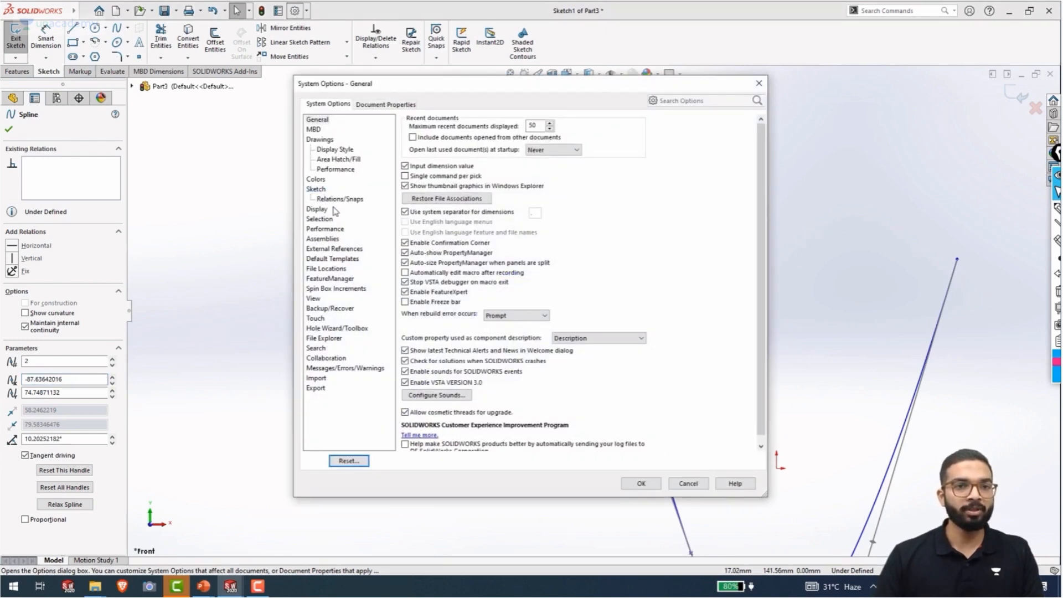
click(323, 192)
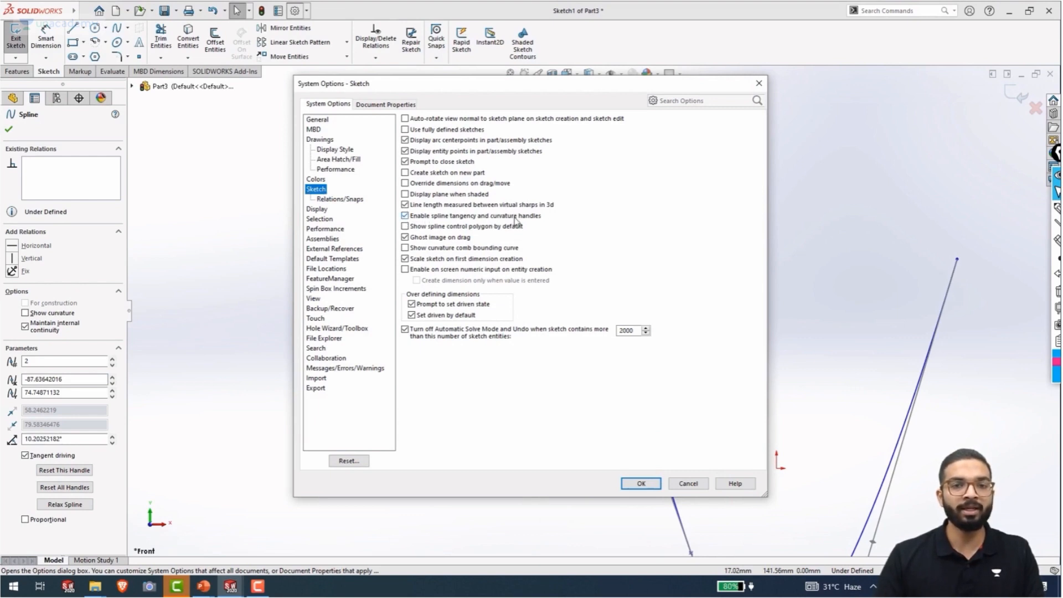
click(412, 218)
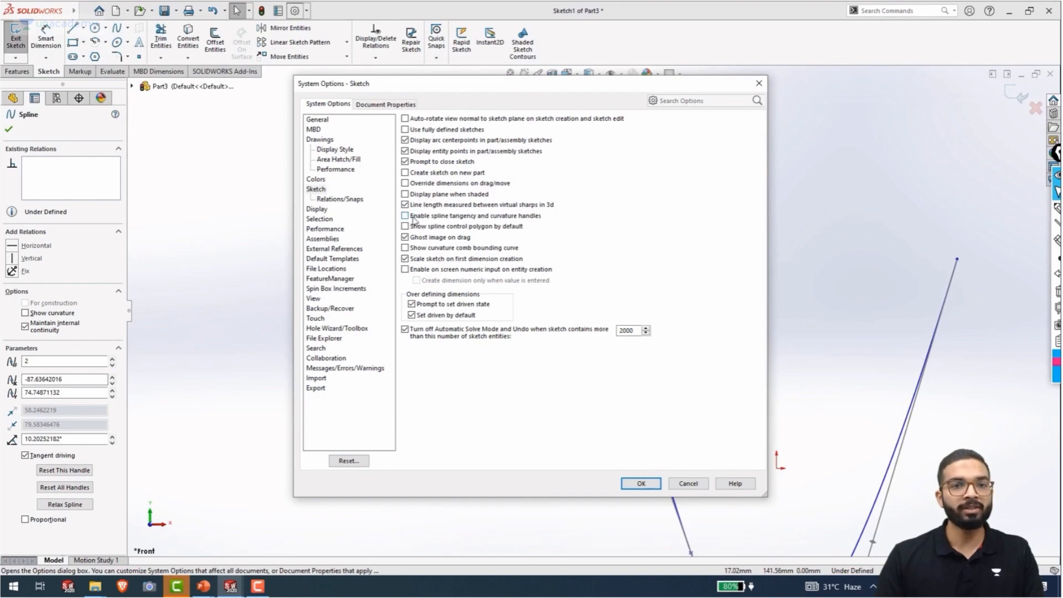
drag(520, 81, 460, 48)
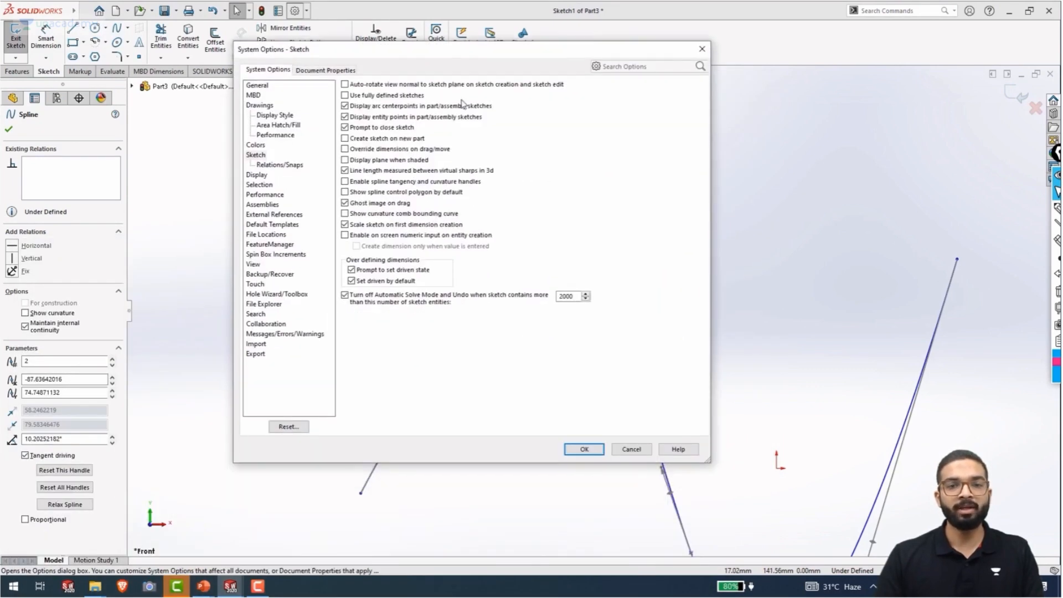
click(584, 449)
click(543, 271)
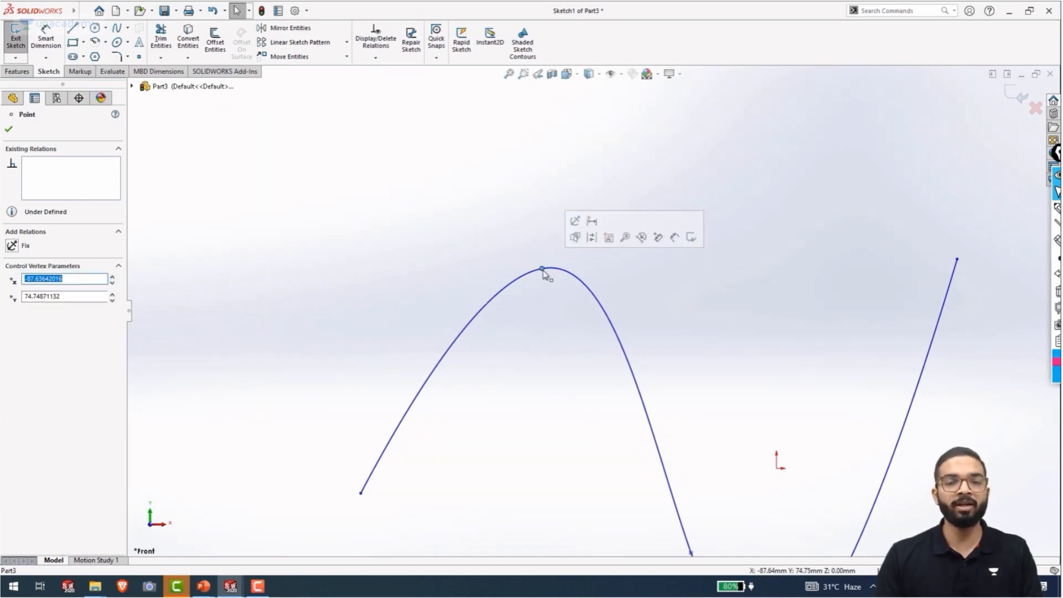
Re-enable spline tangency and curvature handles in the system's sketch options and clear the point selection
click(295, 13)
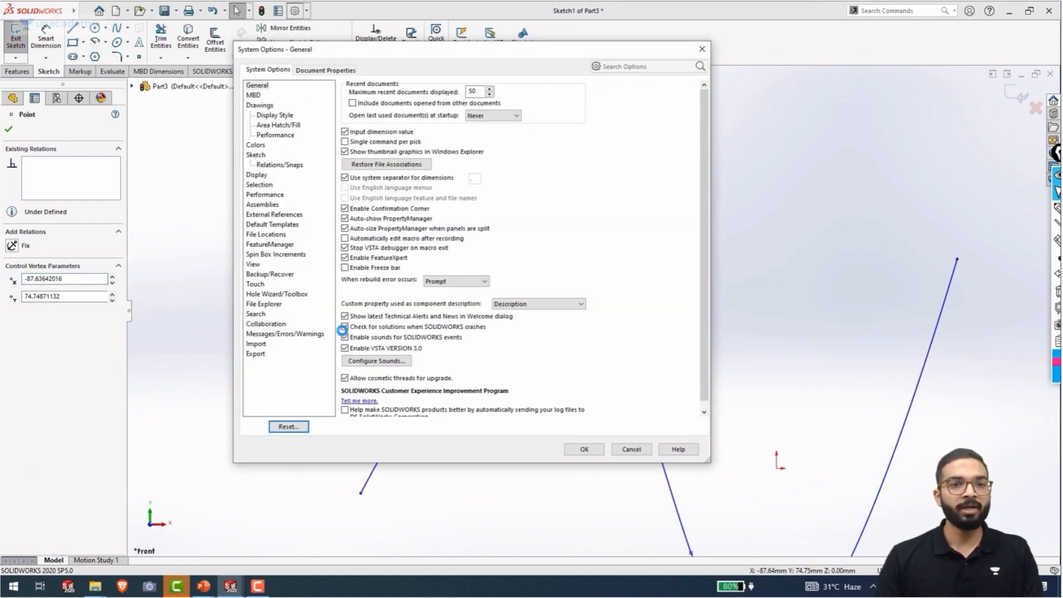
click(256, 155)
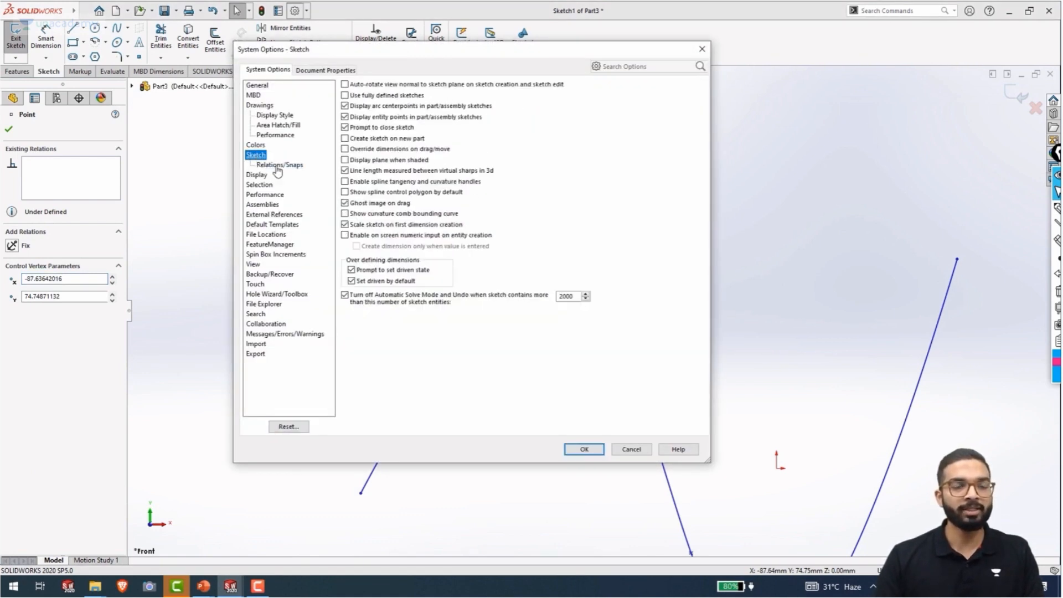
click(345, 181)
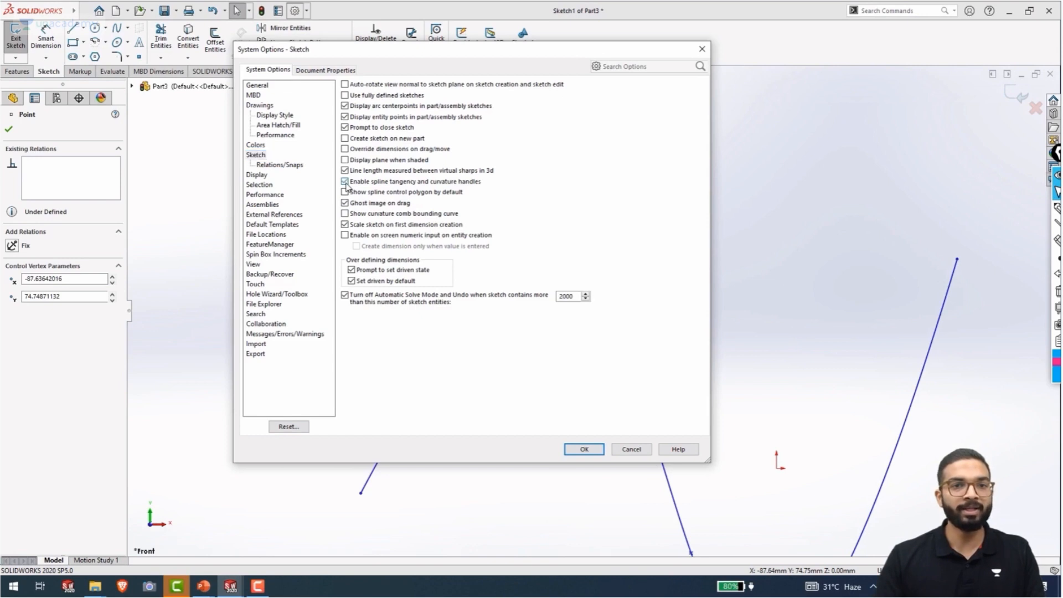
click(582, 449)
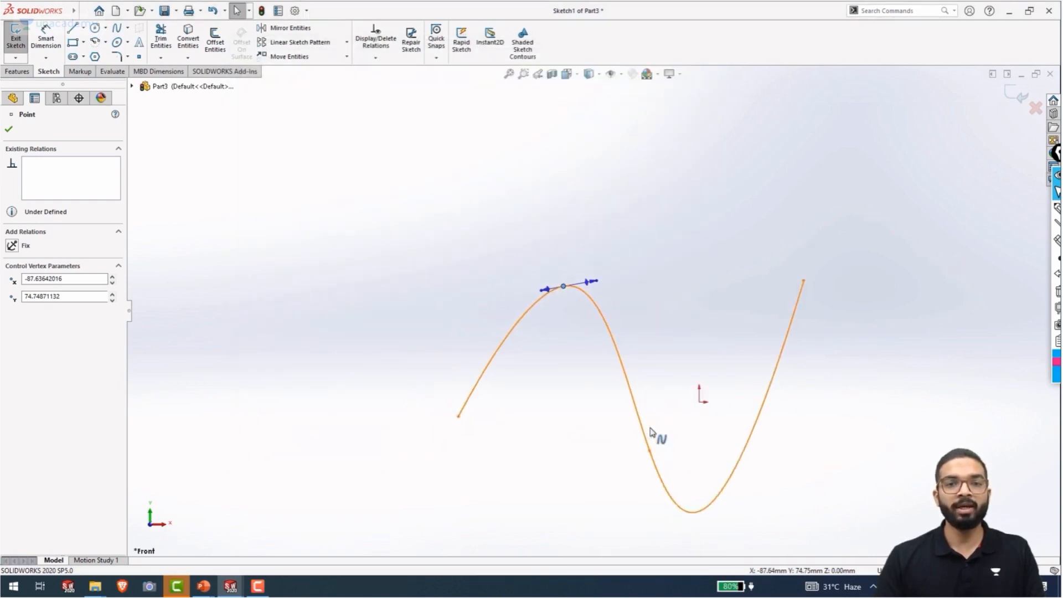
scroll(651, 428, up, 1)
click(687, 348)
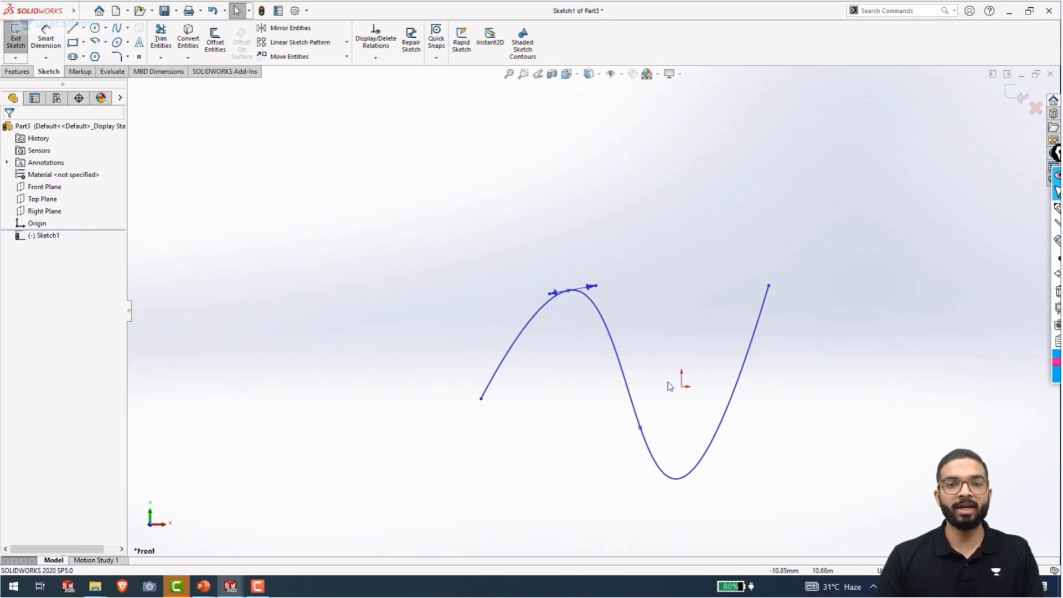
Rotate the tangency handles at the spline's third point to about -76° and at its right end point to about 85°
click(640, 428)
scroll(644, 443, down, 3)
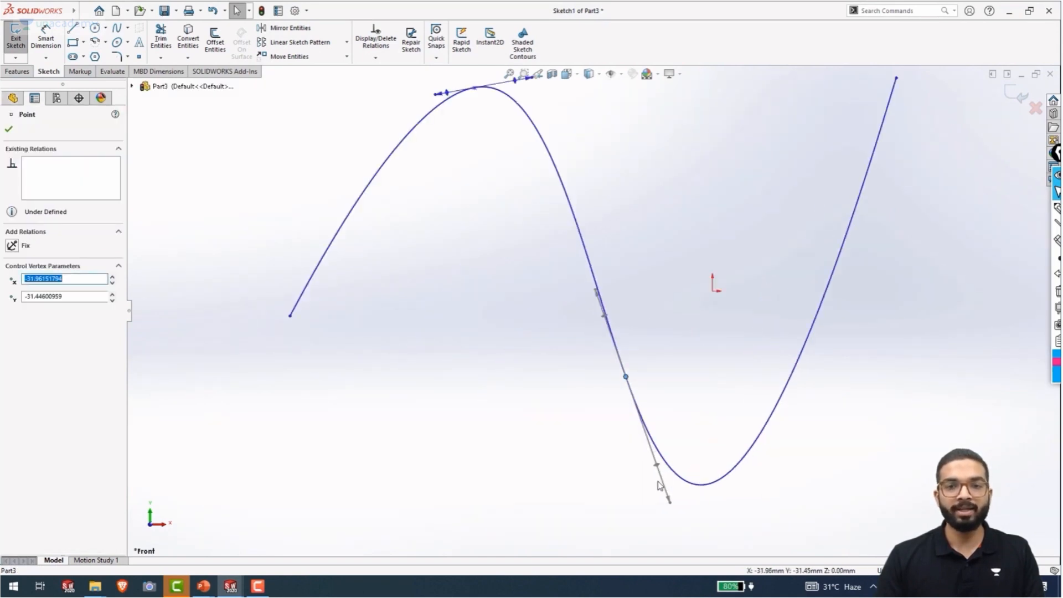
drag(666, 474, 695, 444)
scroll(760, 356, up, 1)
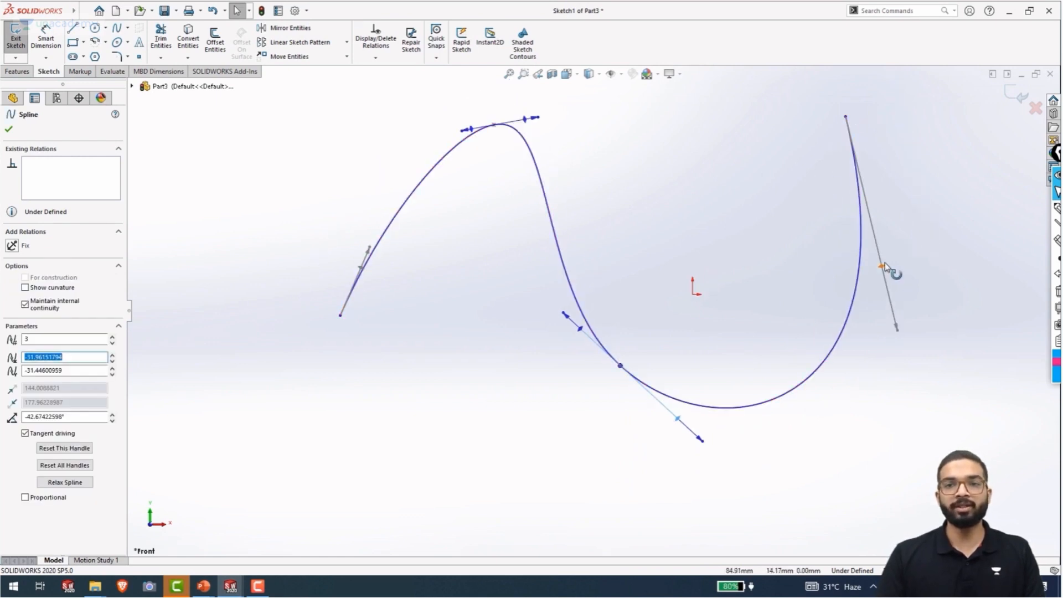
drag(885, 267, 831, 270)
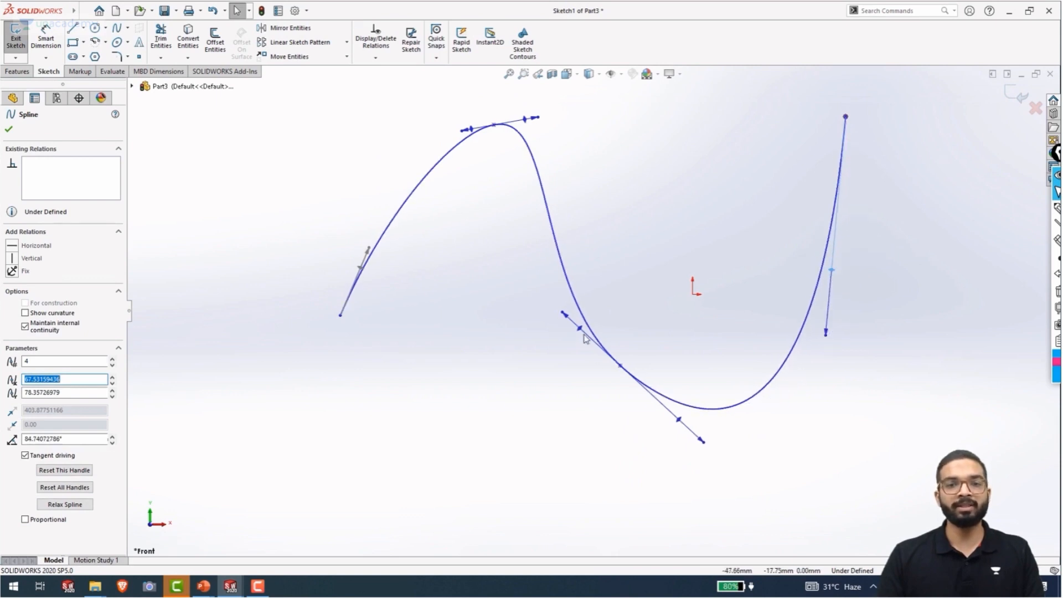
drag(580, 329, 608, 314)
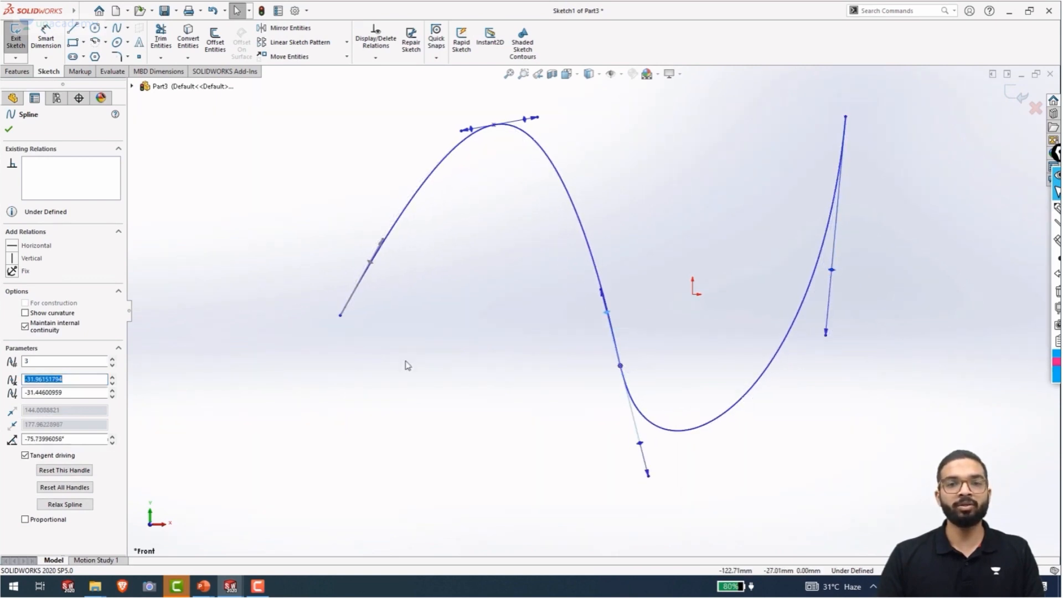
scroll(587, 332, up, 3)
scroll(639, 216, down, 2)
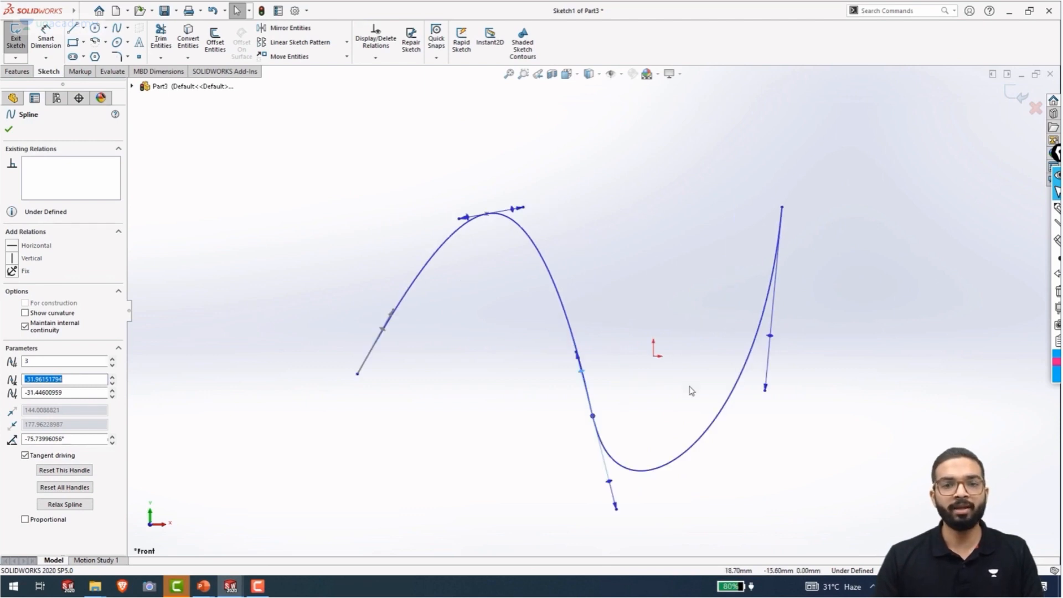
Display the control polygon of the spline
ctrl+middle_drag(691, 391, 676, 335)
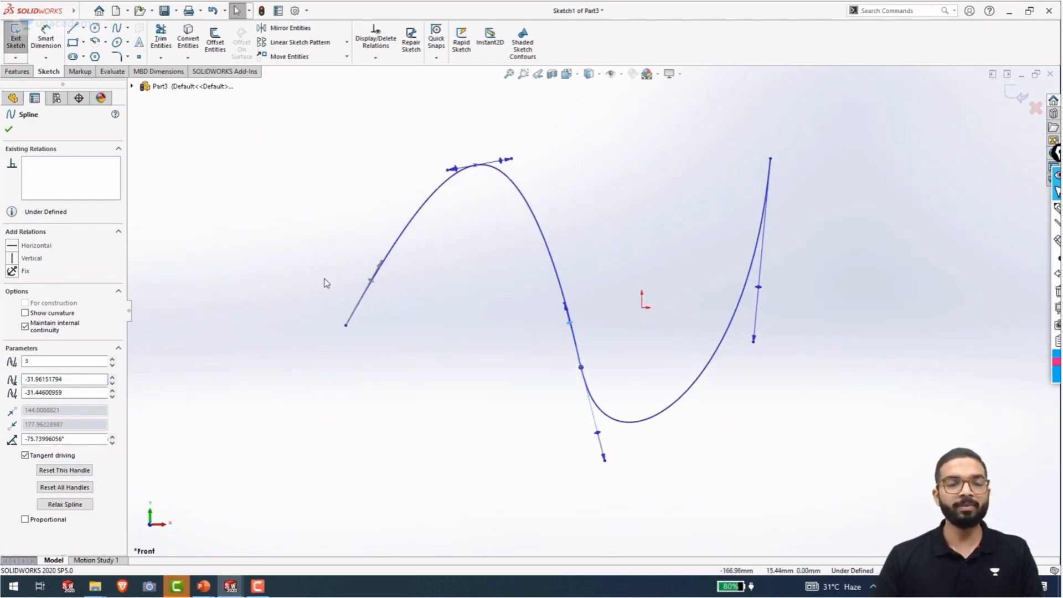
right_click(544, 239)
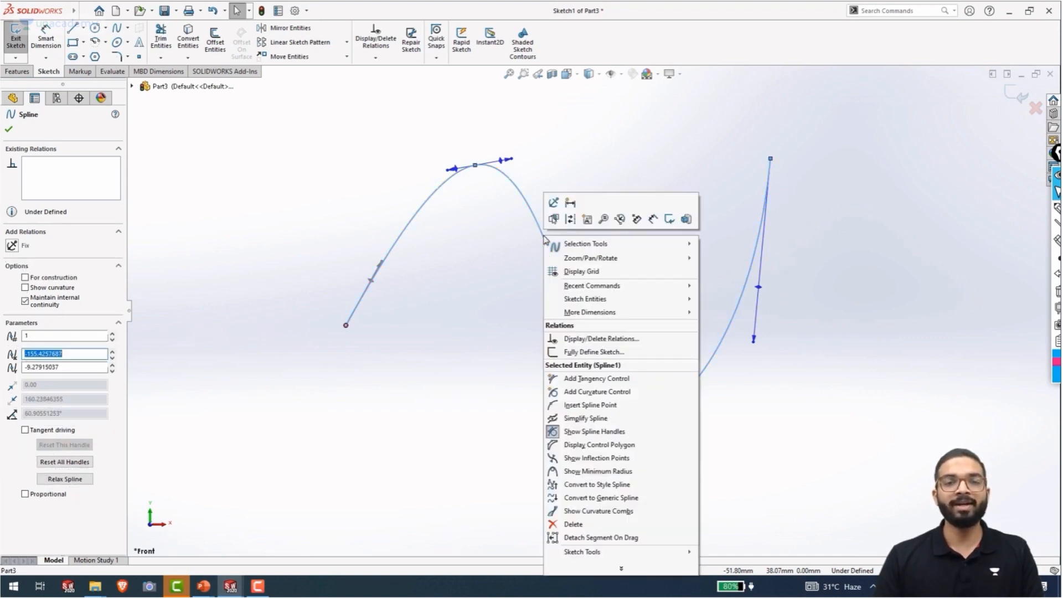
click(611, 446)
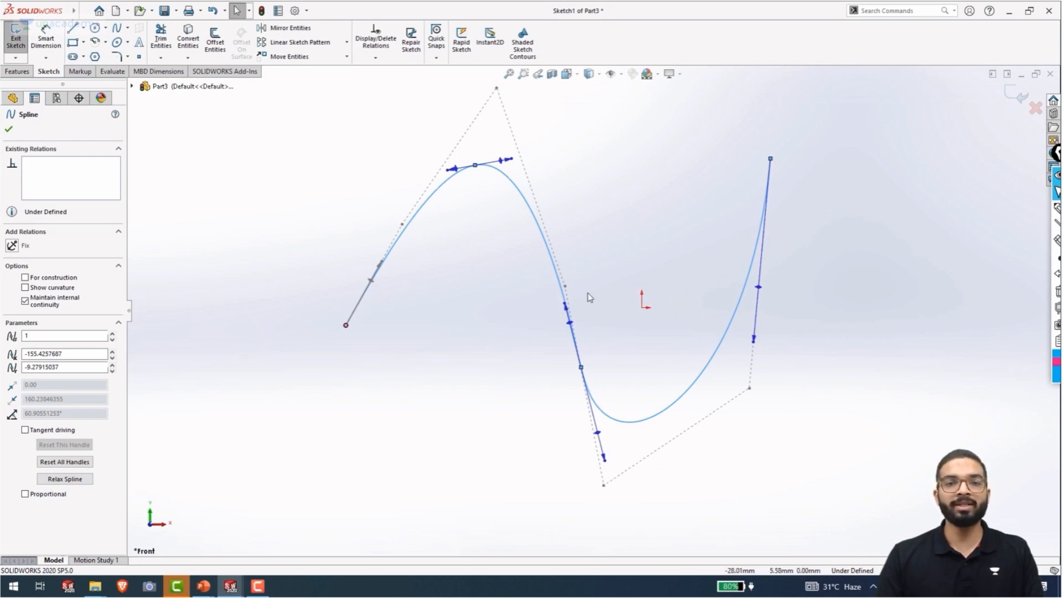
Reshape the spline by moving three control polygon vertices to about (-19.9, 84.2), (-105.2, 73.2) and (-40.8, -44.6)
drag(565, 286, 604, 148)
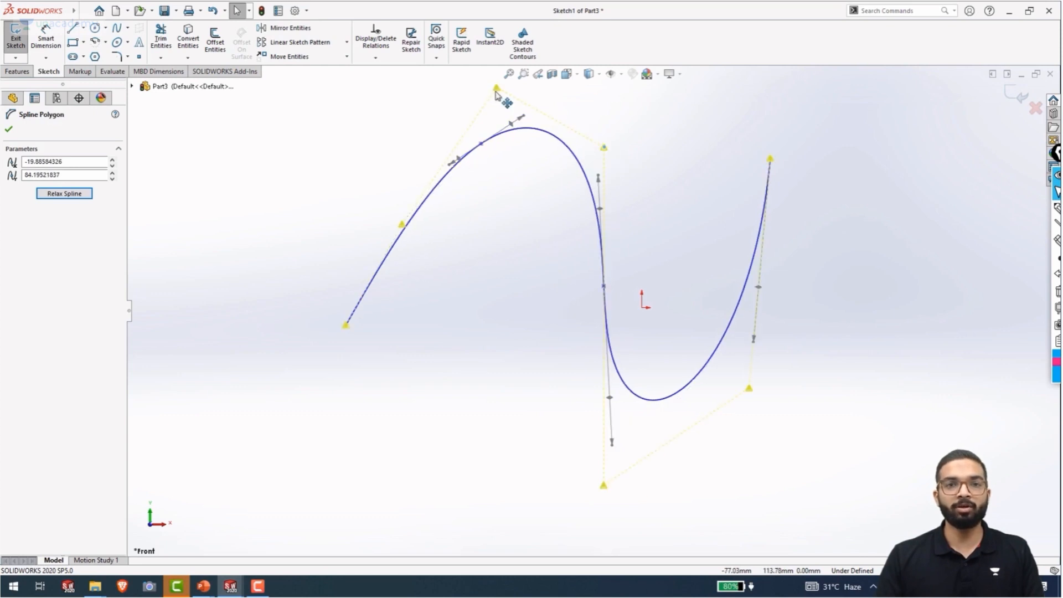
drag(496, 88, 441, 171)
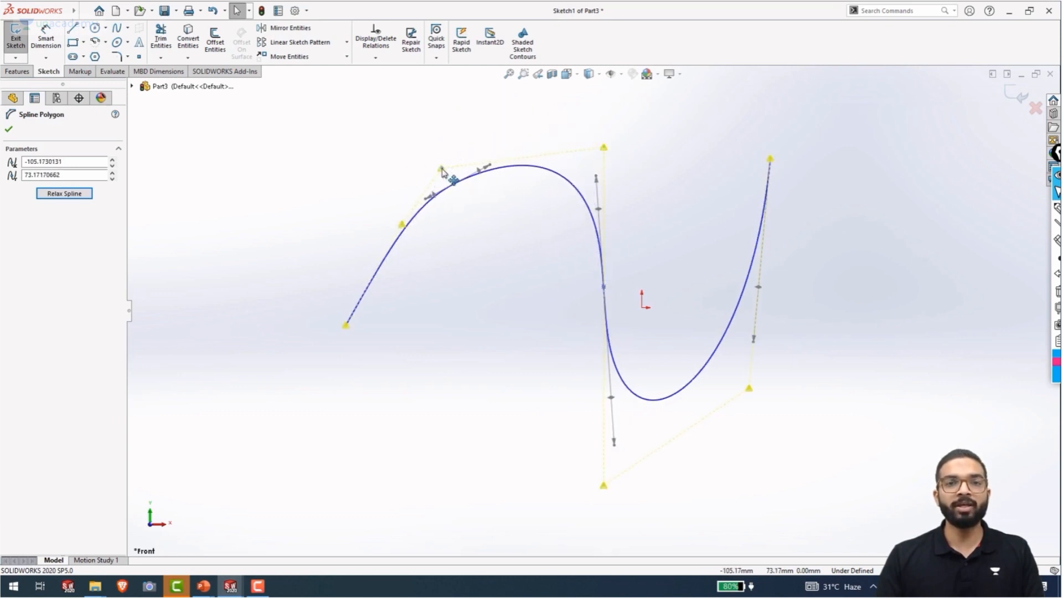
drag(603, 486, 563, 392)
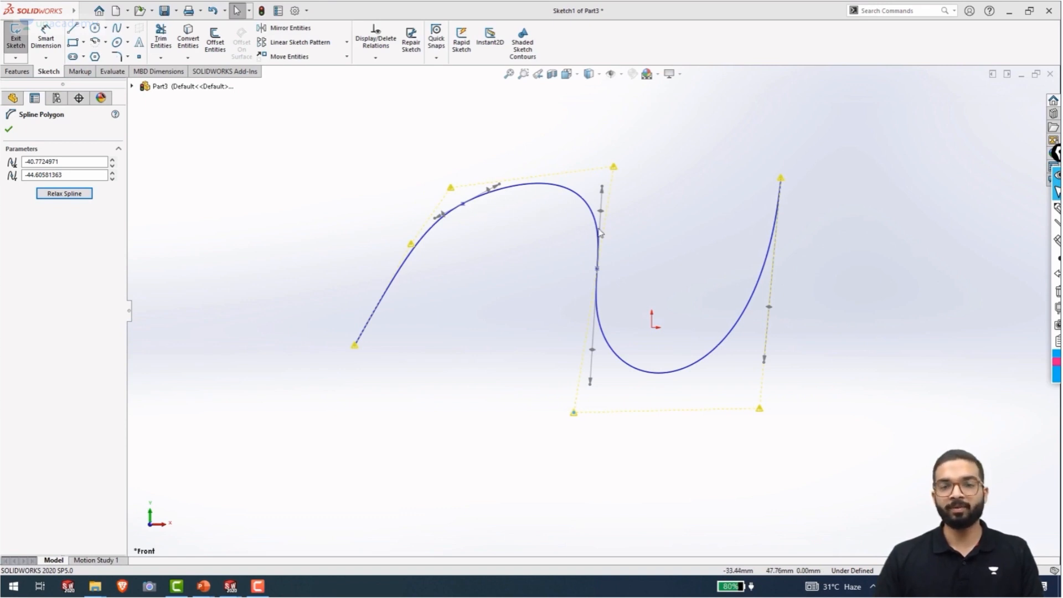
Insert a spline point in the lower bend at about X 16.2, Y -21.4 and select it to check its handles
right_click(573, 197)
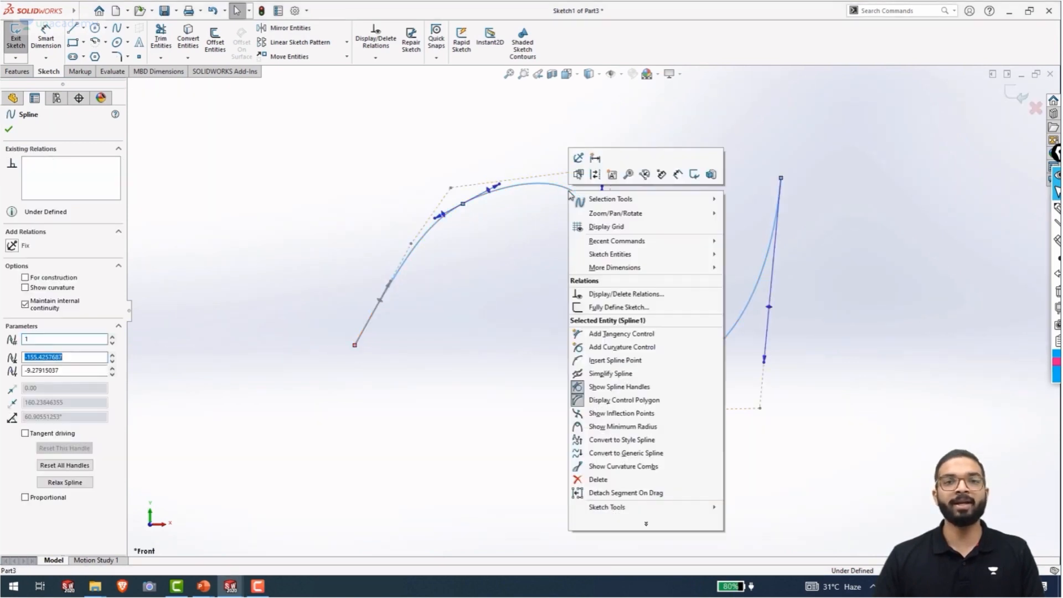
click(613, 362)
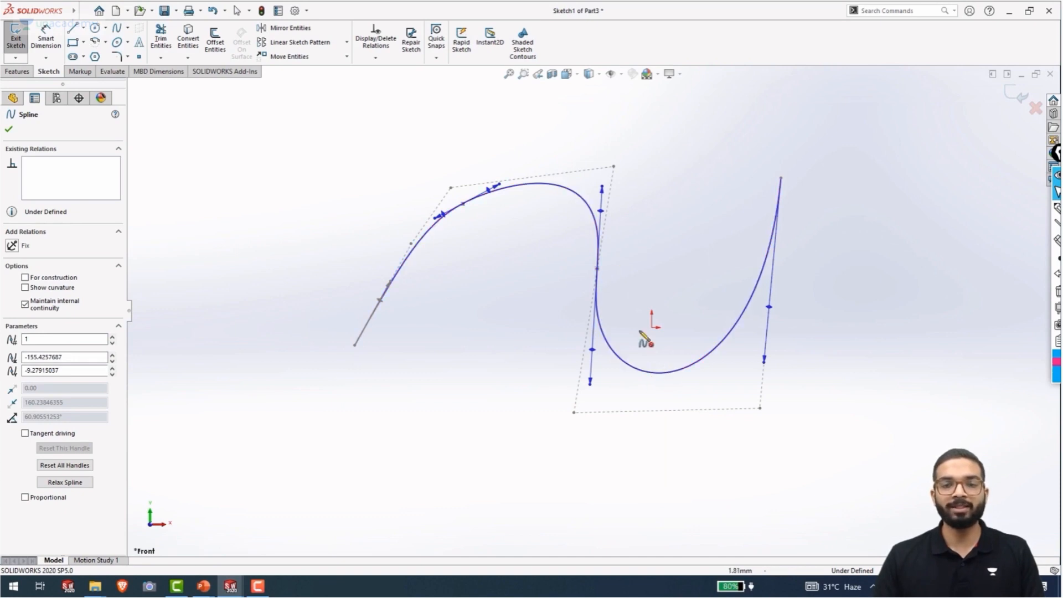
click(683, 368)
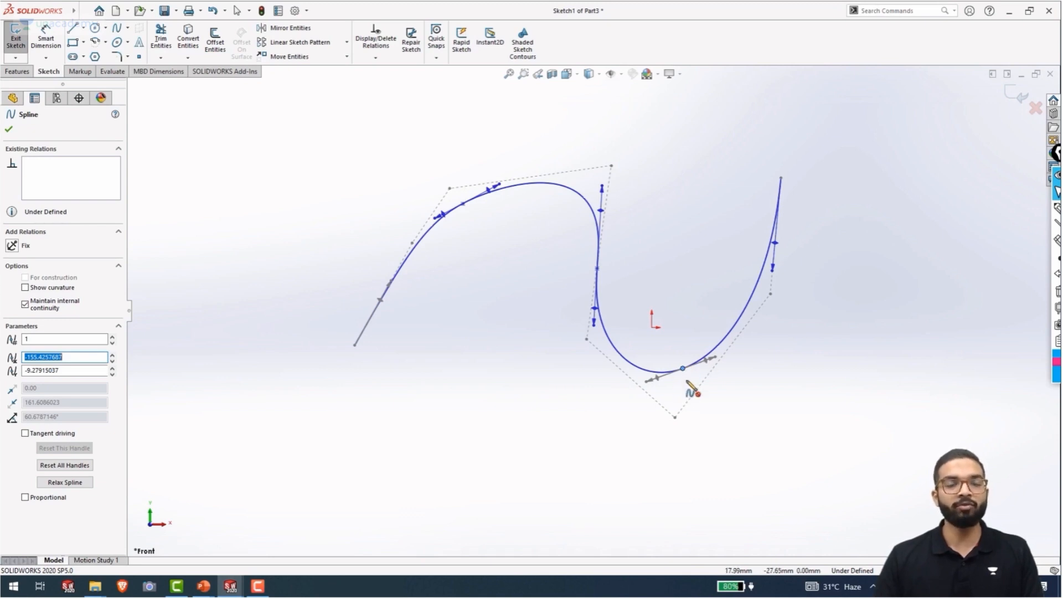
key(Escape)
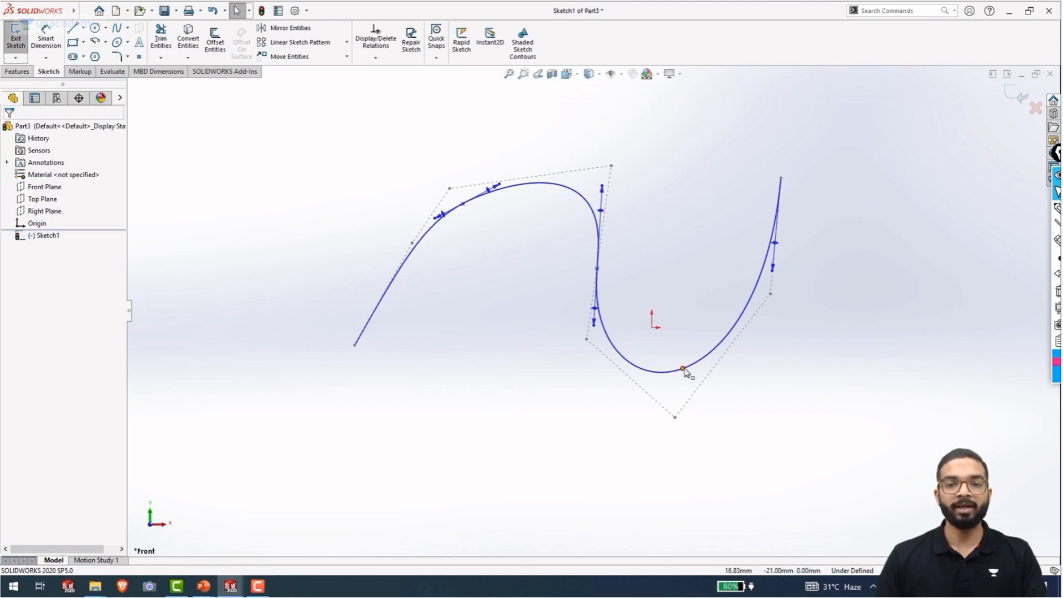
click(683, 368)
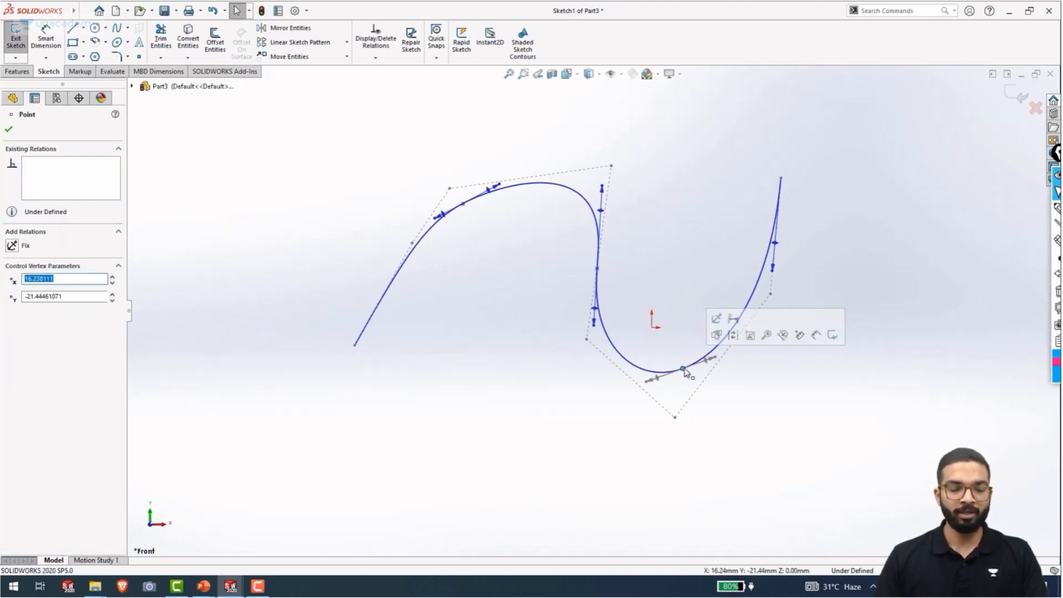
key(Escape)
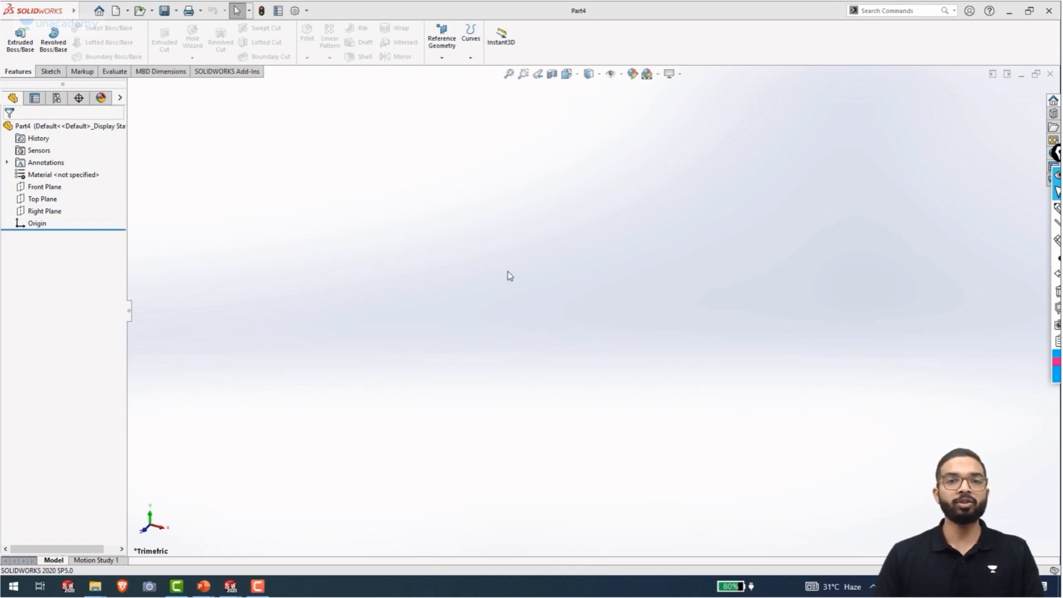
Orient the new empty part to the front view and start a sketch on the Front Plane
key(ctrl+1)
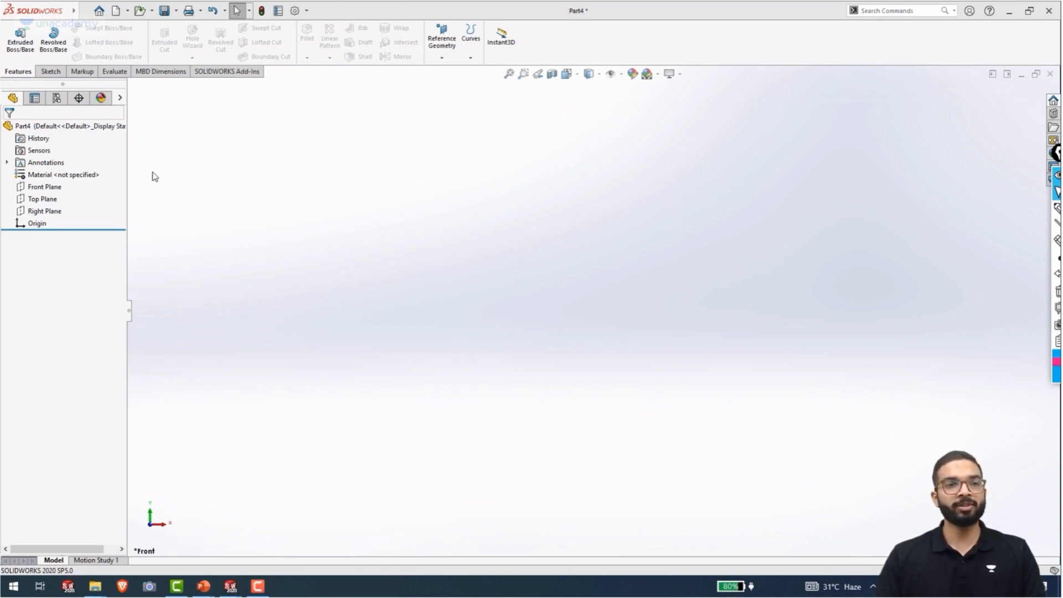
click(27, 191)
click(40, 175)
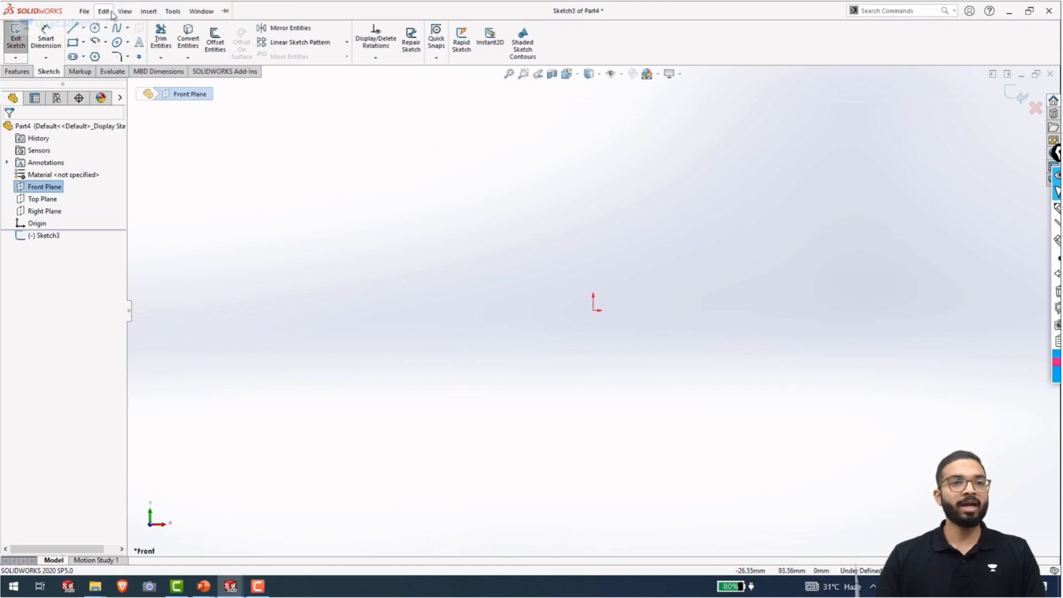
Insert the image Fleur-de-lis.jpg into the sketch as a sketch picture
click(173, 11)
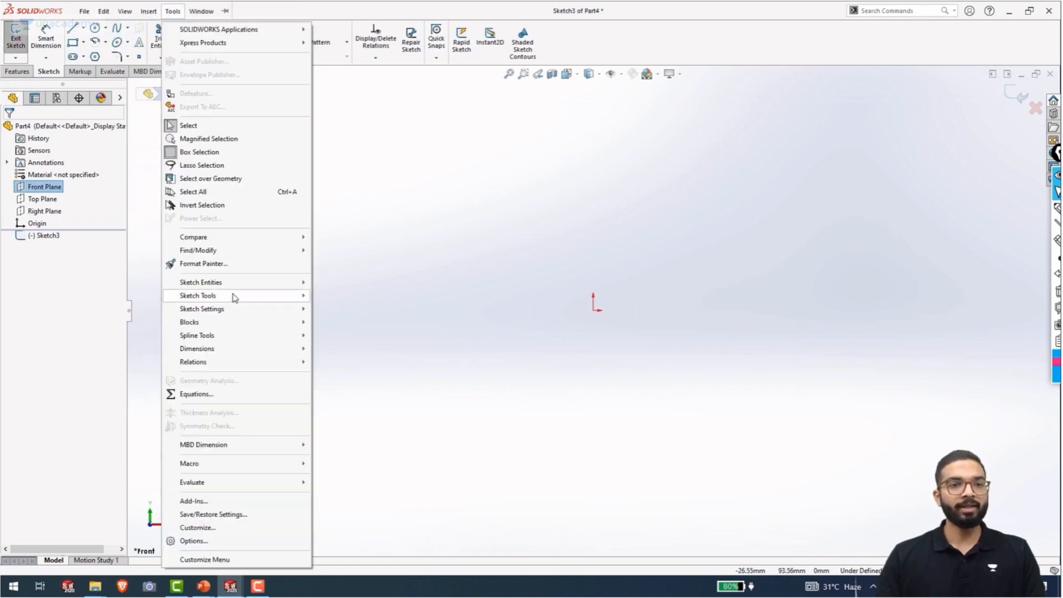
mouse_move(233, 295)
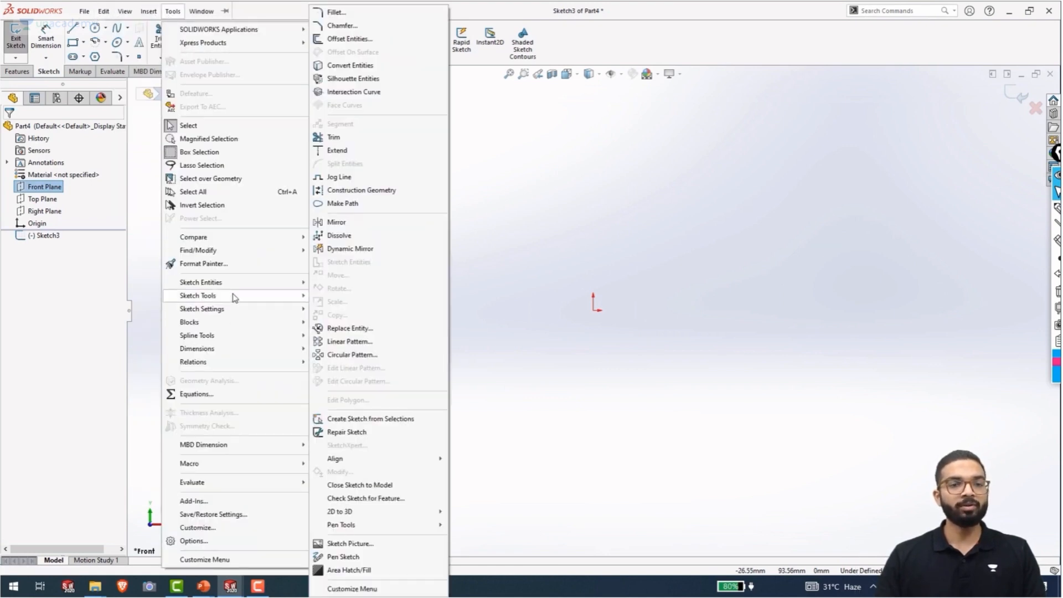
click(361, 548)
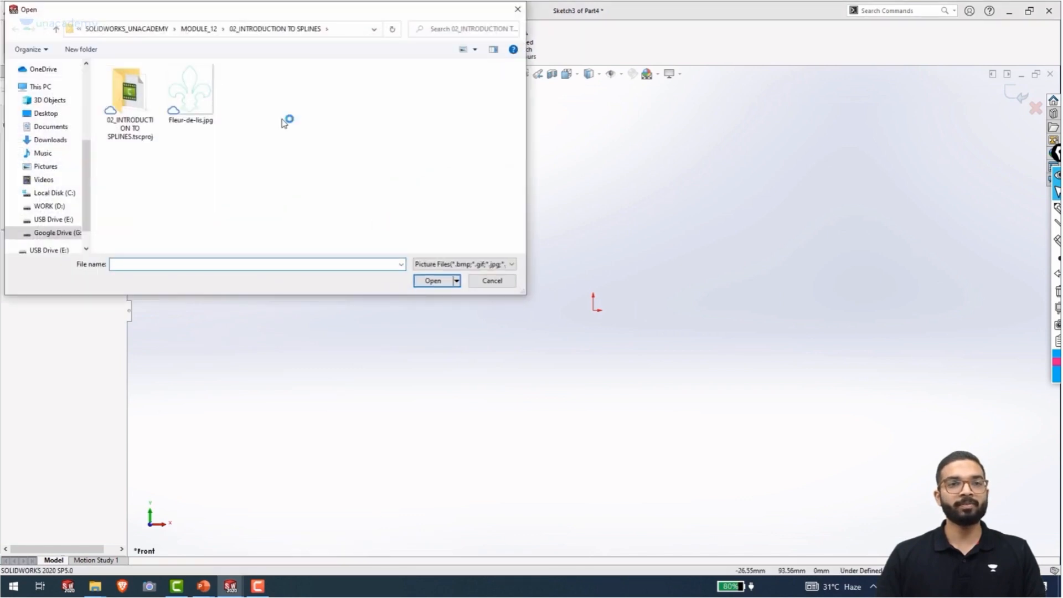
click(197, 94)
click(433, 281)
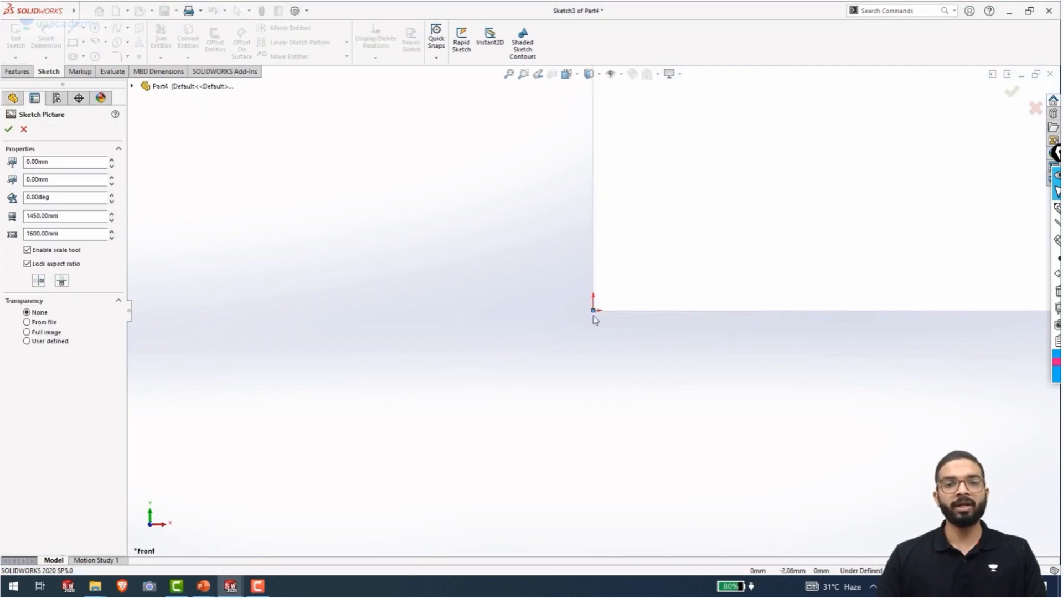
Scale the sketch picture to a height of 200 mm with its aspect ratio locked
scroll(630, 339, up, 12)
ctrl+middle_drag(584, 329, 493, 405)
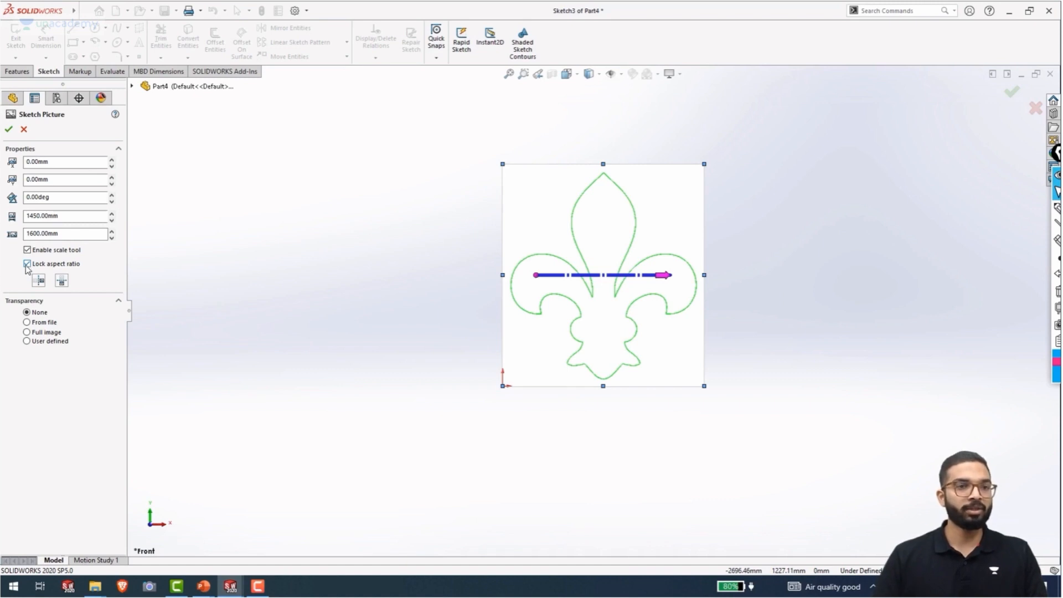
double_click(65, 234)
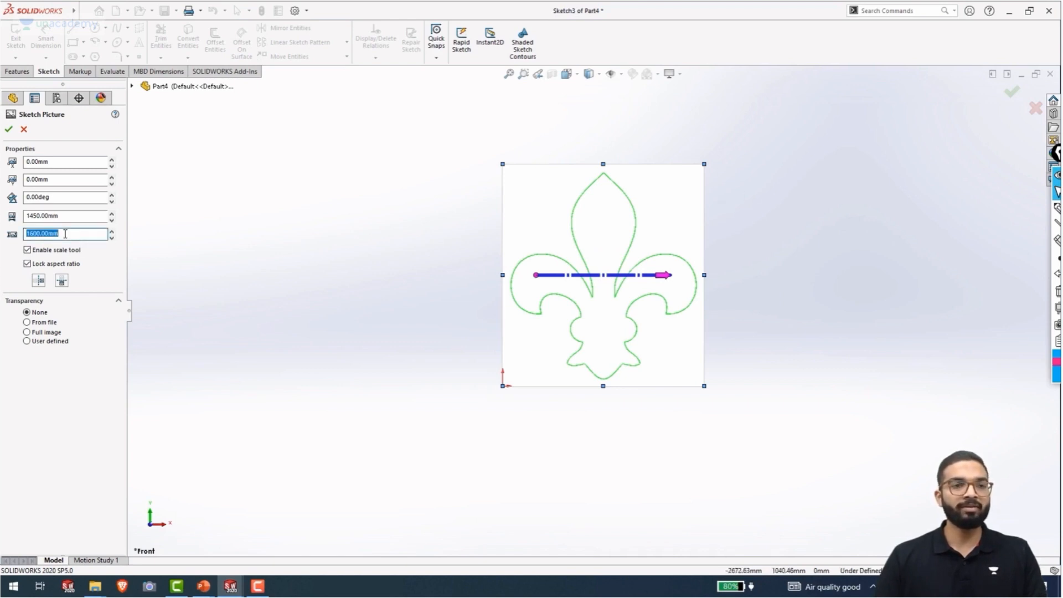
text(2)
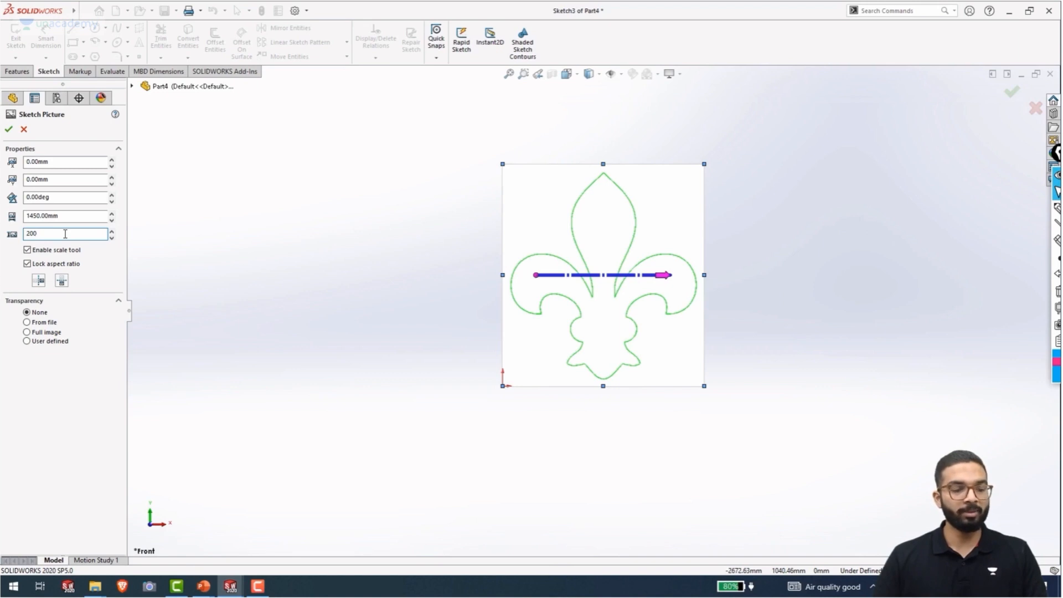
text(00)
key(Return)
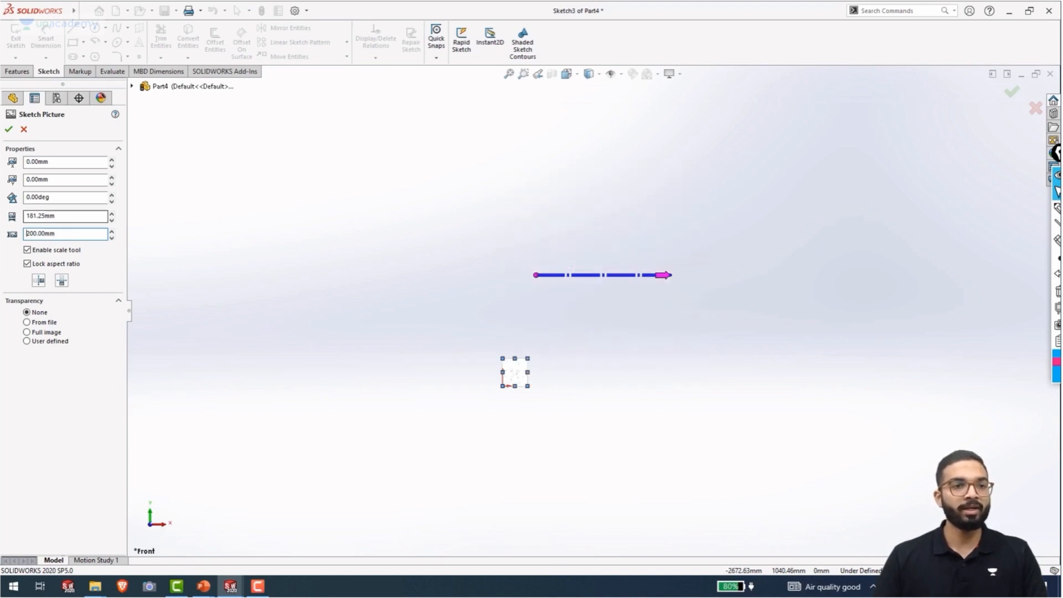
Center the picture horizontally on the origin by setting its X position to minus half its width (181.25/2), -90.625 mm
scroll(517, 368, down, 10)
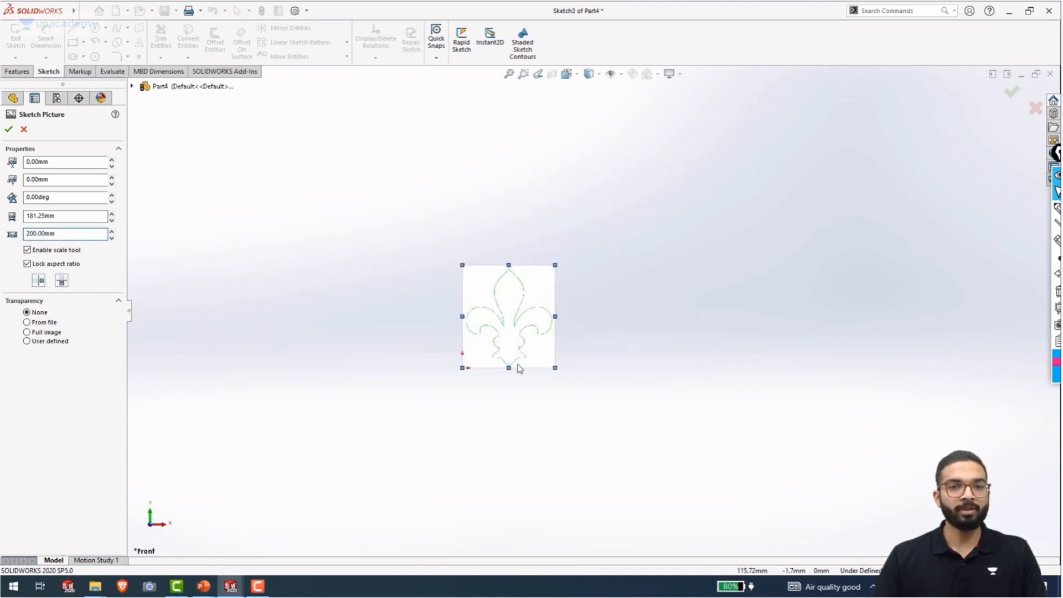
ctrl+middle_drag(725, 259, 736, 308)
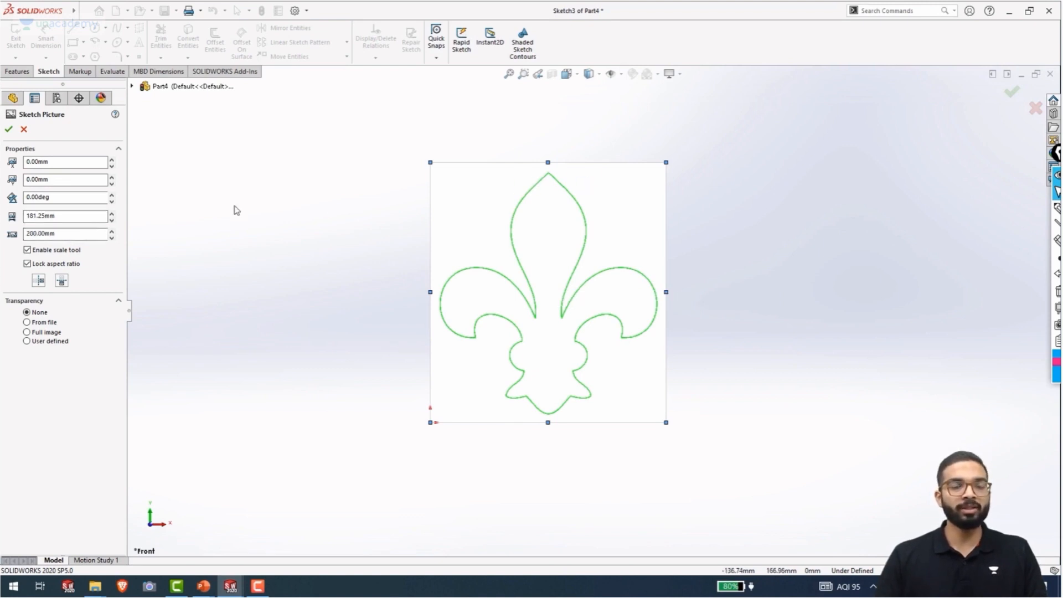
double_click(78, 166)
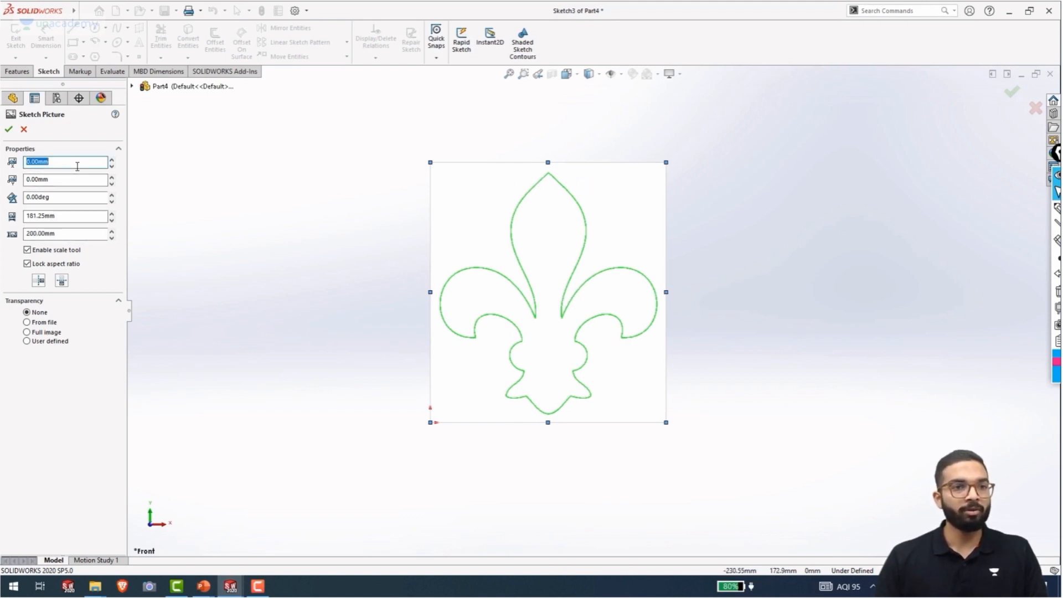
text(181.)
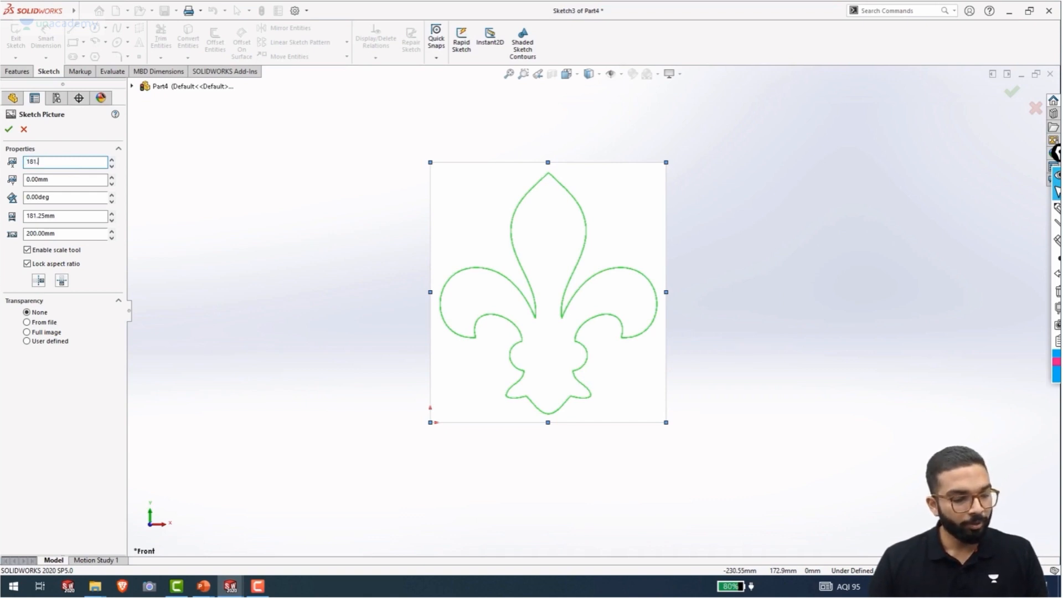
text(25)
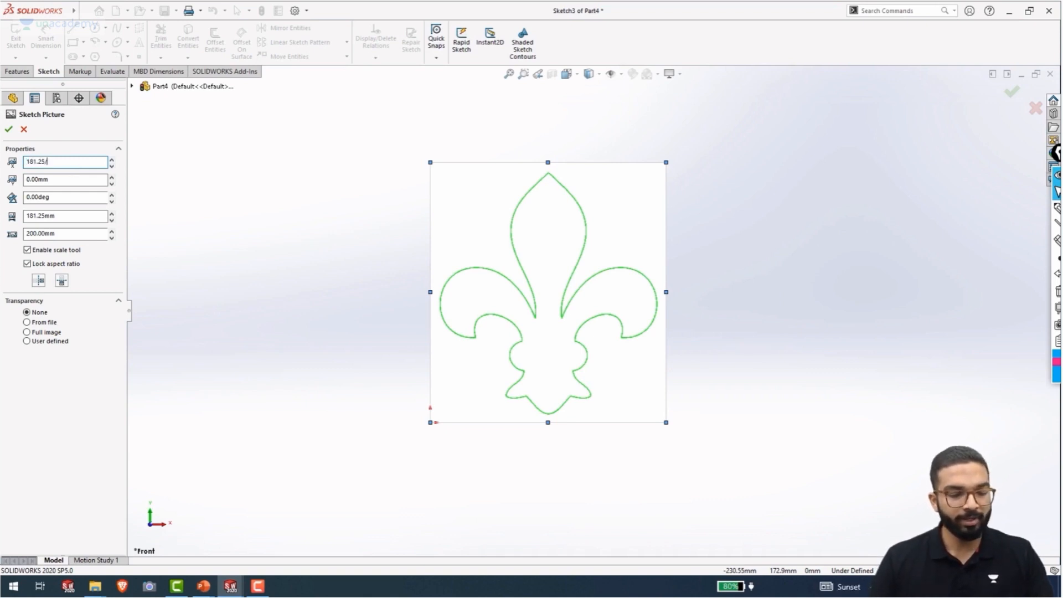
text(/2)
key(Return)
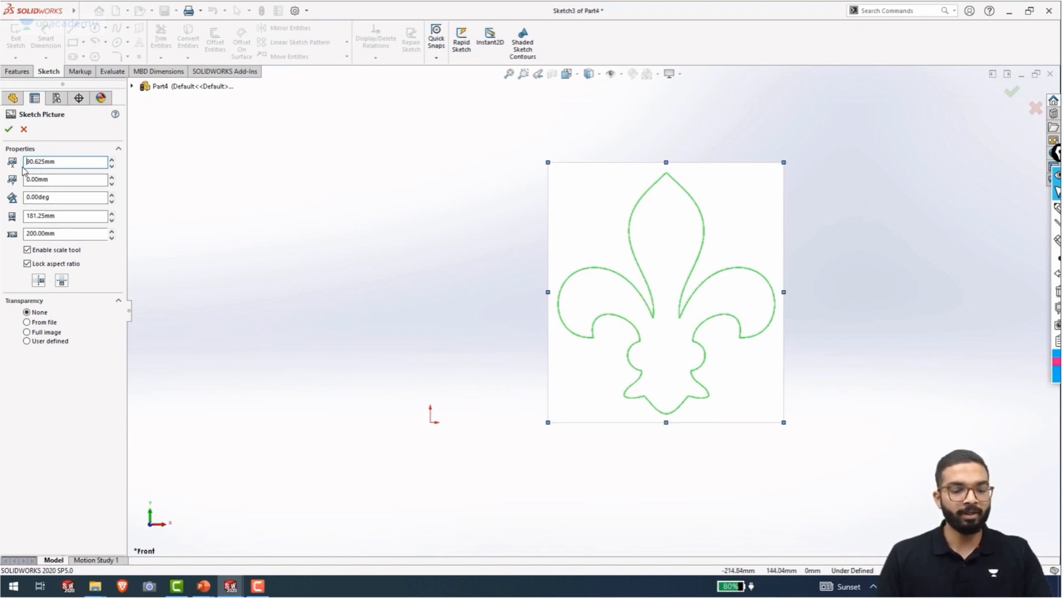
text(-)
key(Return)
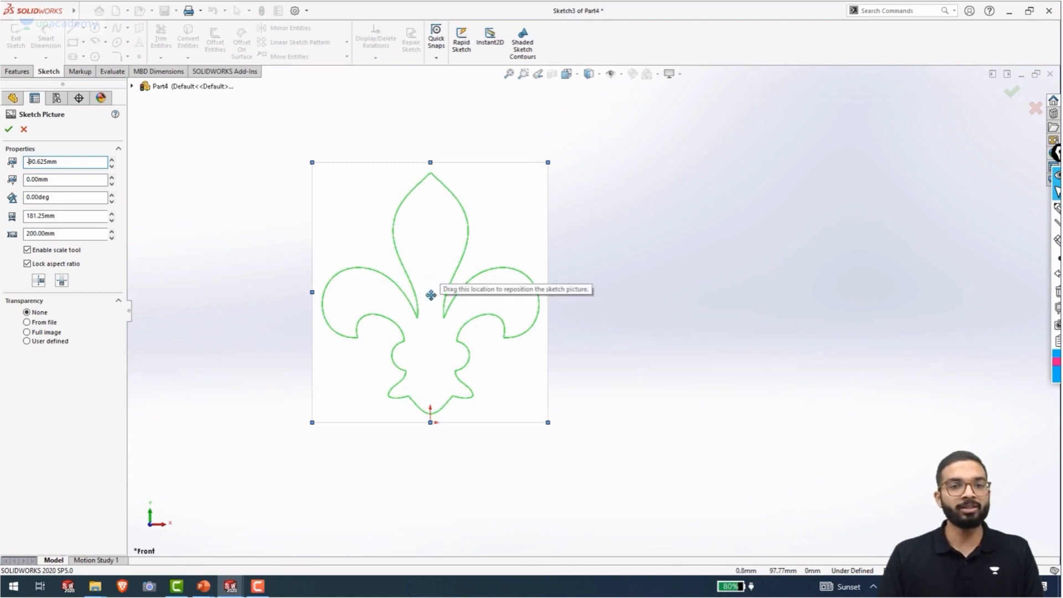
Center the picture vertically on the origin with a Y position of -100 mm and accept the sketch picture
double_click(35, 179)
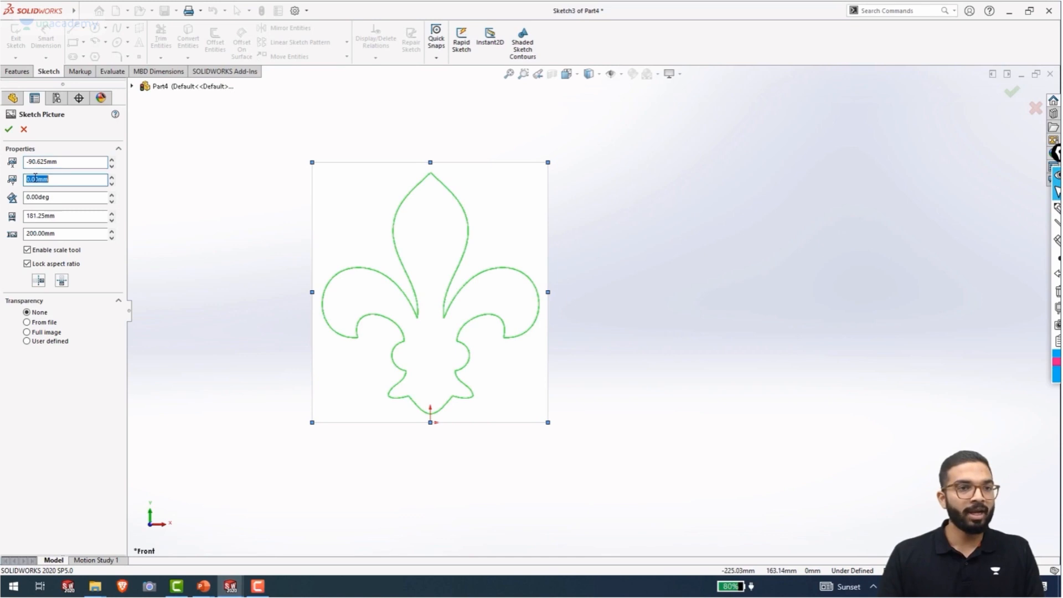
text(-)
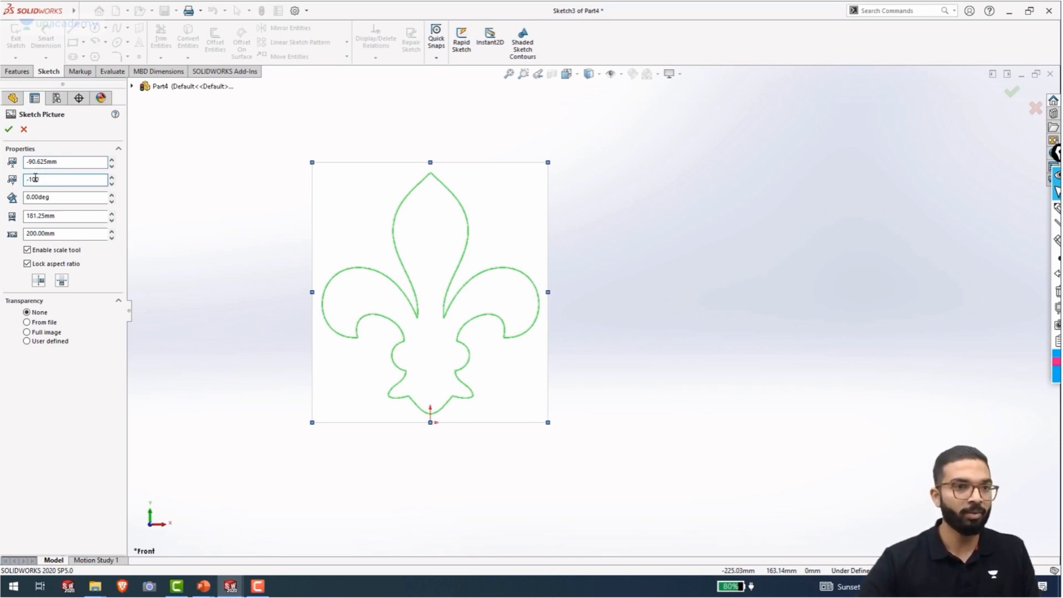
text(100)
key(Return)
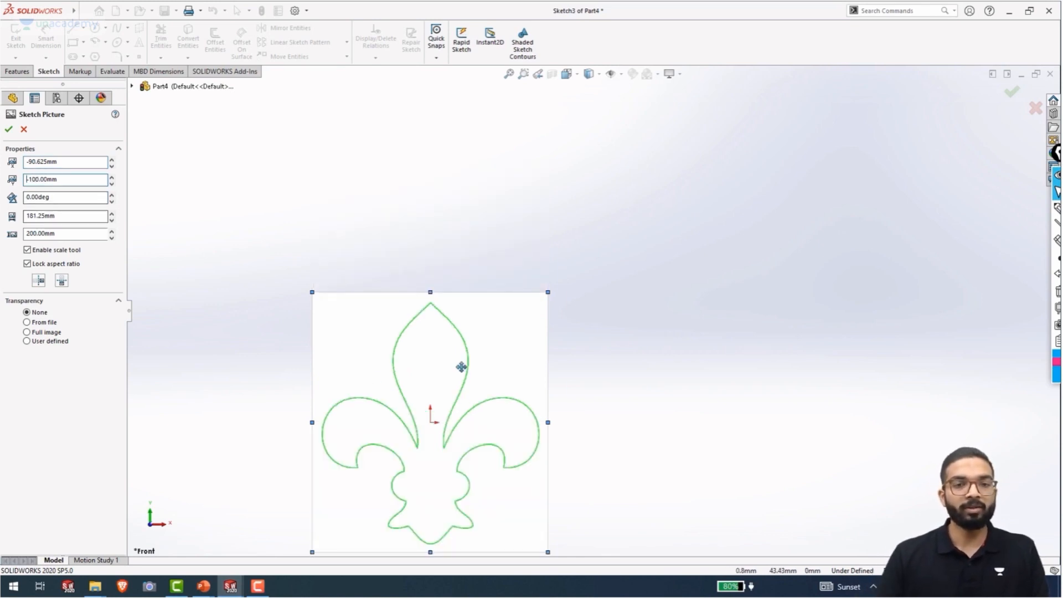
ctrl+middle_drag(648, 431, 714, 304)
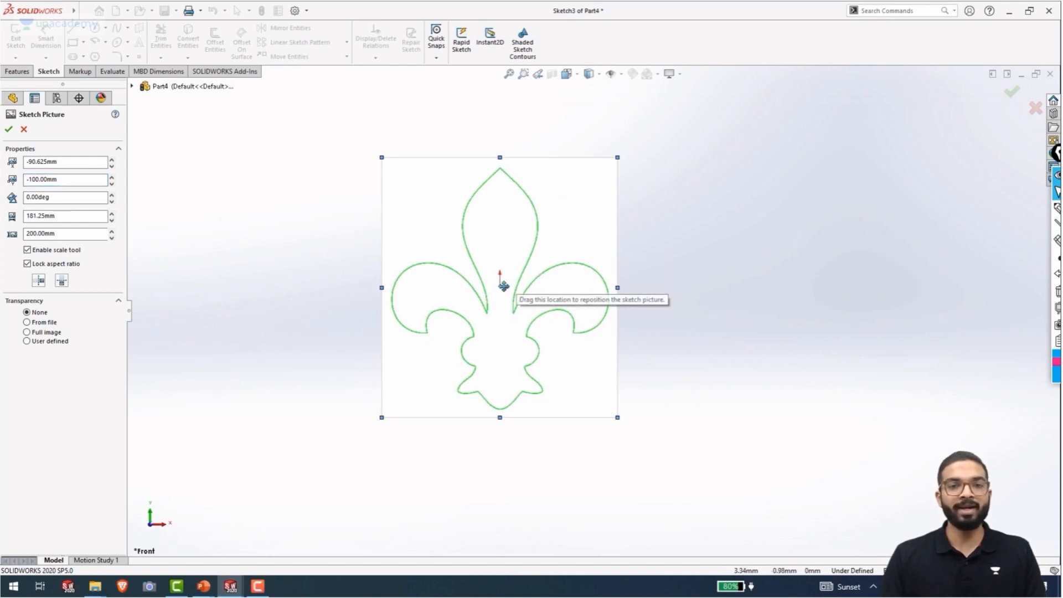
click(10, 130)
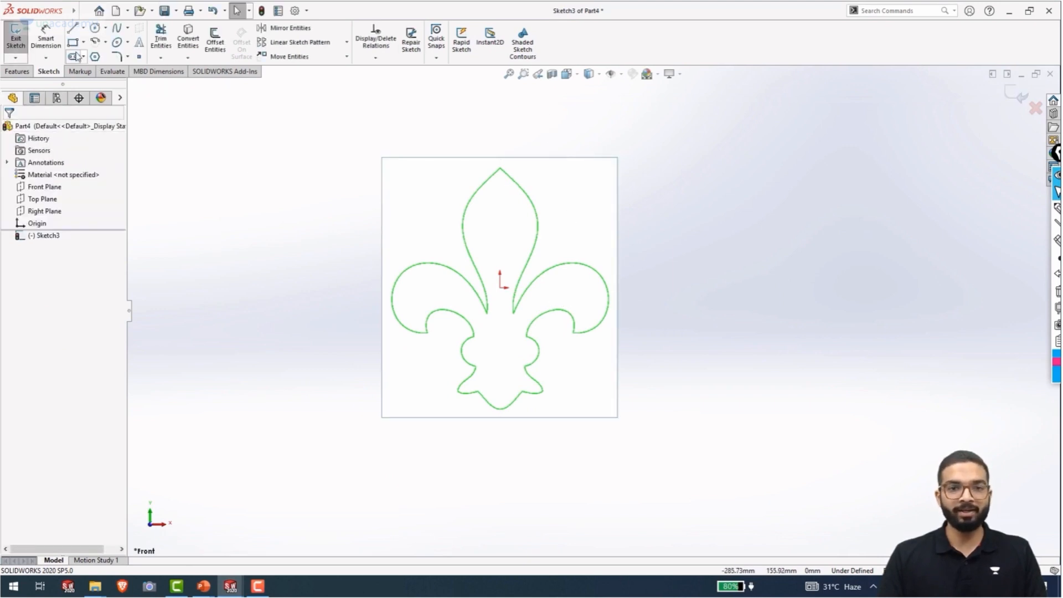
Draw a vertical centerline through the origin, from above the fleur-de-lis tip to below its base
click(83, 27)
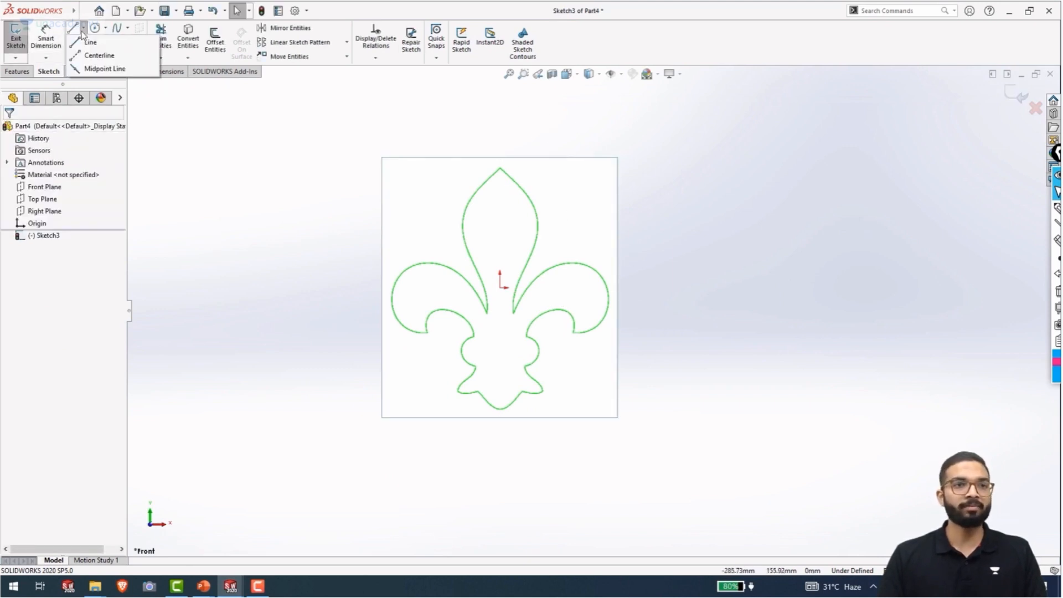
click(99, 55)
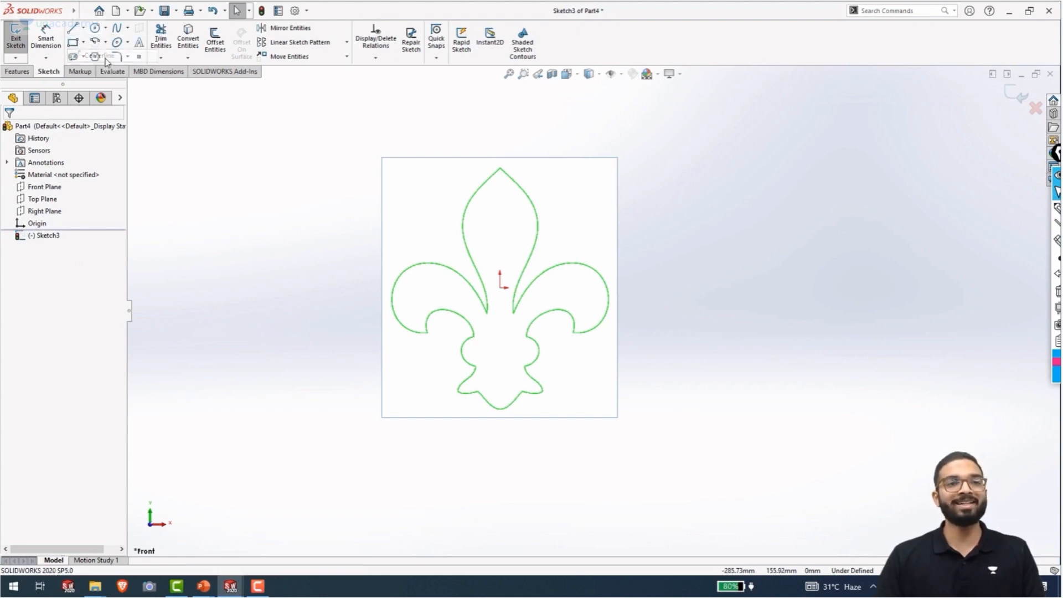
click(500, 115)
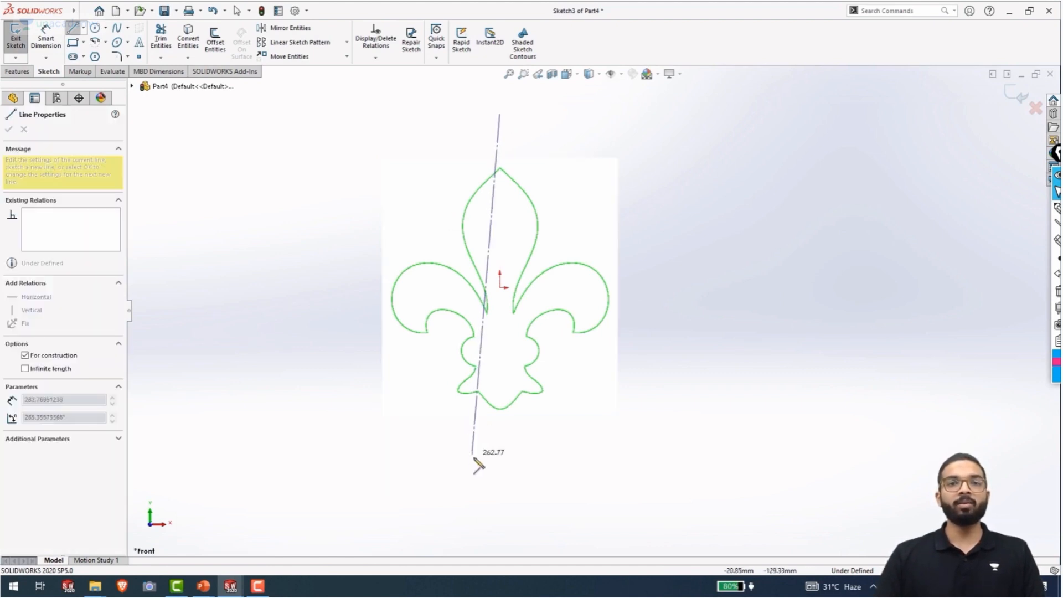
click(500, 451)
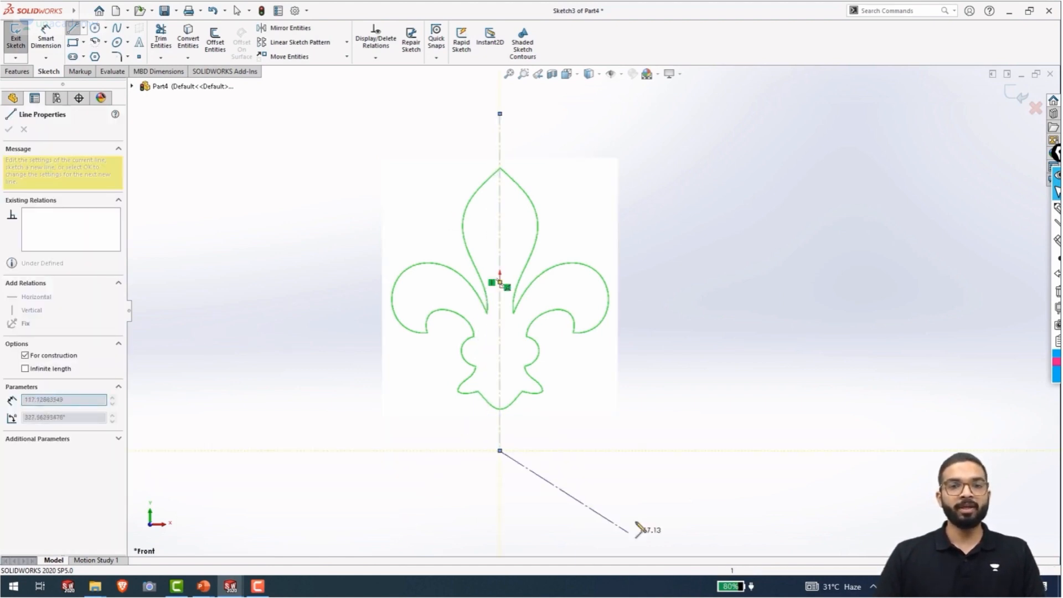
key(Escape)
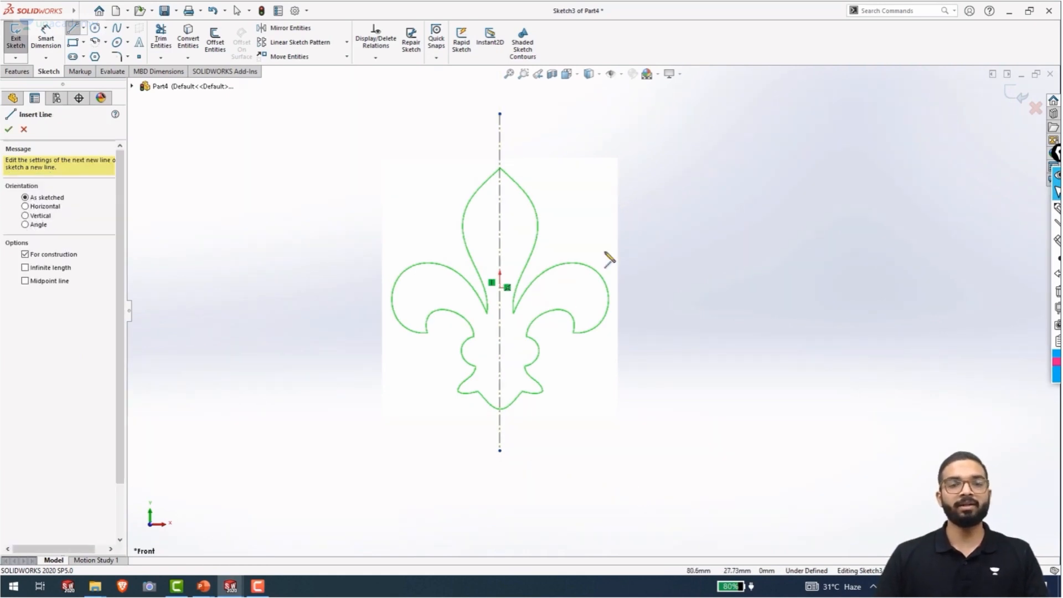
scroll(512, 176, down, 5)
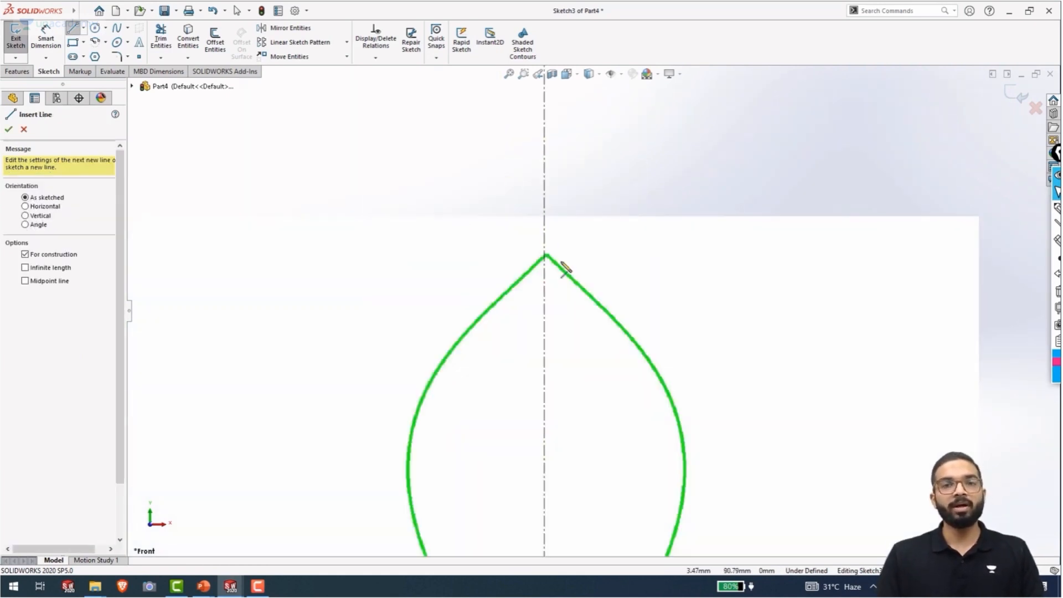
scroll(543, 276, down, 3)
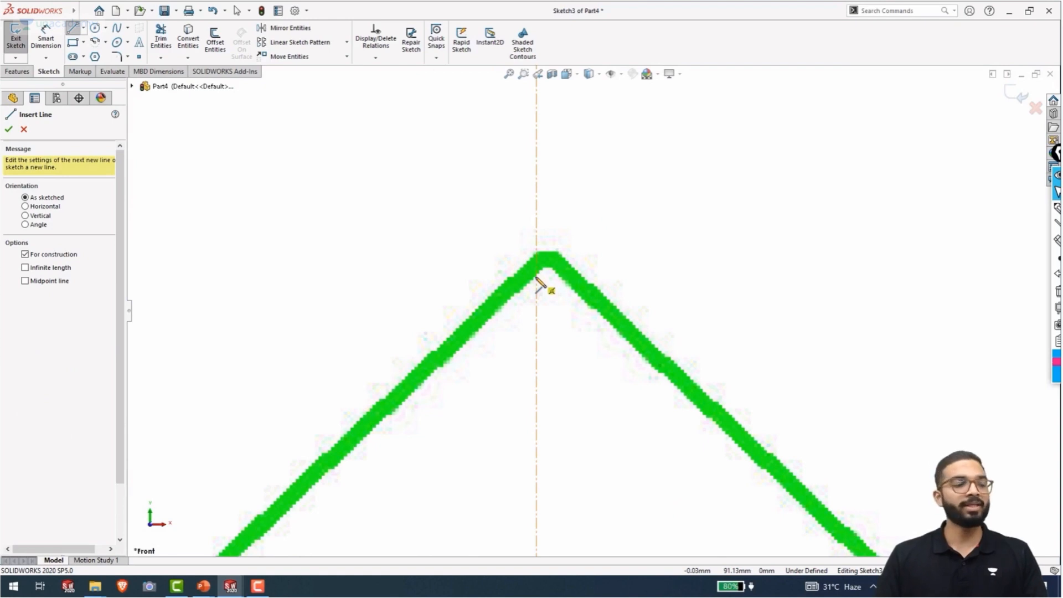
key(Escape)
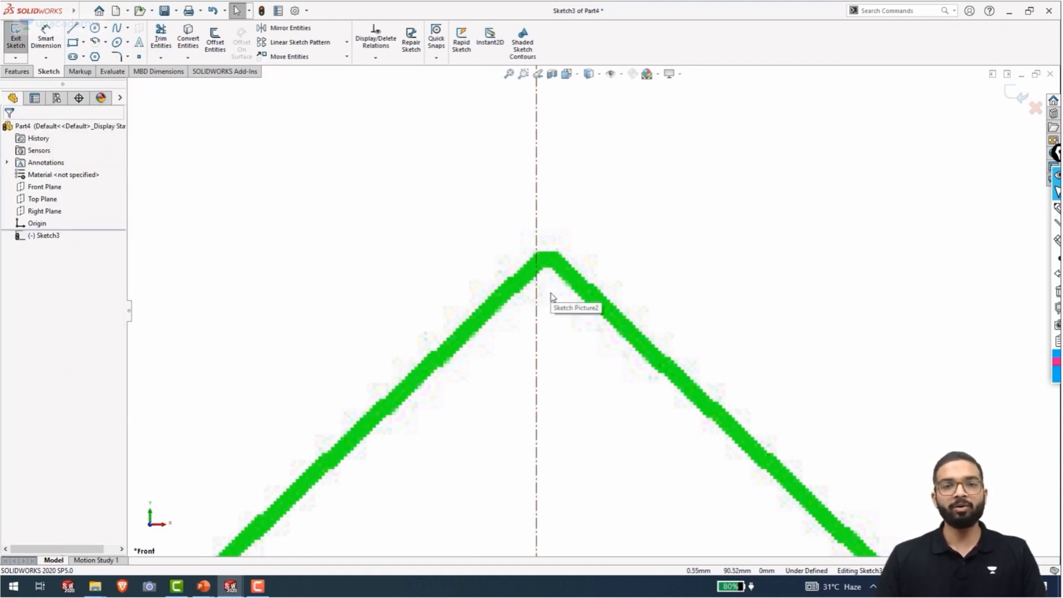
Shift the sketch picture to an X position of -91.075 mm so its tip aligns with the centerline, and accept it
click(699, 164)
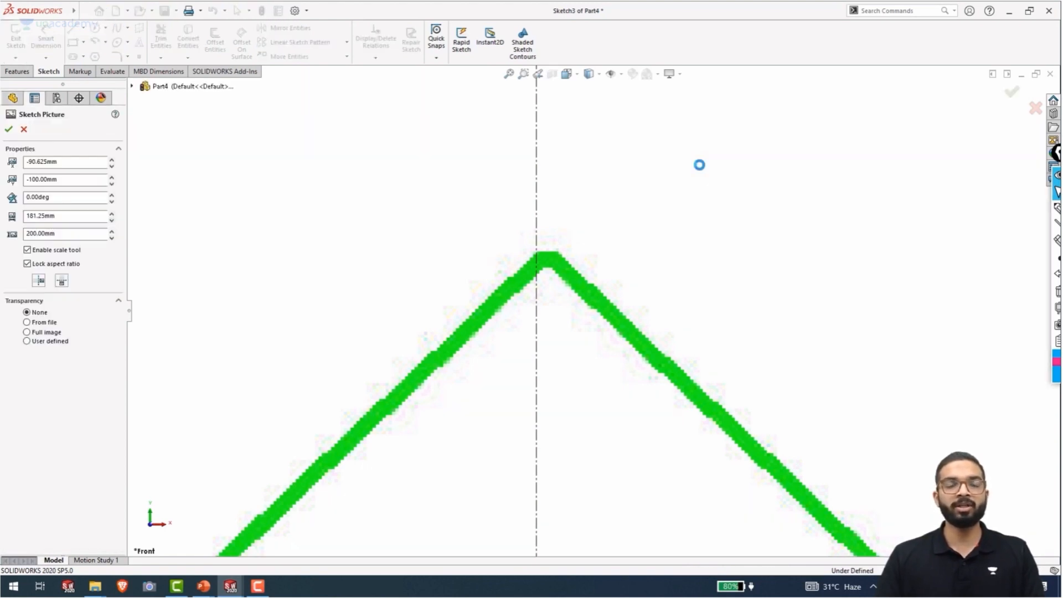
click(63, 160)
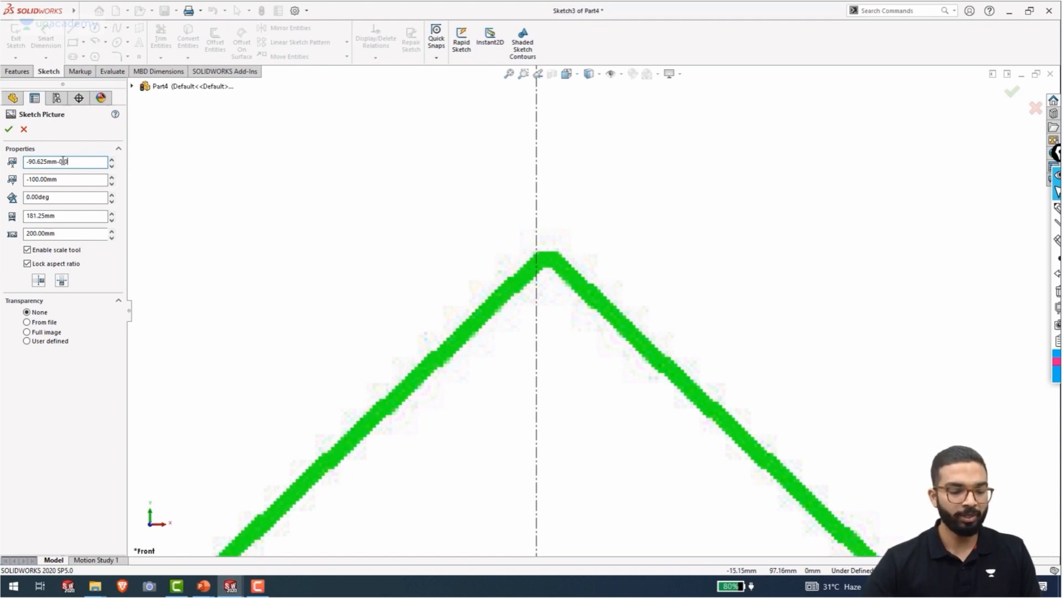
key(Return)
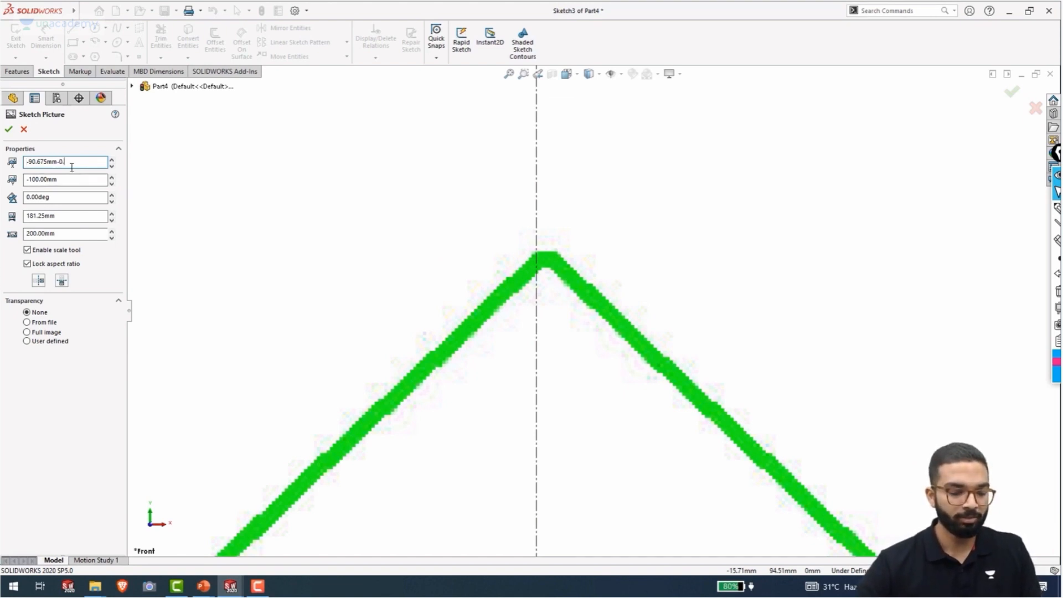
key(Return)
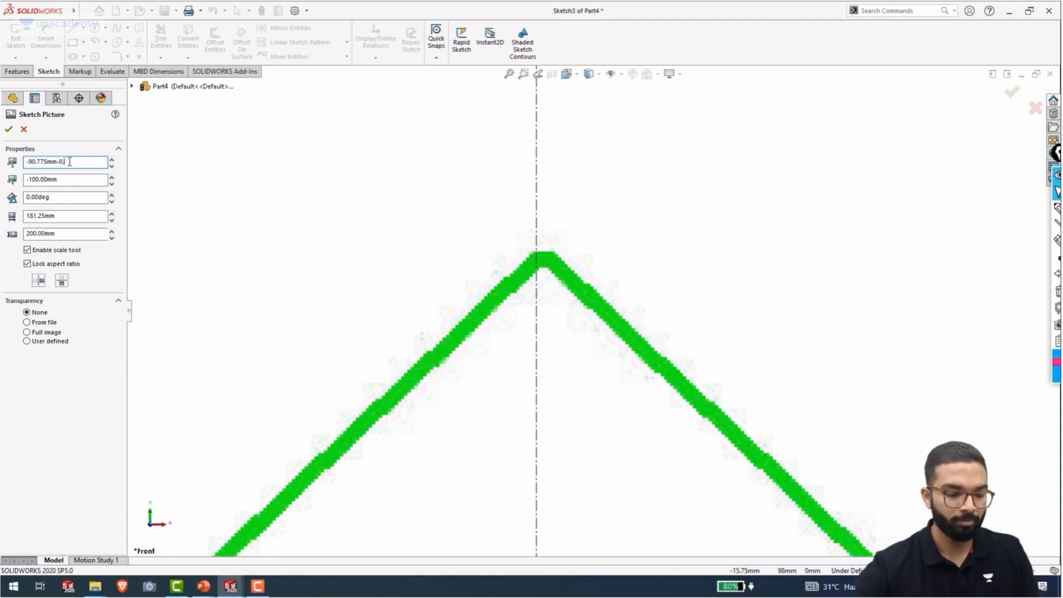
key(Return)
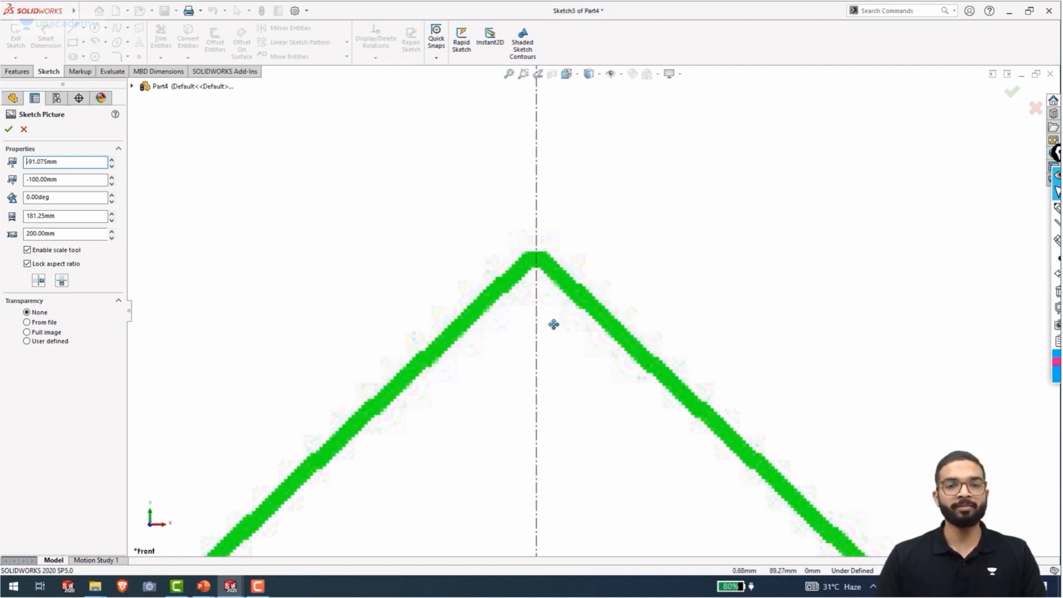
scroll(553, 324, up, 8)
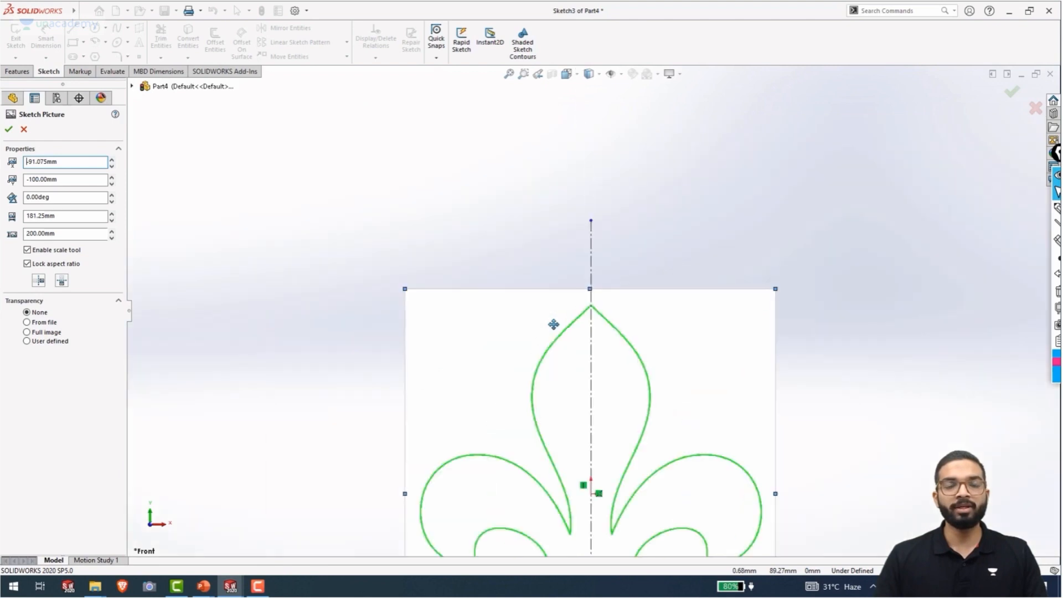
mouse_move(781, 442)
ctrl+middle_down()
mouse_move(749, 291)
mouse_move(751, 315)
ctrl+middle_up()
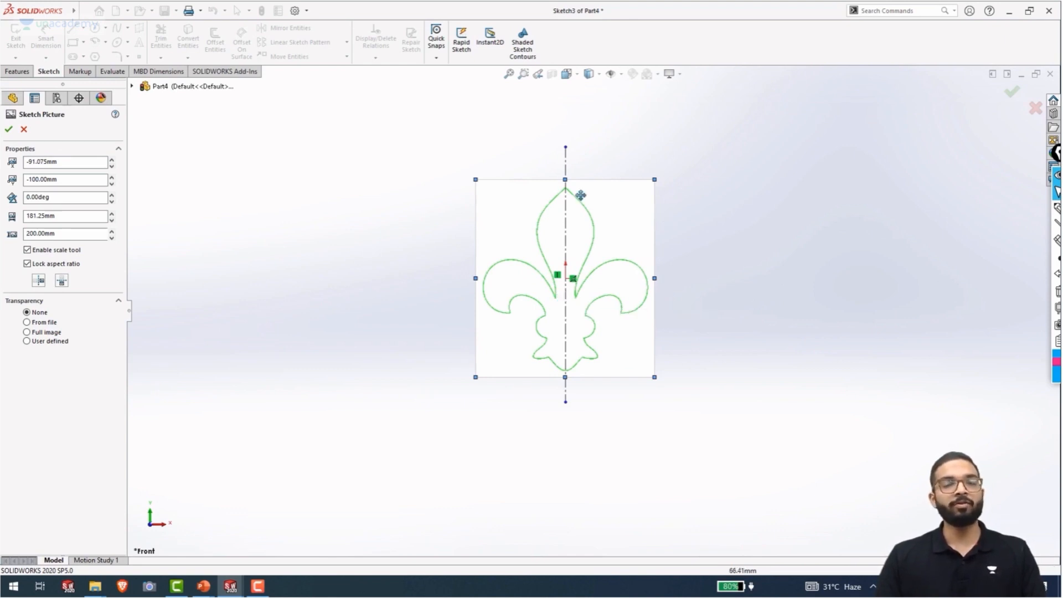
click(8, 130)
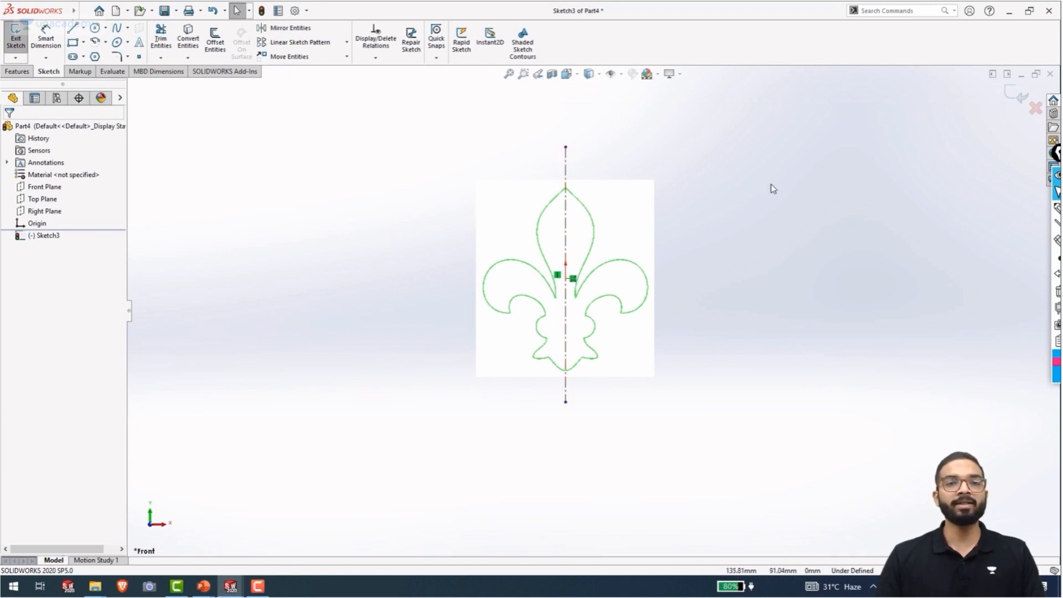
Exit the picture sketch and start a new sketch on the Front Plane
click(1018, 96)
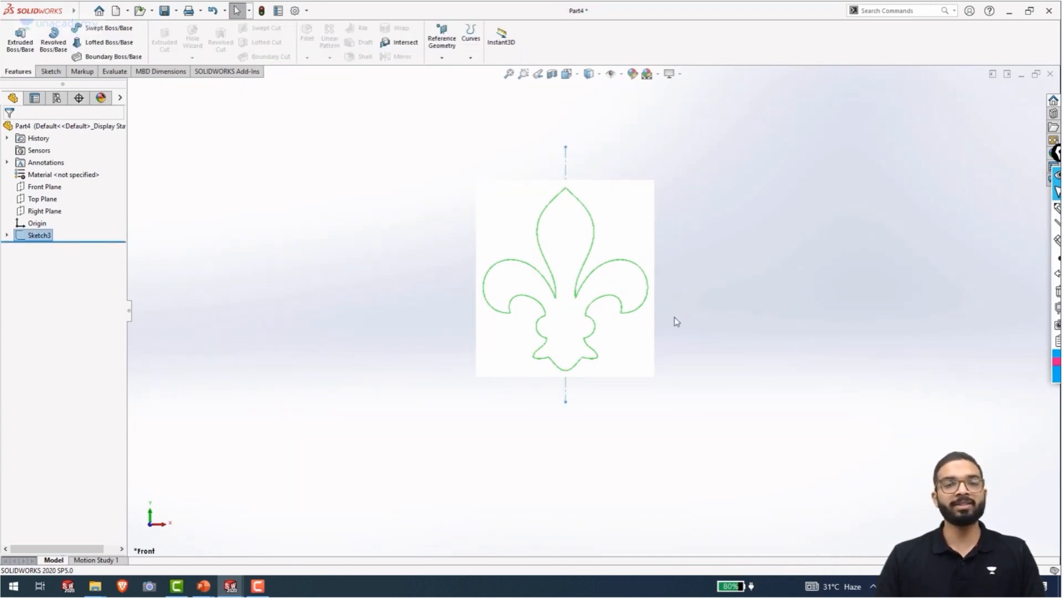
click(206, 256)
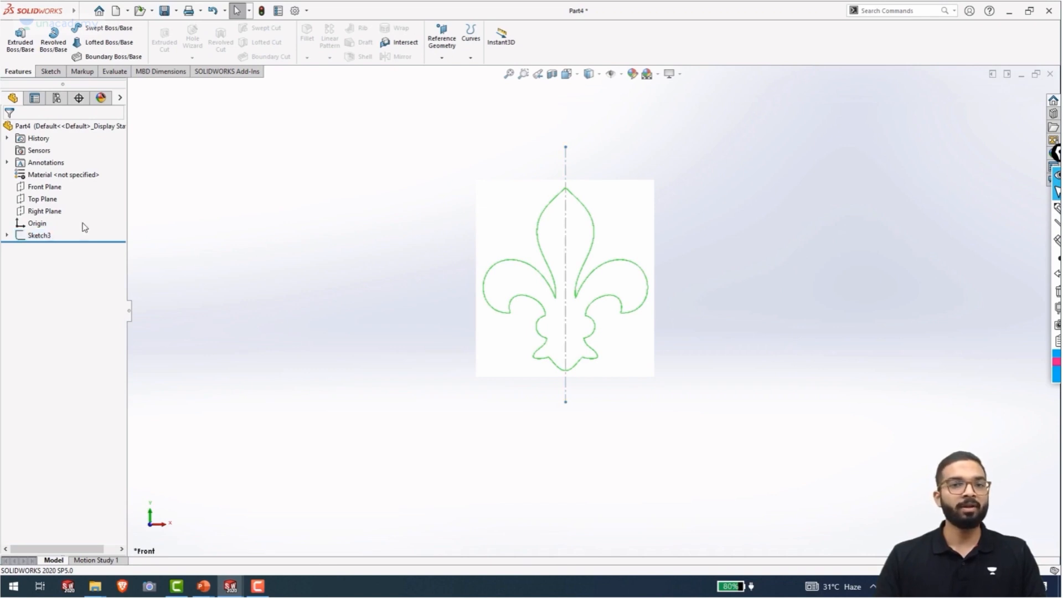
click(45, 187)
click(54, 169)
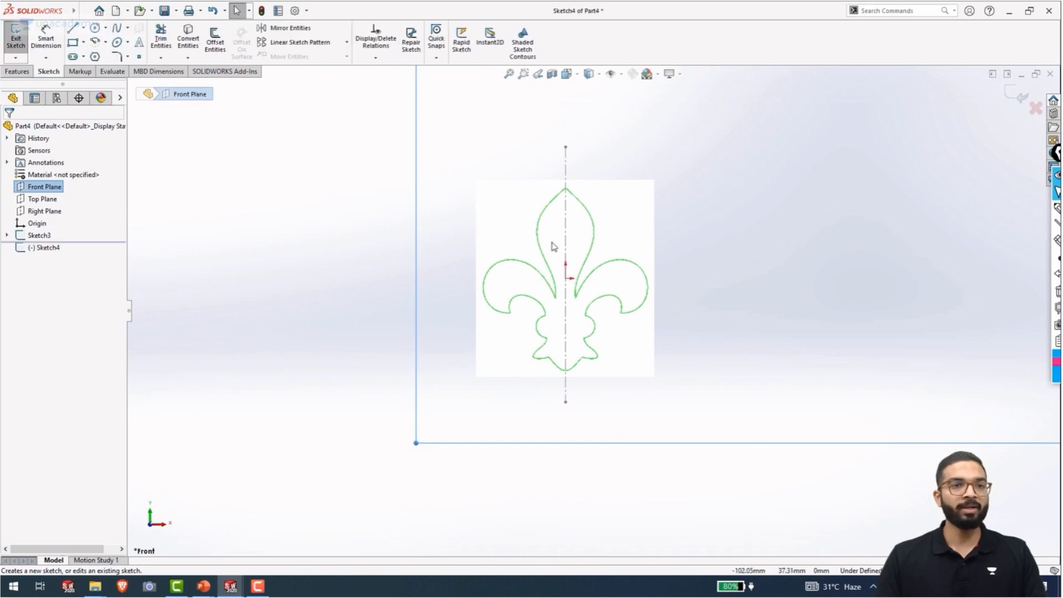
Draw a three-point spline from the petal tip on the centerline through the left bulge to the petal's lower left cusp
scroll(585, 215, down, 4)
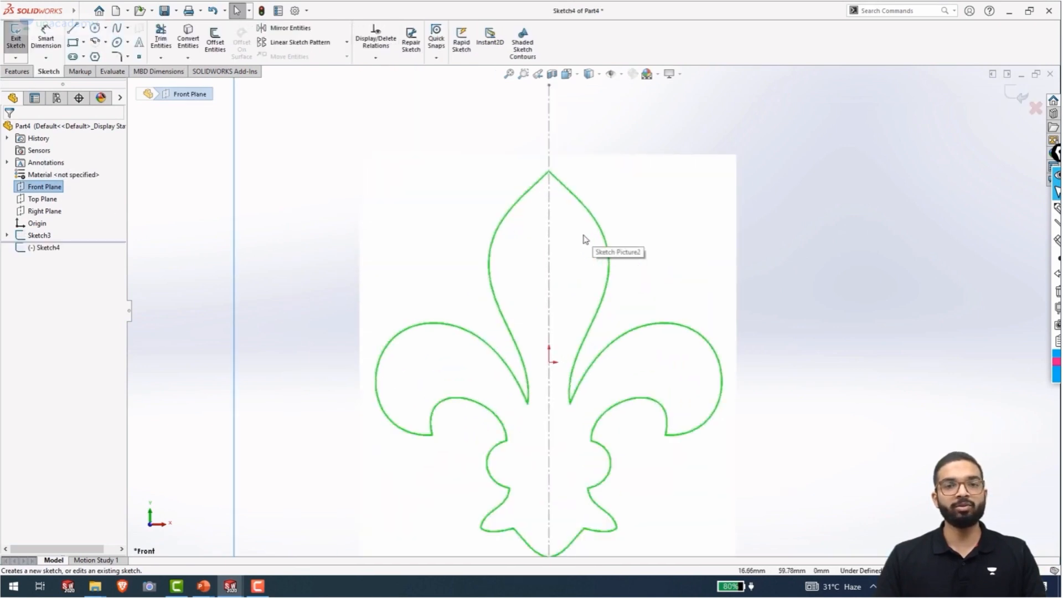
scroll(584, 235, up, 1)
ctrl+middle_drag(771, 307, 767, 263)
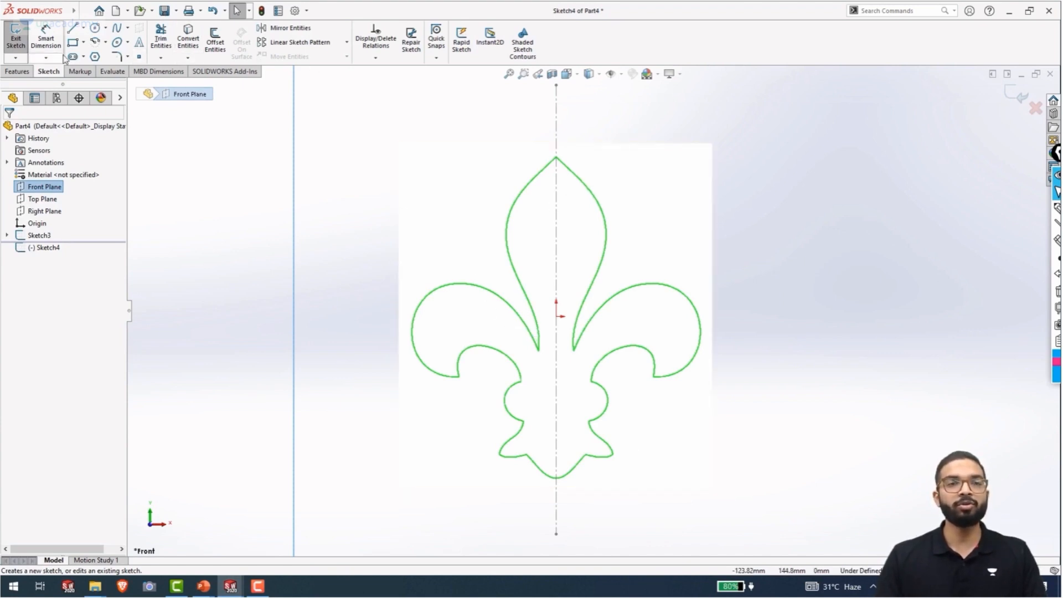
click(117, 29)
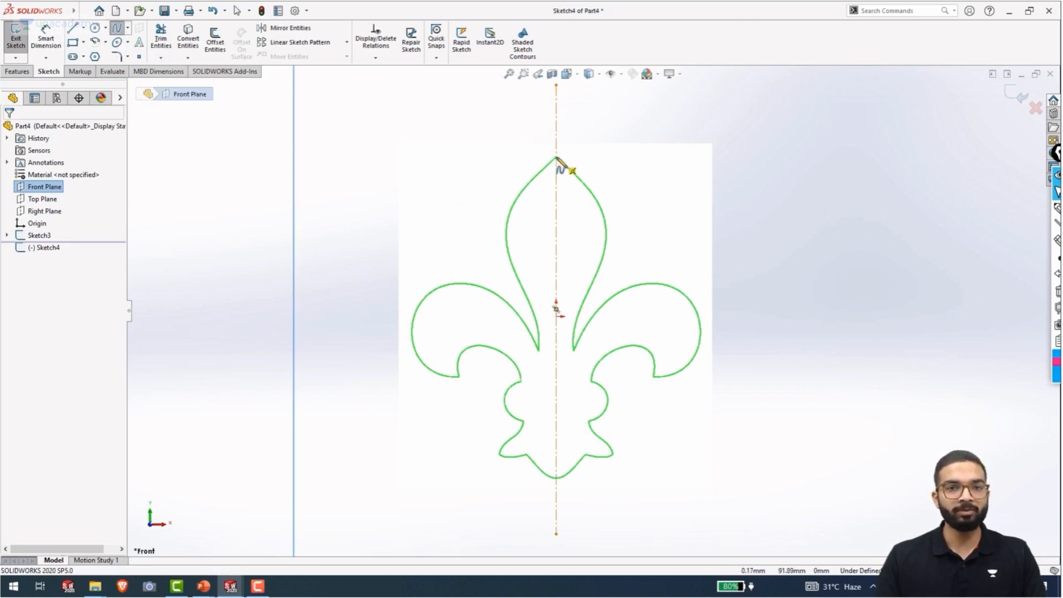
scroll(560, 177, down, 3)
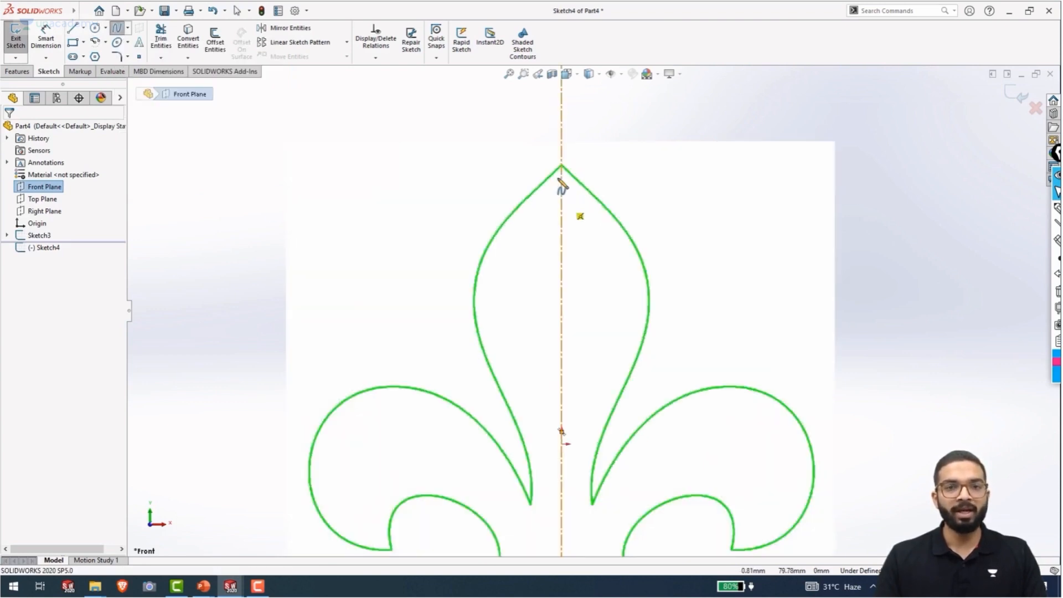
scroll(559, 215, up, 1)
ctrl+middle_drag(563, 228, 560, 202)
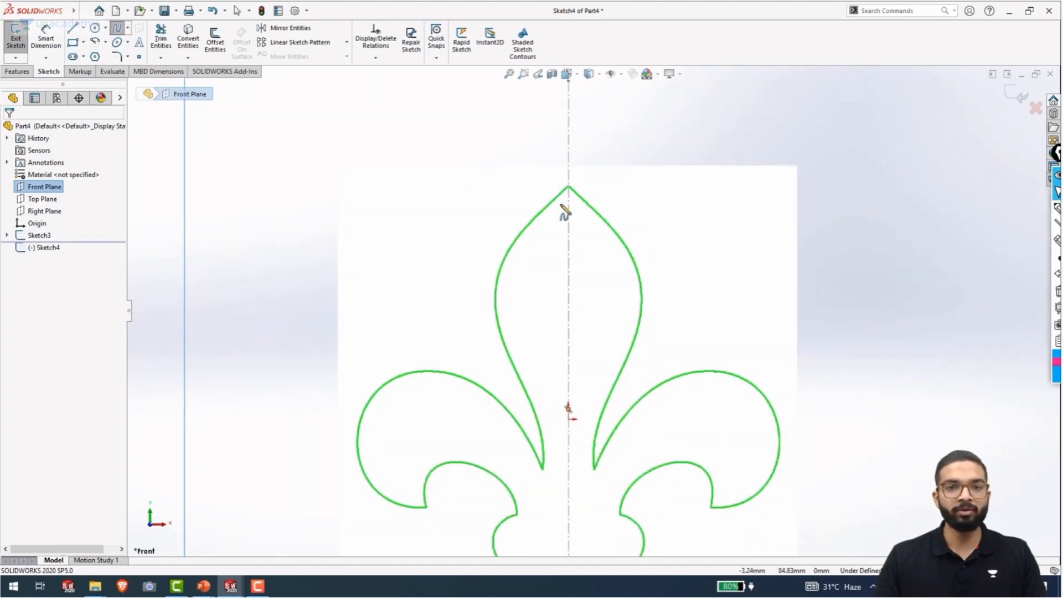
scroll(559, 205, down, 1)
ctrl+middle_drag(567, 248, 568, 225)
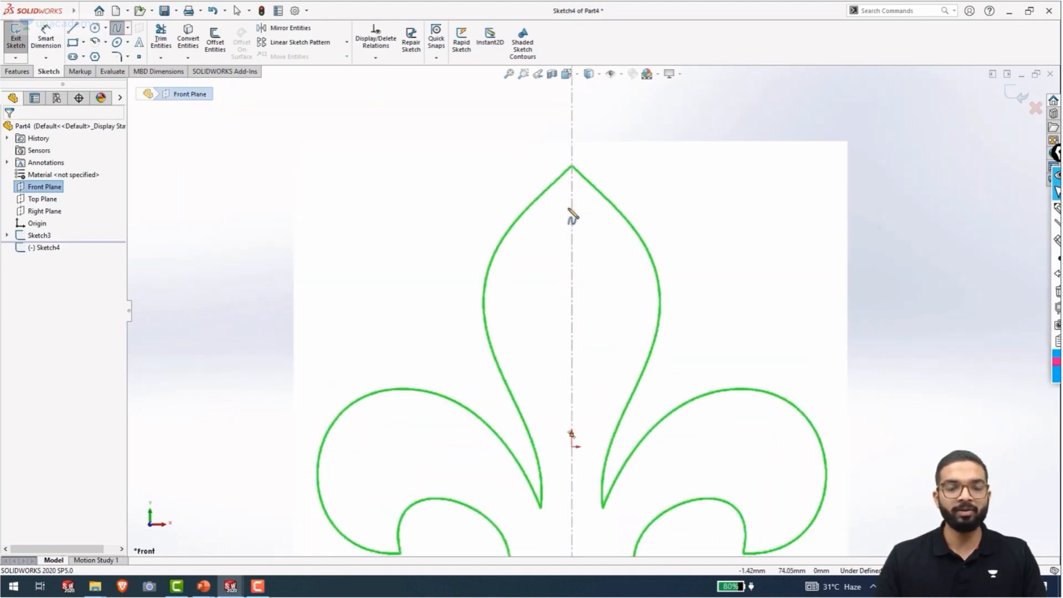
click(572, 165)
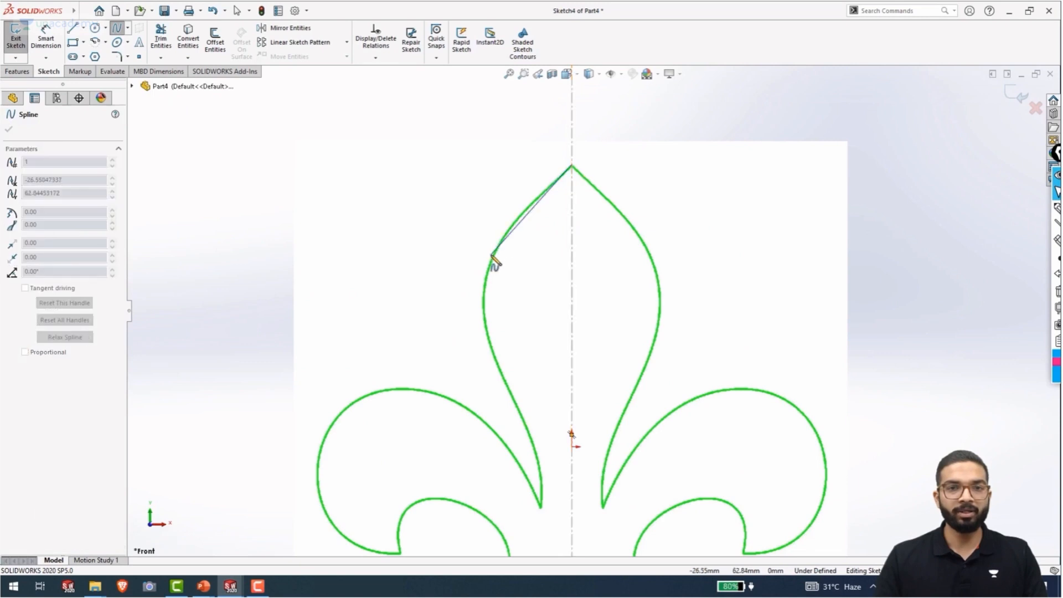
click(485, 313)
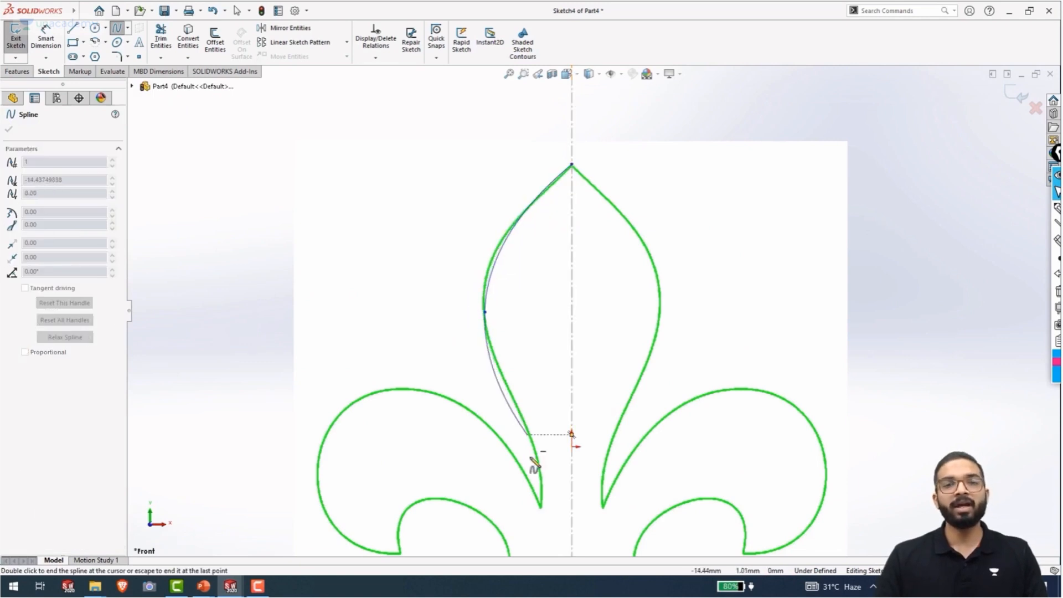
click(541, 506)
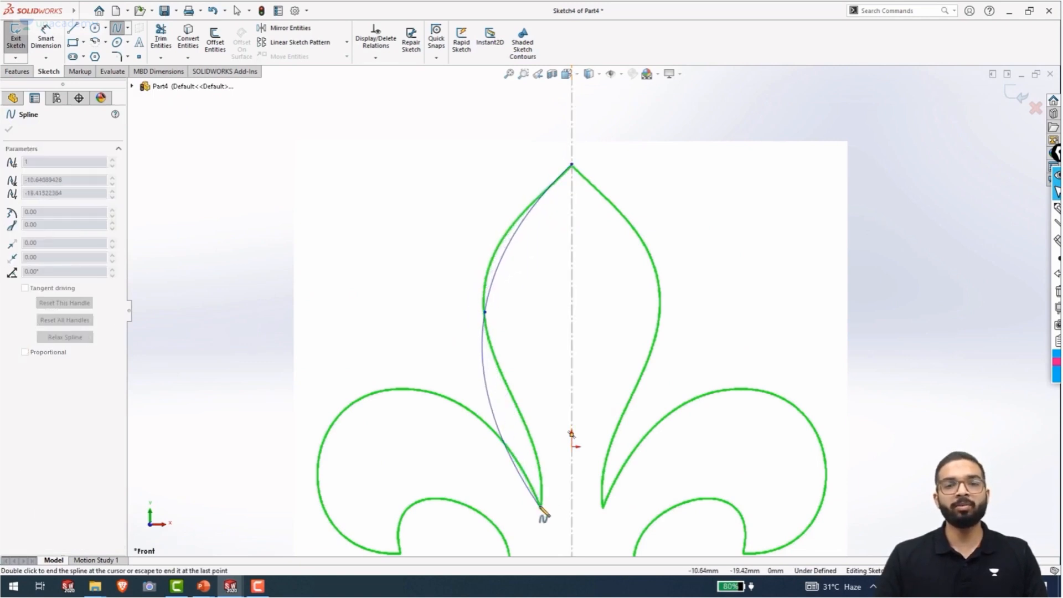
key(Escape)
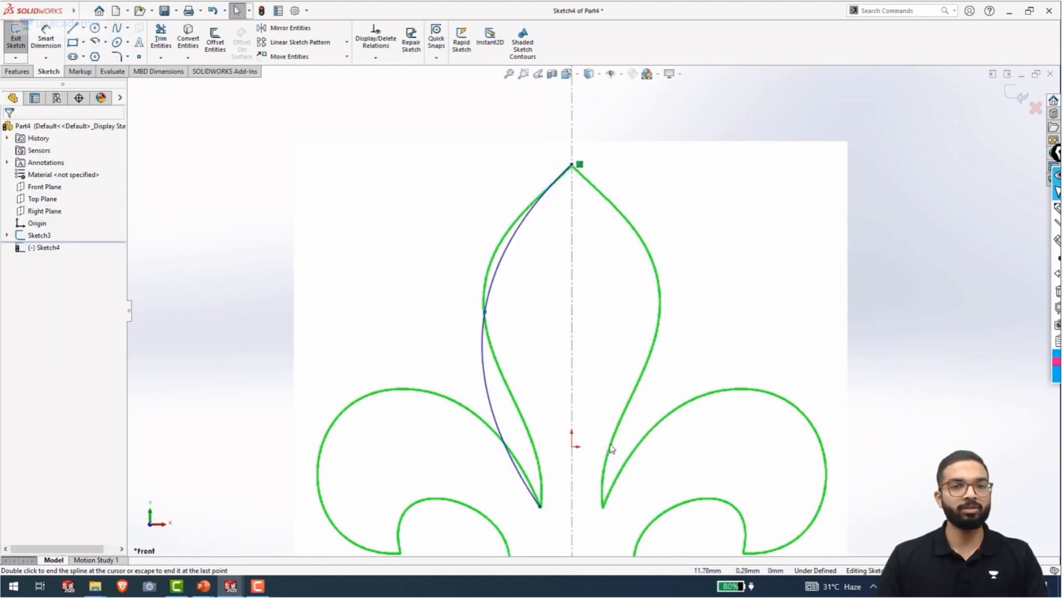
Display the spline's control polygon and swing the tangent handle at its lower end nearly vertical to follow the petal outline
right_click(511, 259)
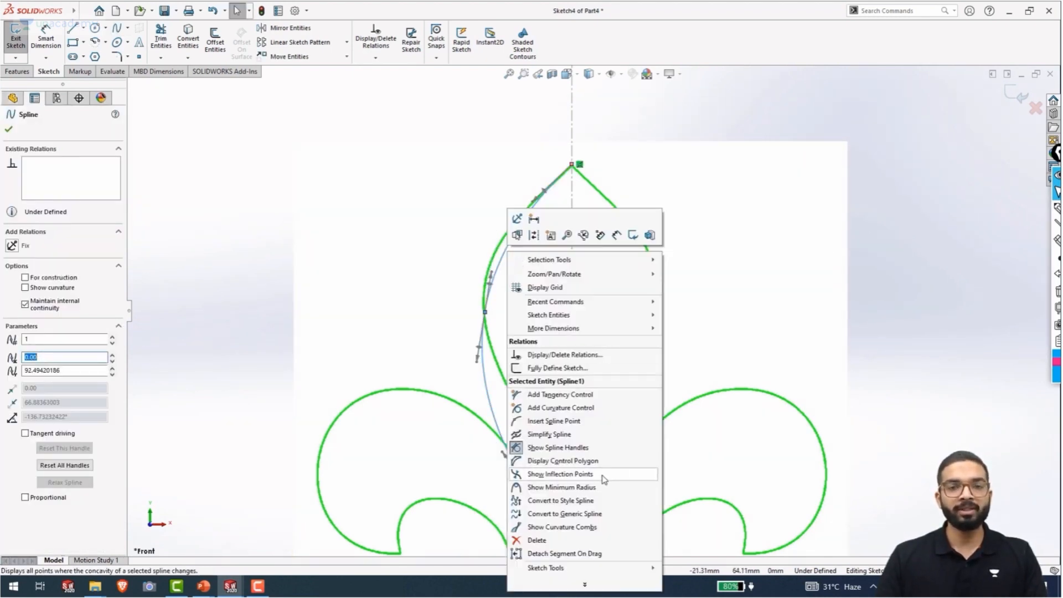
click(589, 461)
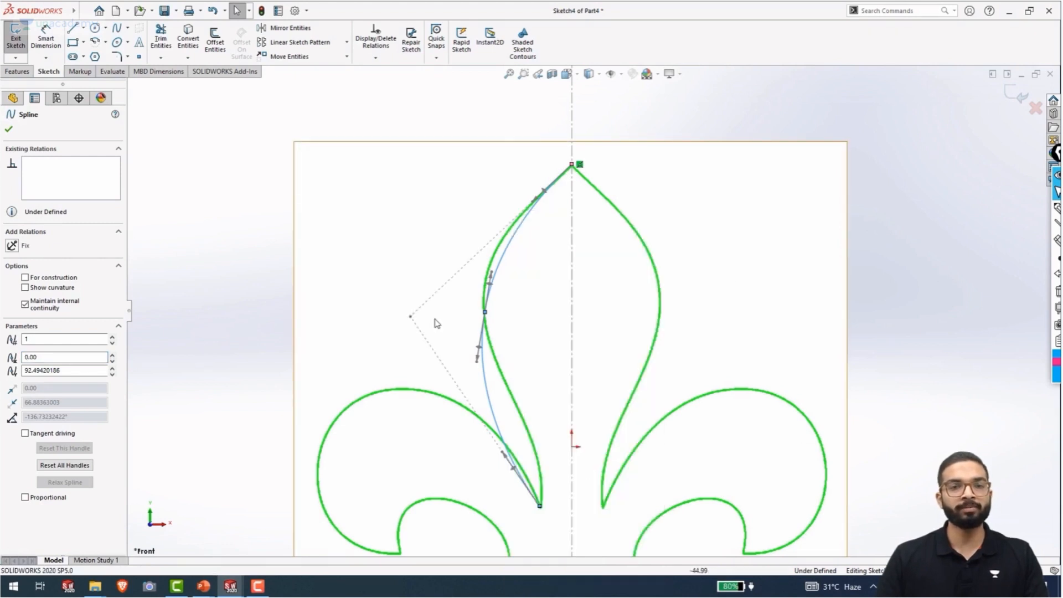
click(522, 471)
drag(522, 472, 544, 465)
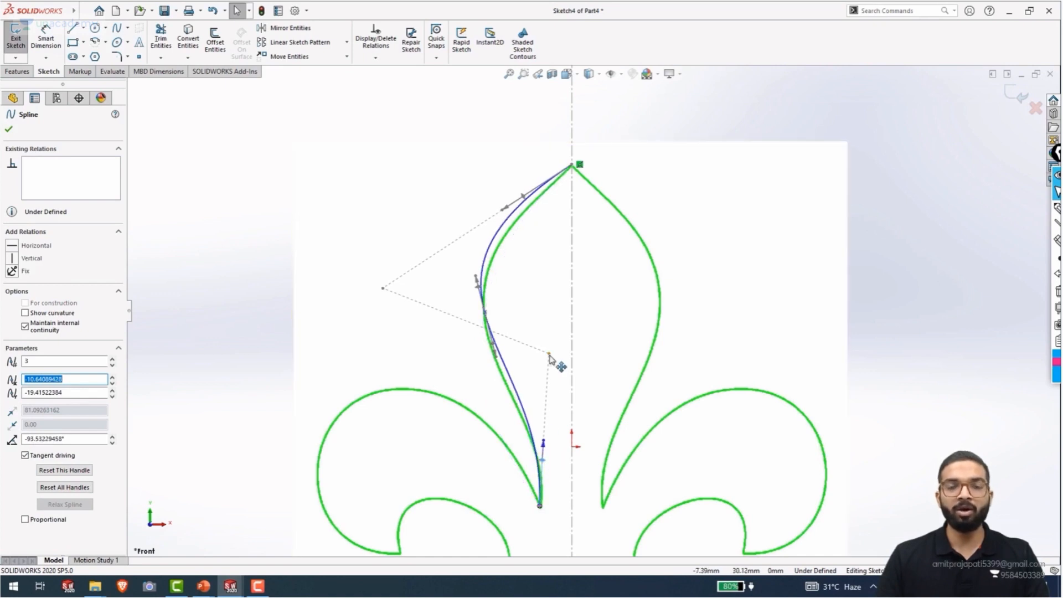
Move the petal spline's control polygon vertices inward and rotate its lower tangent handle to about -91° to approach the left petal outline
drag(553, 357, 536, 354)
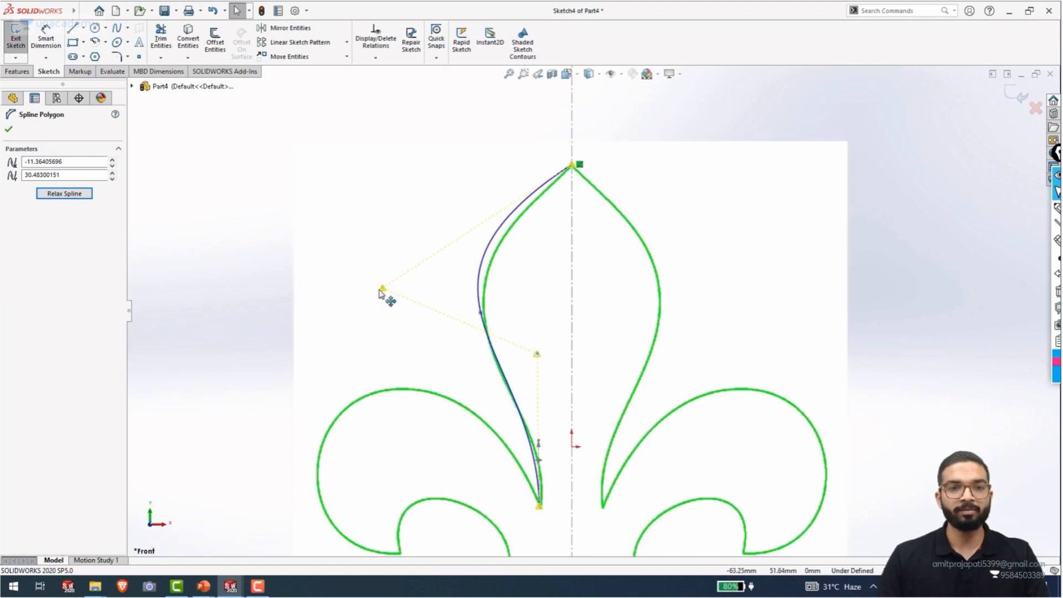
drag(382, 291, 407, 300)
drag(537, 354, 519, 347)
drag(534, 459, 545, 463)
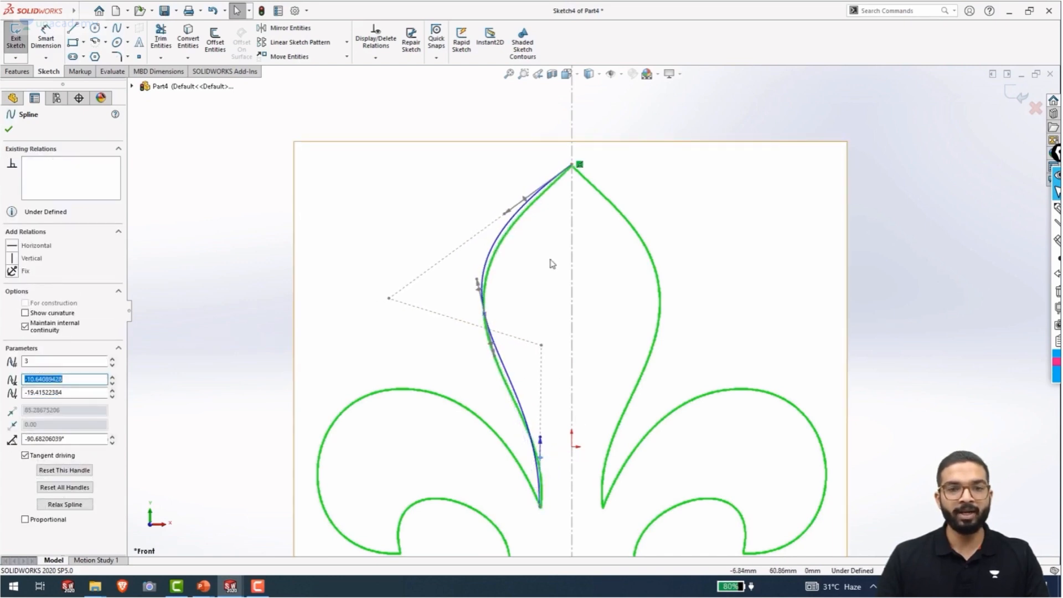
Fit the petal's upper curve and left bulge by rotating the tangent handles, about -138° at the tip, and nudging the polygon vertices
drag(534, 210, 542, 210)
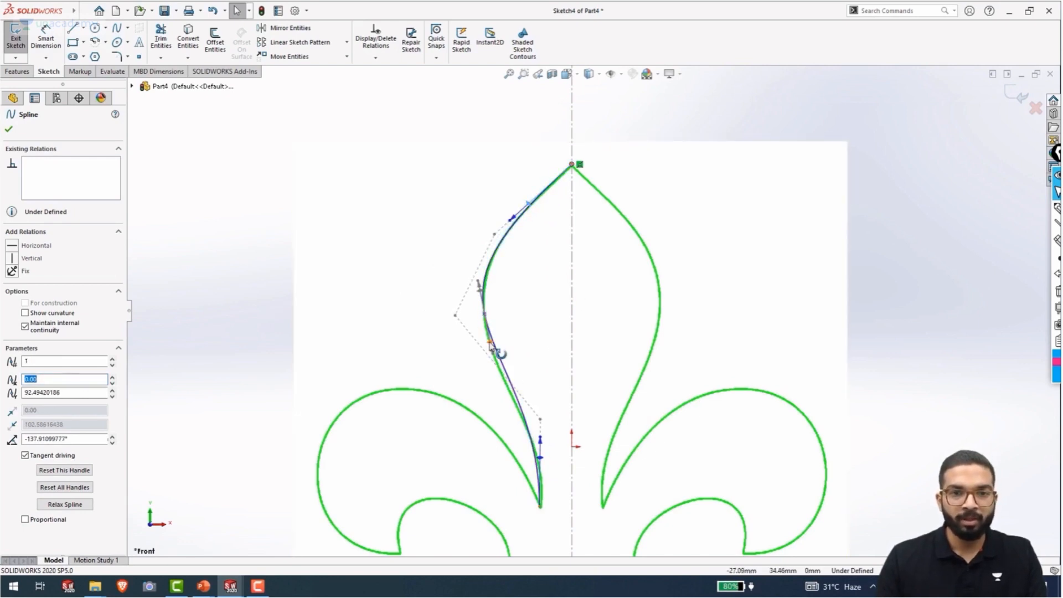
drag(487, 347, 488, 347)
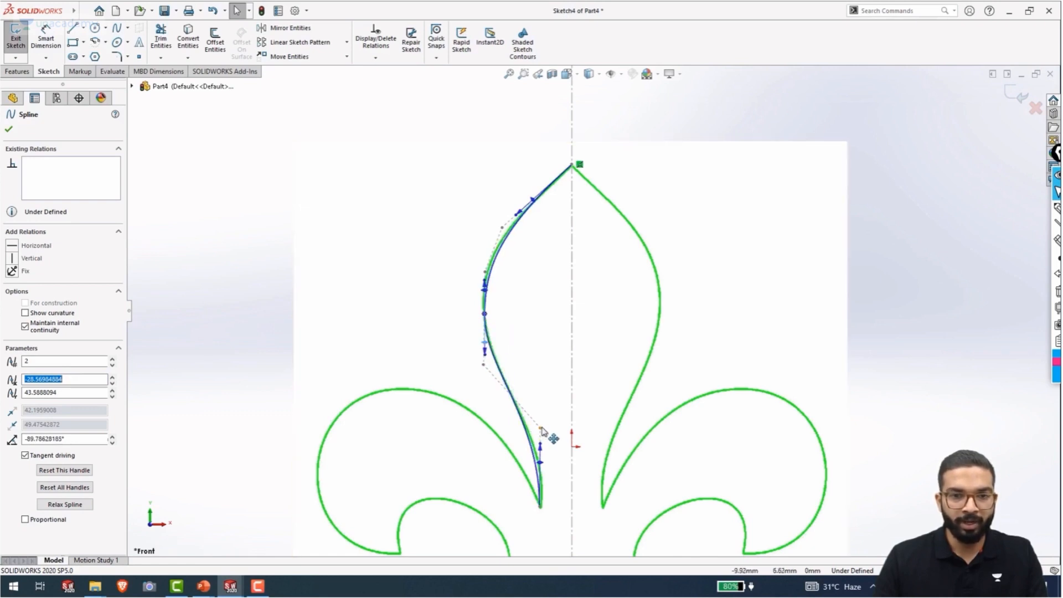
mouse_move(542, 431)
mouse_down()
mouse_move(551, 439)
mouse_move(545, 430)
mouse_up()
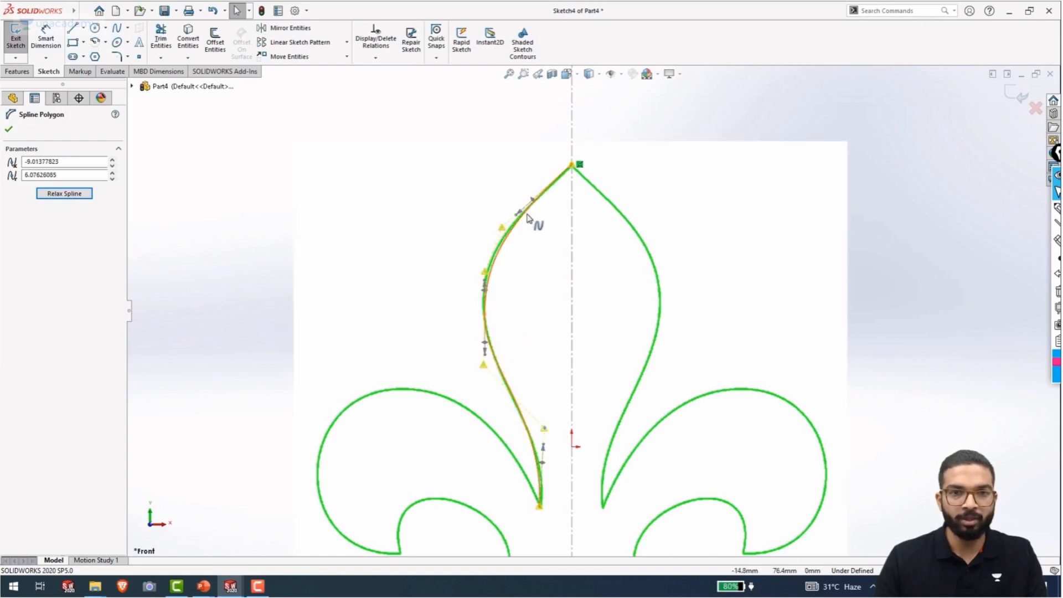
drag(502, 228, 497, 229)
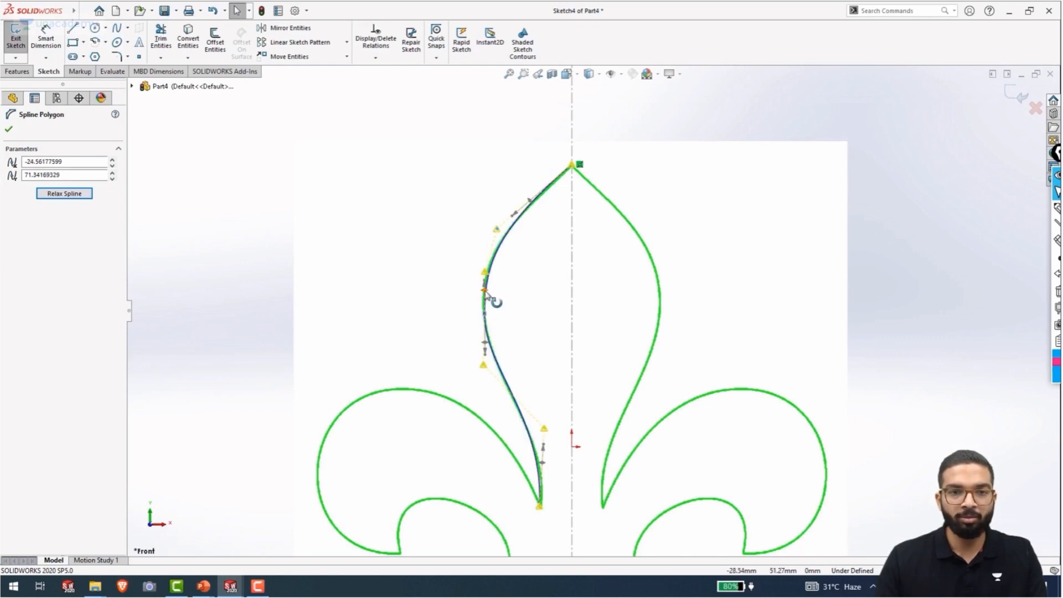
drag(485, 290, 487, 296)
drag(545, 461, 540, 462)
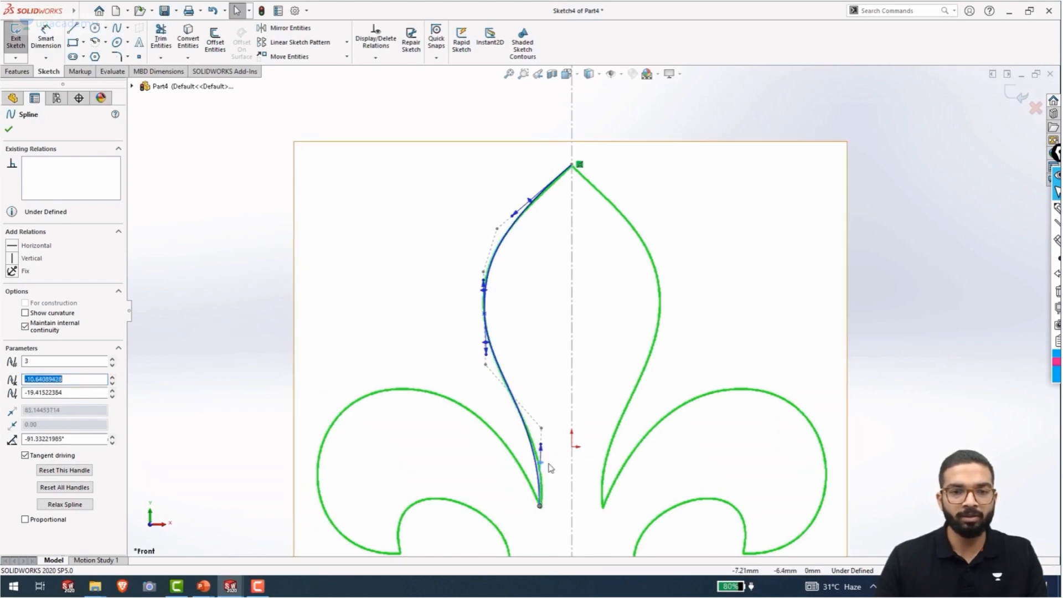
Refine the petal spline's lower half onto the outline with its lower polygon vertices and the middle and lower tangent handles
scroll(548, 469, down, 2)
click(555, 410)
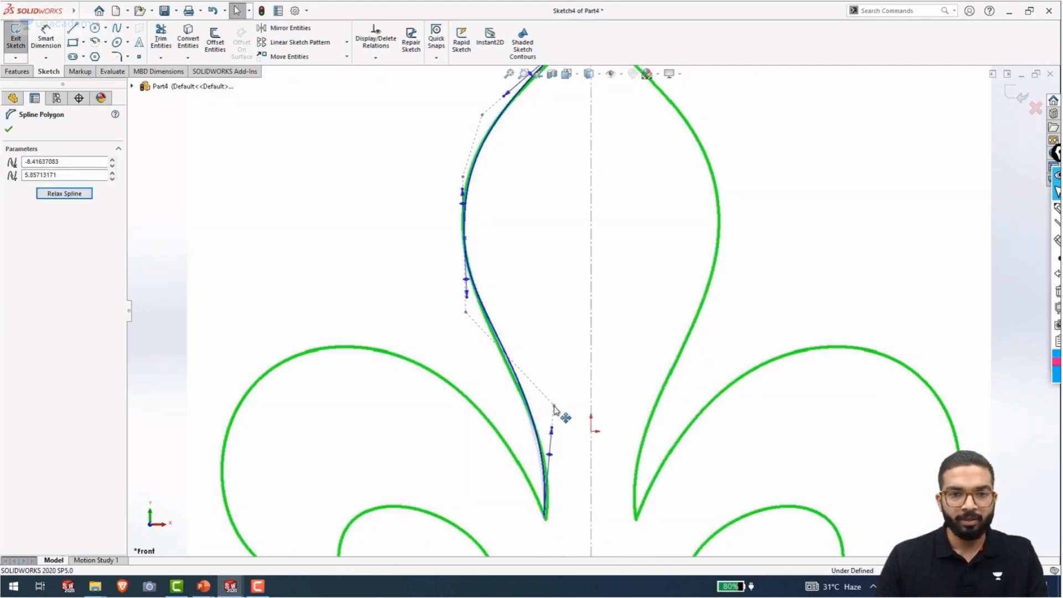
drag(554, 406, 557, 408)
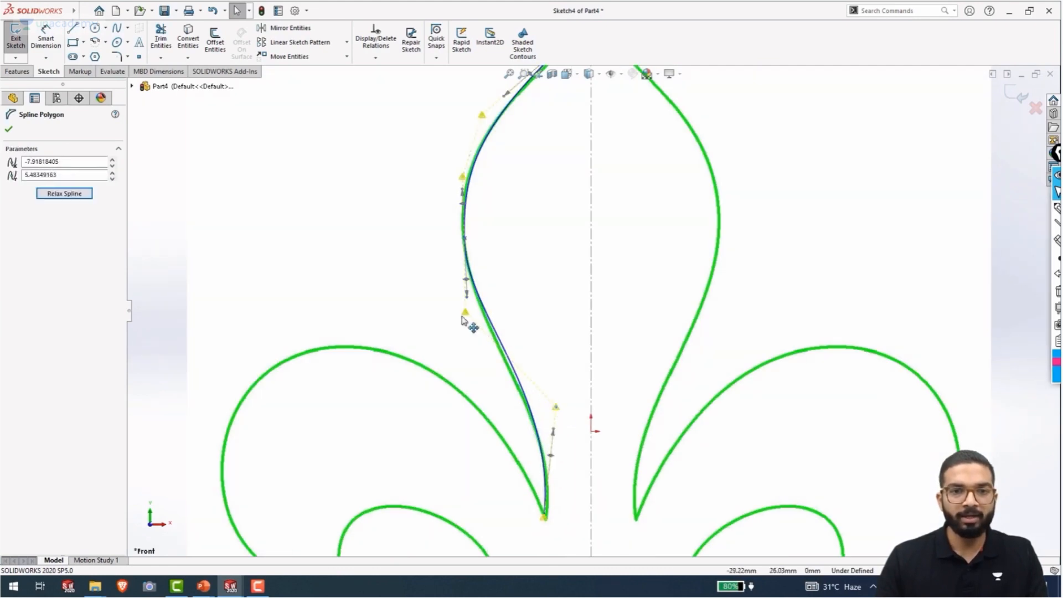
drag(463, 318, 461, 322)
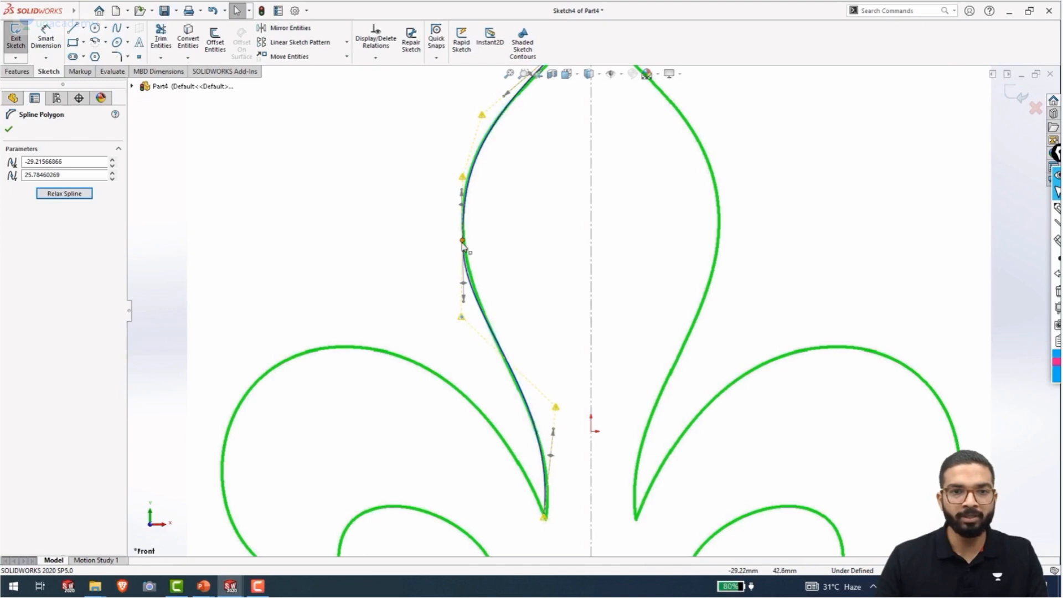
mouse_move(466, 205)
mouse_down()
mouse_move(481, 214)
mouse_move(461, 204)
mouse_move(469, 209)
mouse_up()
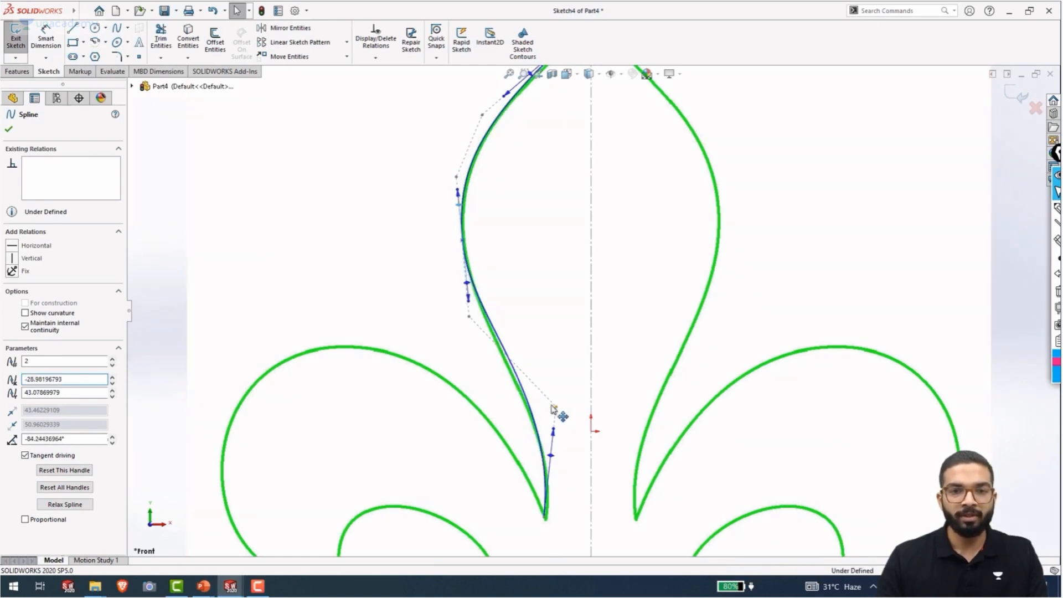
drag(556, 408, 546, 402)
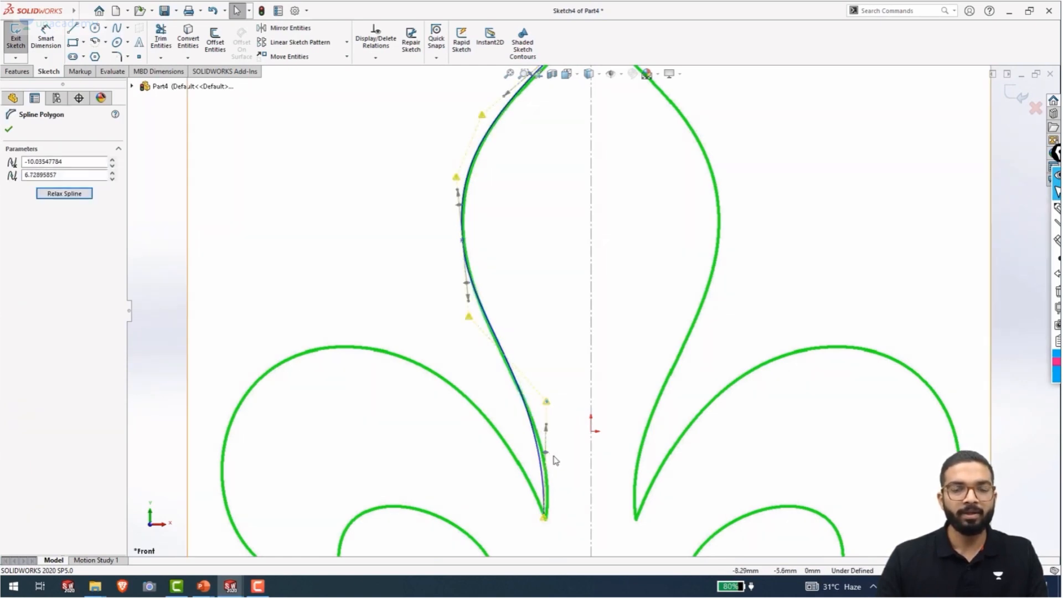
drag(552, 454, 553, 457)
scroll(586, 360, up, 4)
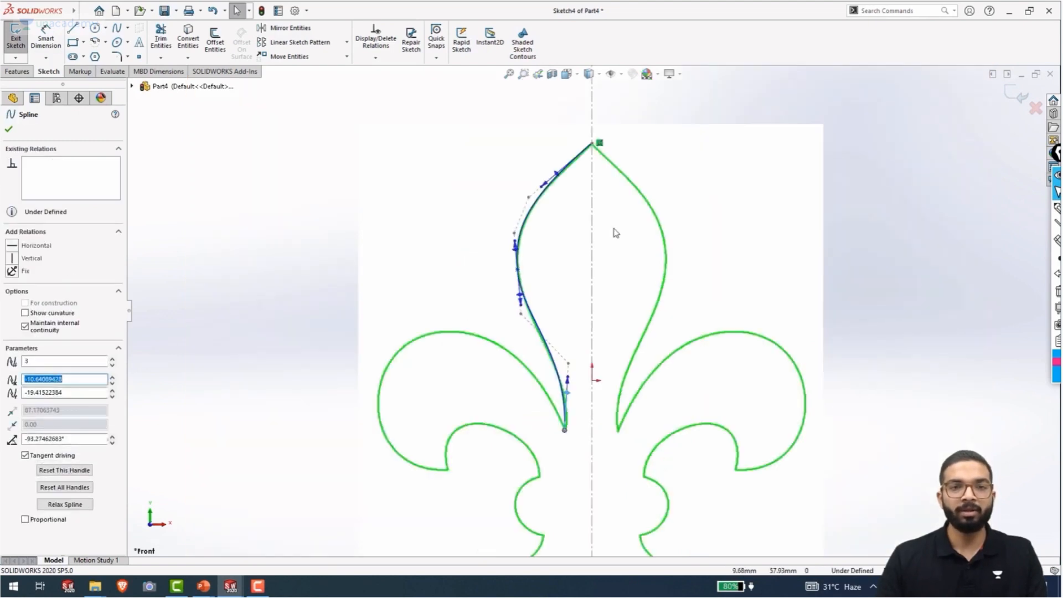
Adjust the tangent handle at the petal tip and move the spline's endpoint slightly down the centerline to a Y of about 91.73 mm
scroll(560, 195, down, 4)
drag(552, 174, 553, 175)
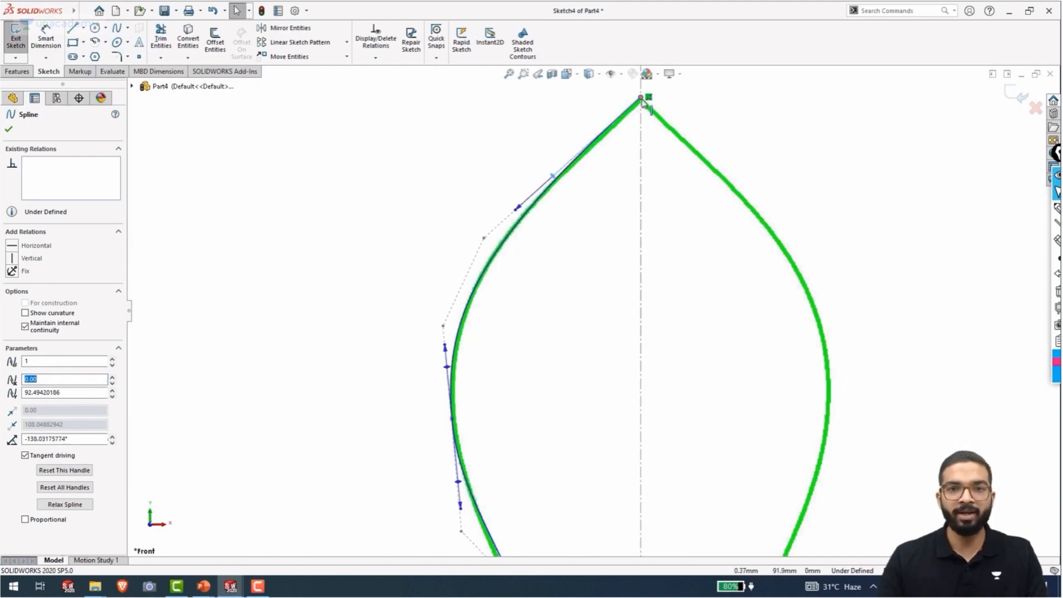
click(641, 98)
drag(640, 98, 641, 103)
scroll(607, 359, up, 3)
scroll(610, 363, up, 2)
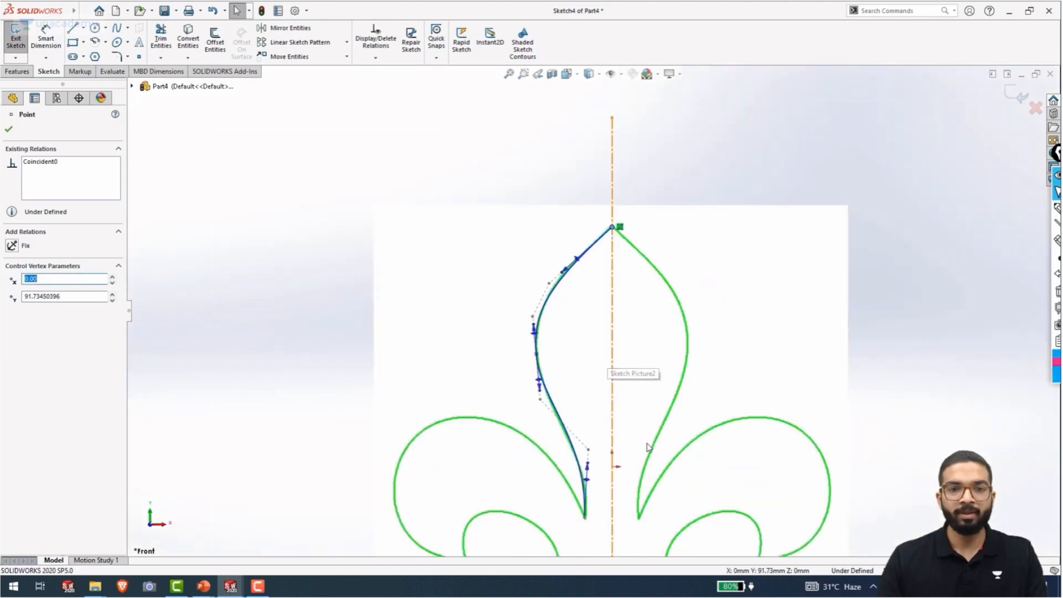
scroll(648, 446, up, 2)
ctrl+middle_drag(779, 374, 737, 282)
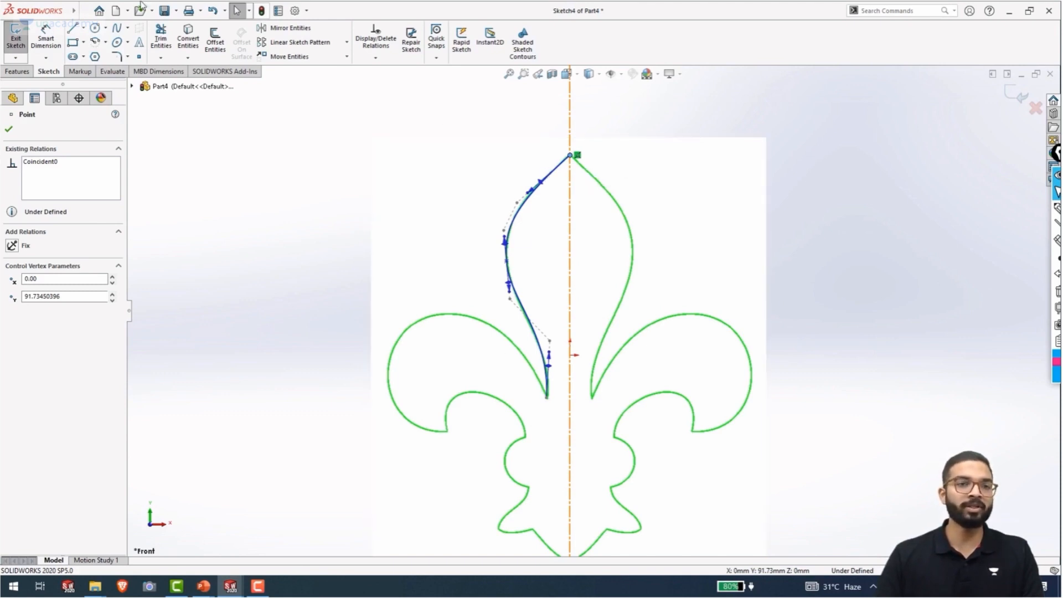
Draw a three-point spline from the petal's lower left cusp over the crest of the left lobe to the lobe's lower tip
click(116, 31)
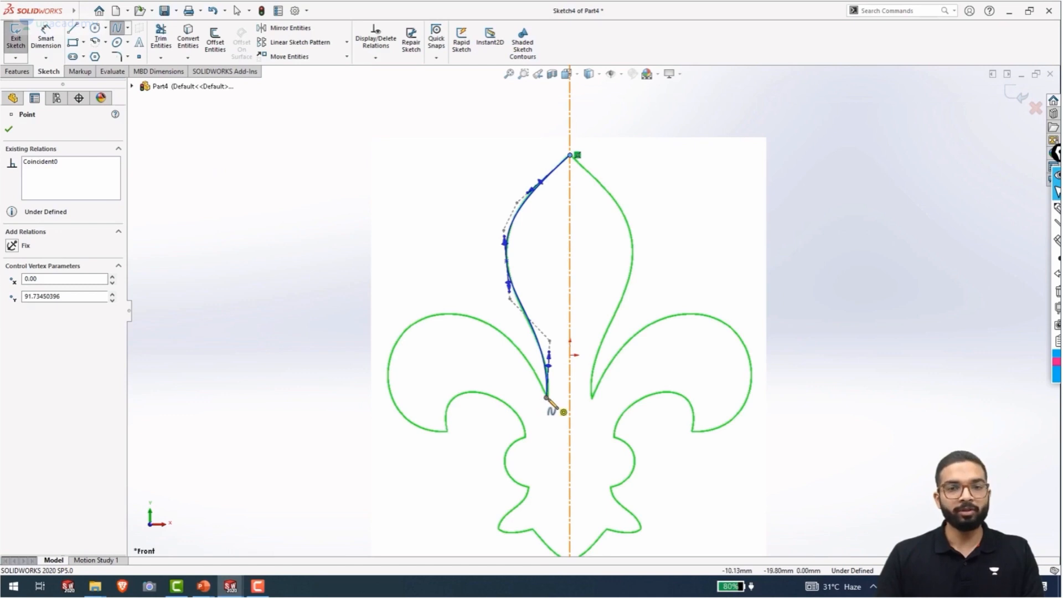
click(547, 395)
click(441, 313)
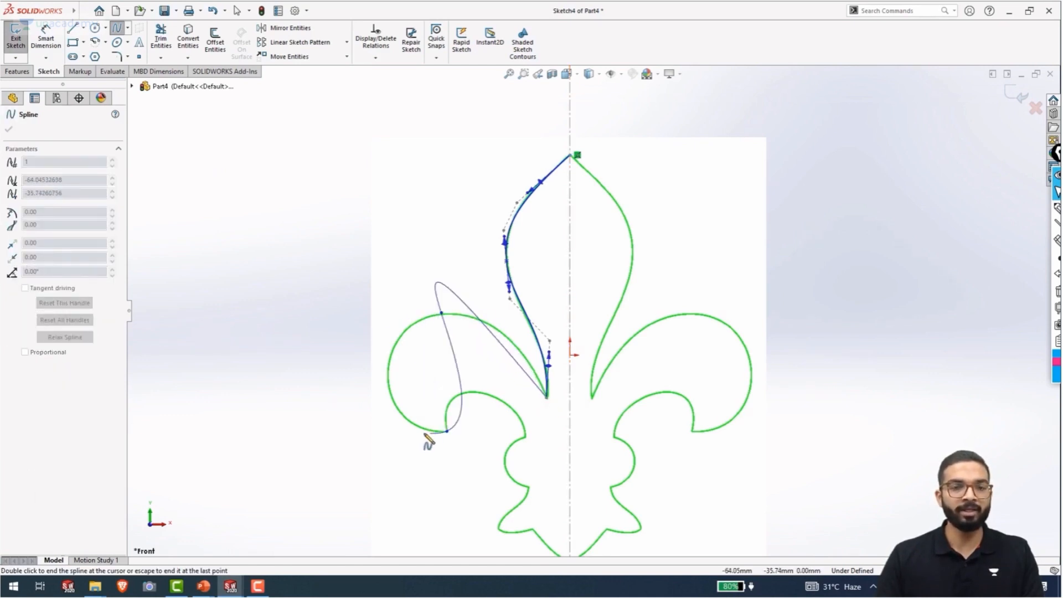
click(446, 431)
key(Escape)
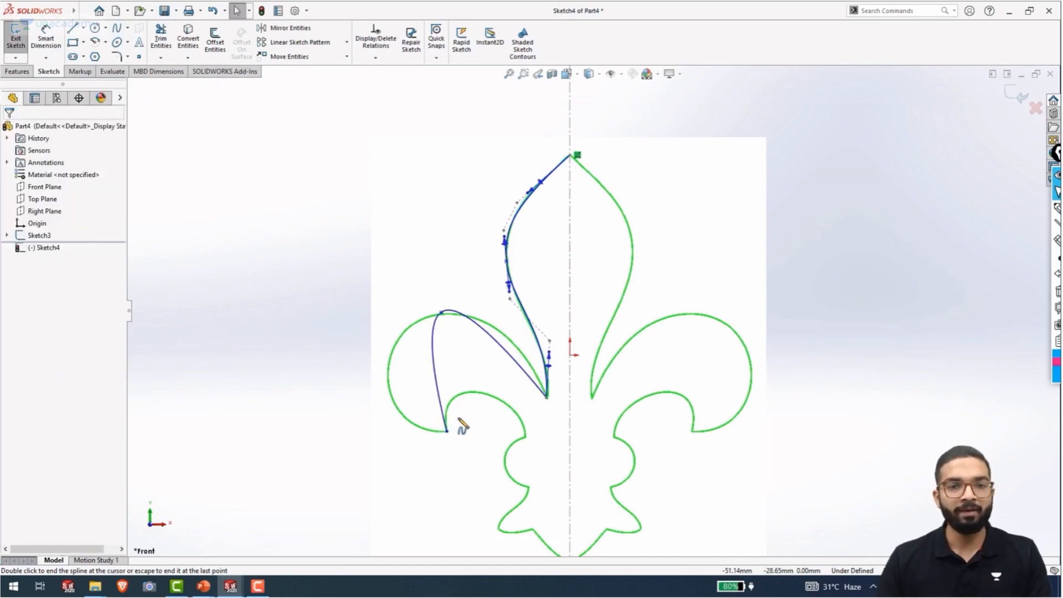
Display the lobe spline's control polygon and pull its vertices and middle handle outward until the curve wraps around the lobe's lower left side
right_click(464, 318)
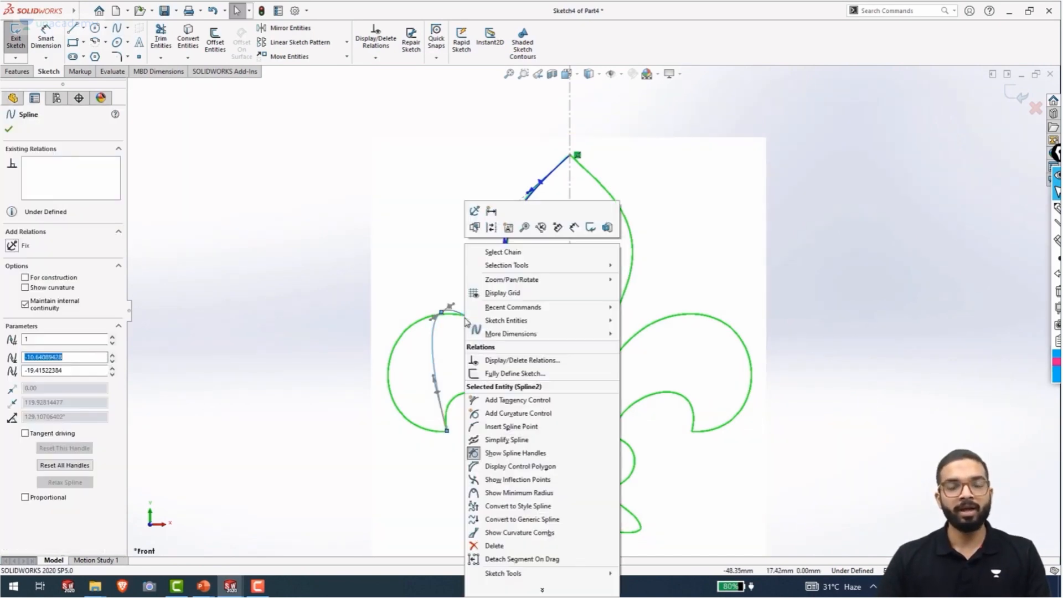
click(527, 470)
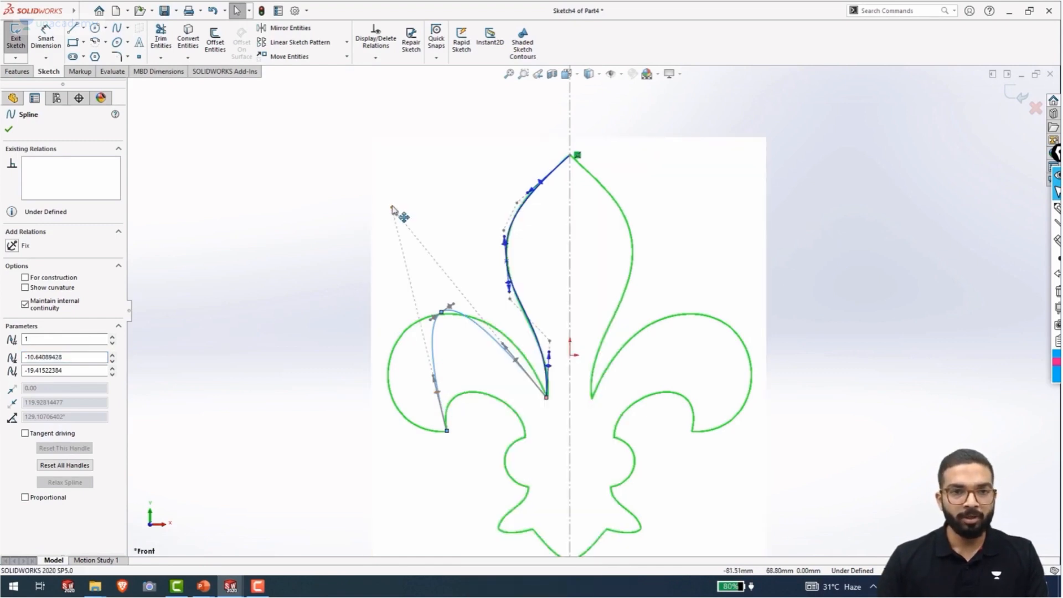
drag(392, 208, 351, 244)
drag(343, 229, 376, 272)
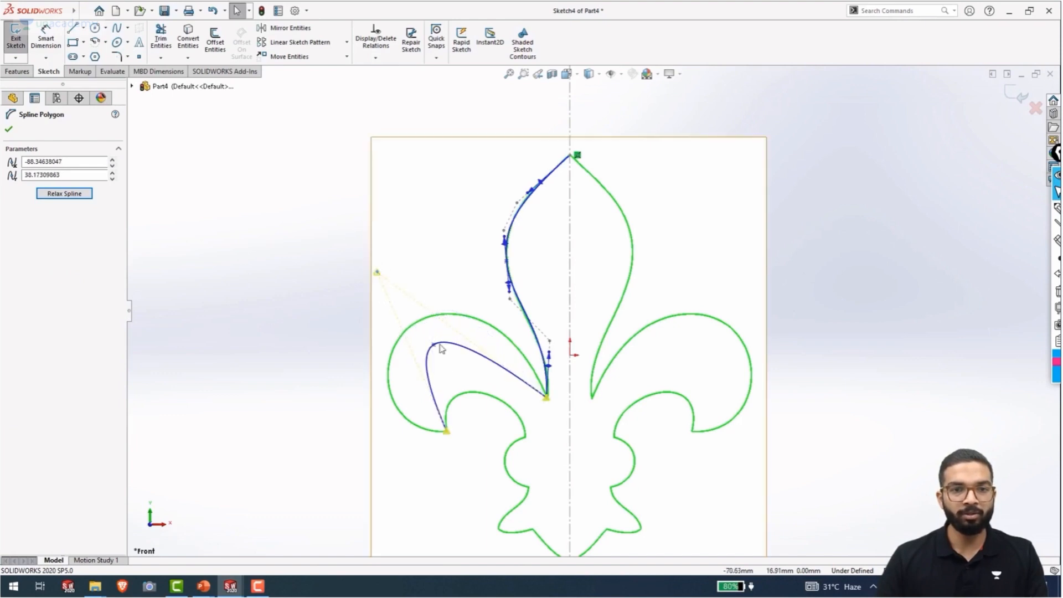
click(490, 368)
mouse_move(419, 344)
mouse_down()
mouse_move(406, 338)
mouse_move(408, 350)
mouse_up()
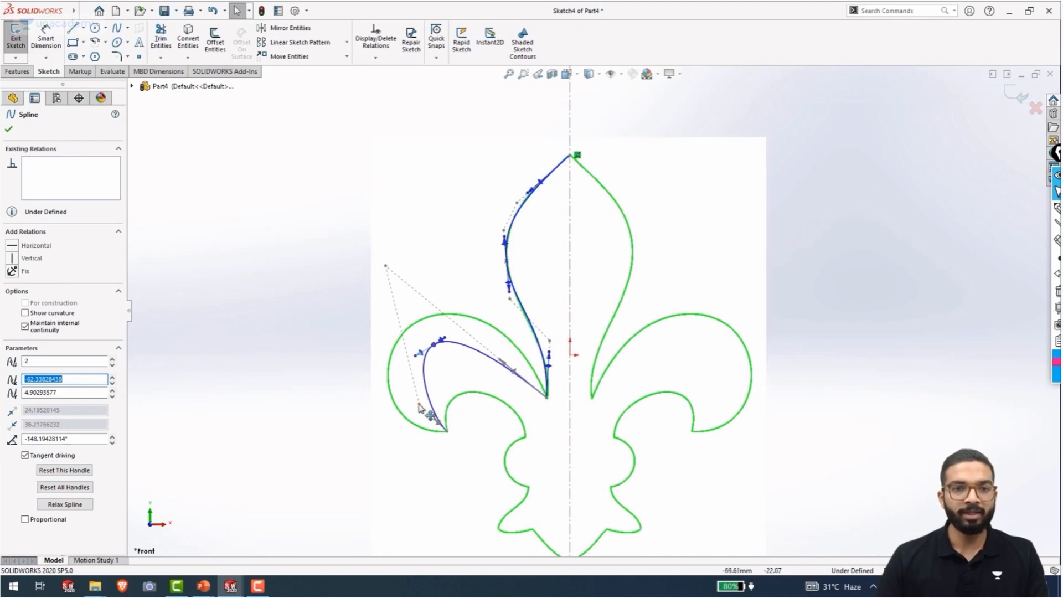
drag(419, 403, 344, 428)
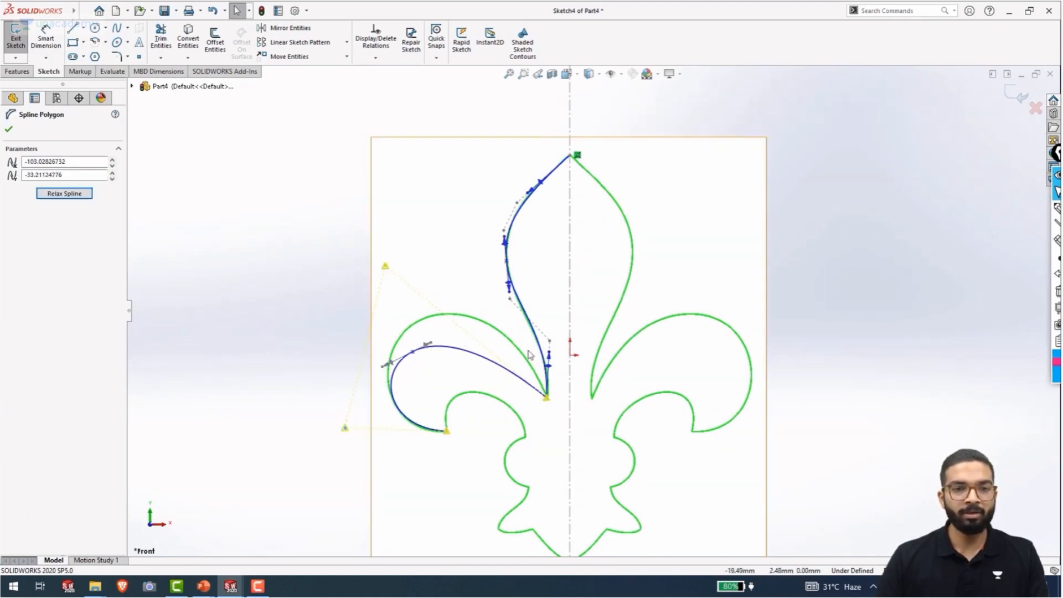
Raise the lobe spline with its upper polygon vertex, push the lower left vertex outward, and place the endpoint near the lobe's lower tip
click(495, 368)
scroll(495, 374, down, 2)
scroll(468, 357, down, 2)
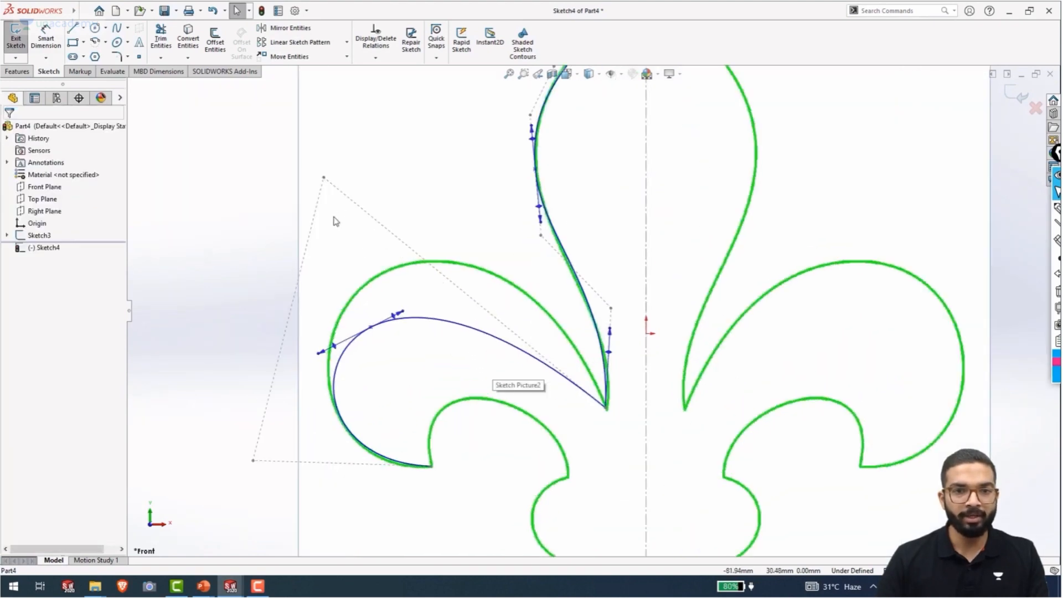
drag(325, 178, 448, 150)
mouse_move(421, 322)
mouse_down()
mouse_move(389, 295)
mouse_move(424, 320)
mouse_up()
drag(253, 459, 194, 436)
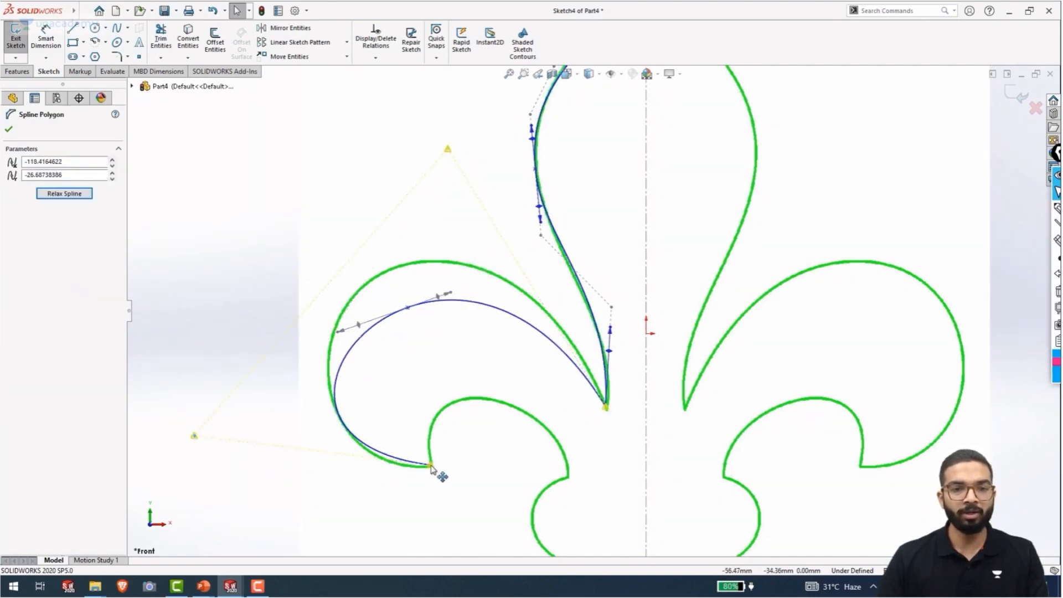
drag(430, 465, 425, 466)
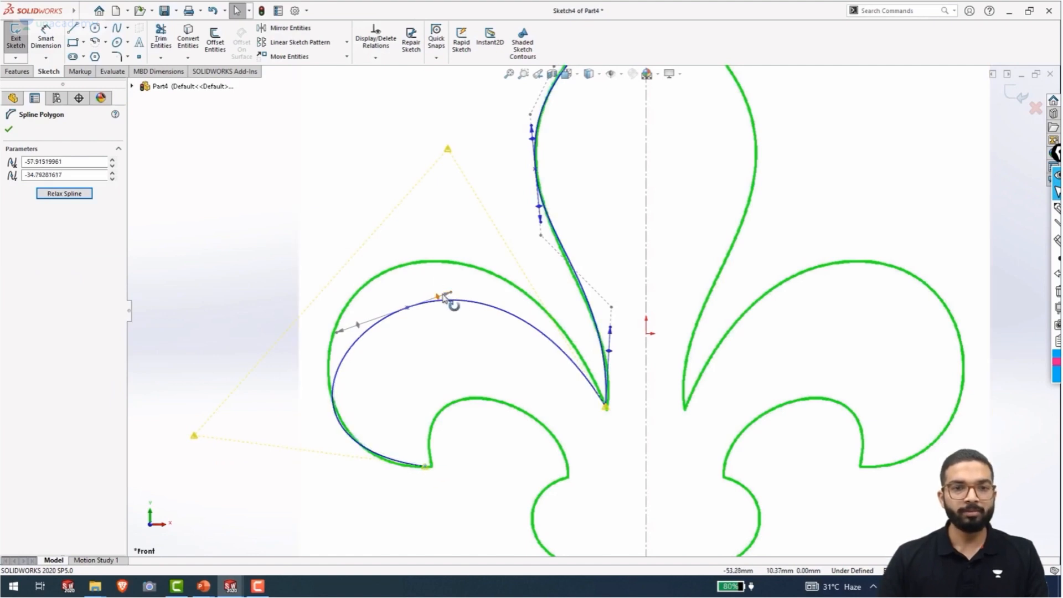
Steepen the lobe spline's middle handle, raise its upper polygon vertex, and rotate the handle at the petal cusp to about 115°
mouse_move(437, 296)
mouse_down()
mouse_move(434, 275)
mouse_move(447, 282)
mouse_up()
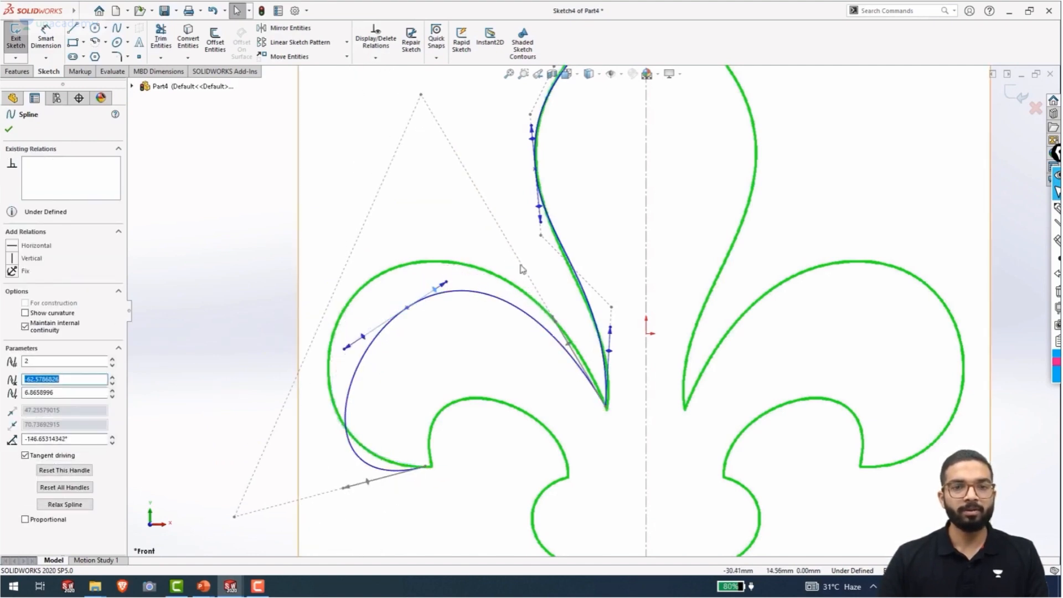
drag(427, 94, 467, 165)
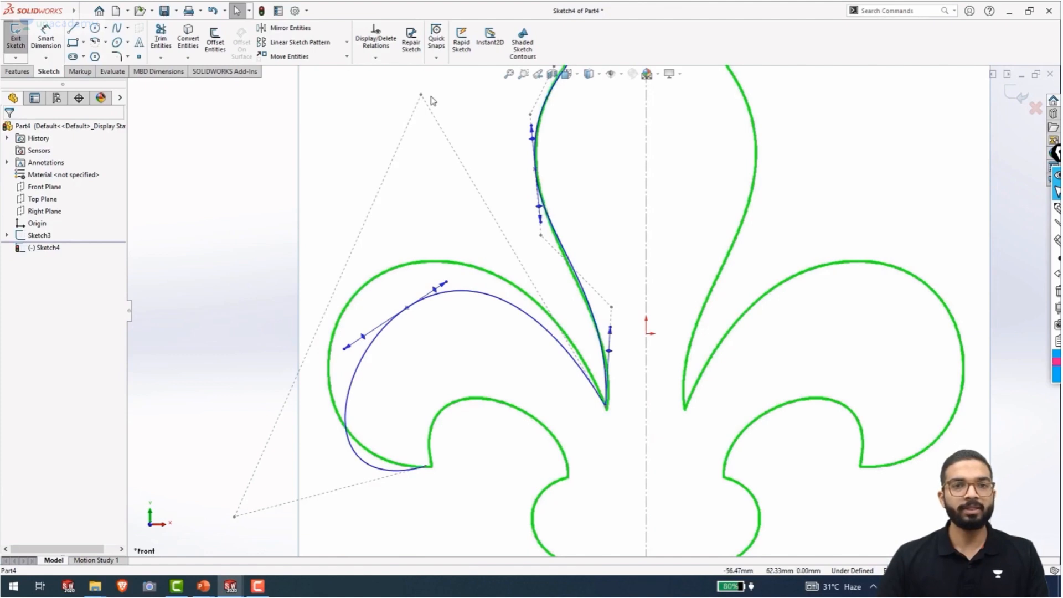
drag(420, 95, 401, 39)
click(587, 371)
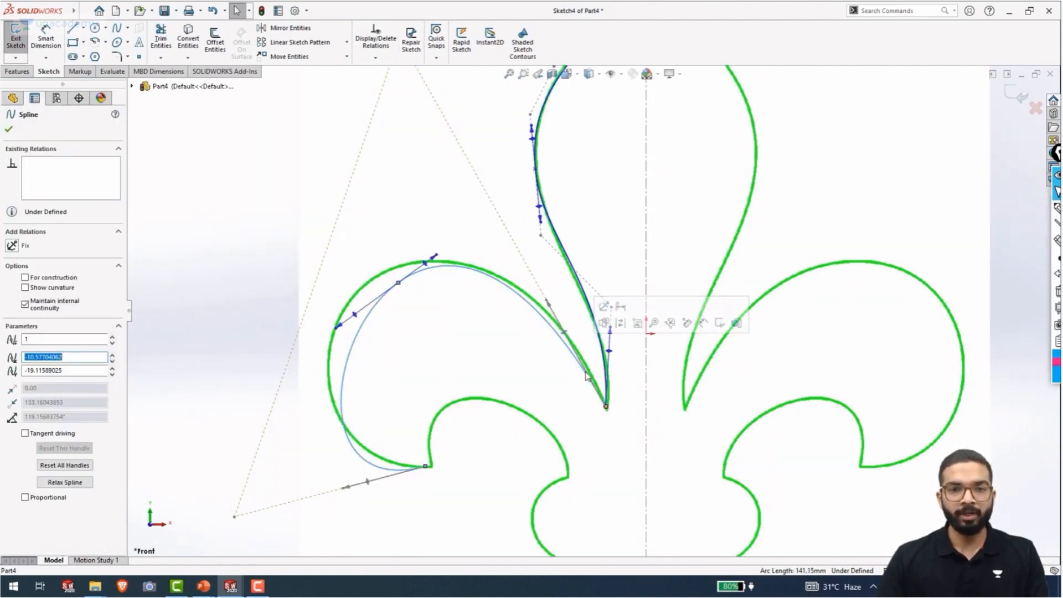
drag(563, 335, 570, 330)
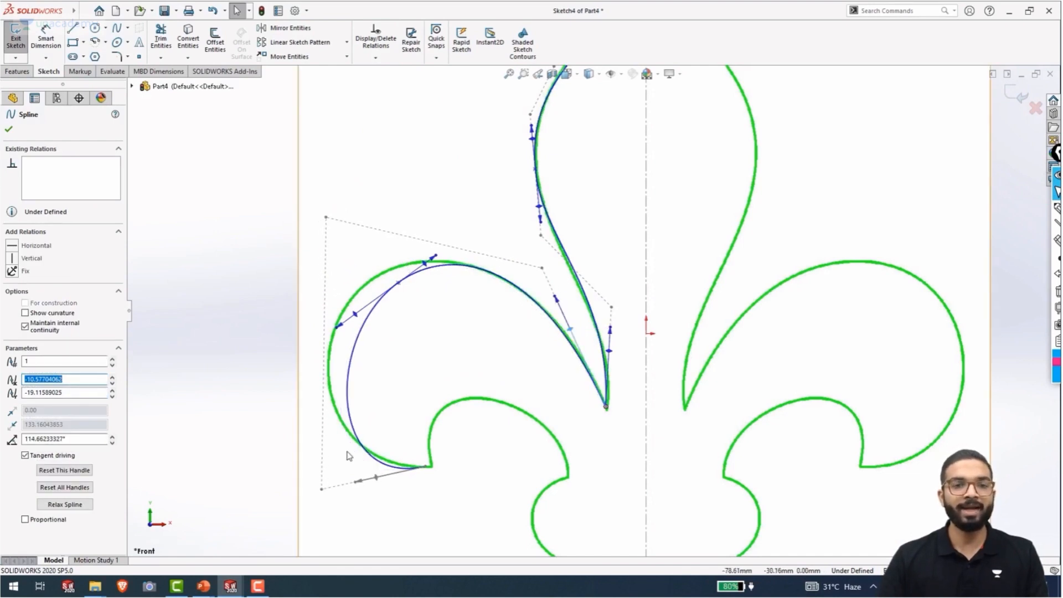
Finish fitting the lobe spline by turning its lower end handle nearly horizontal and shifting the polygon vertices around the lobe's crest outward
drag(354, 313, 335, 325)
drag(366, 467, 367, 468)
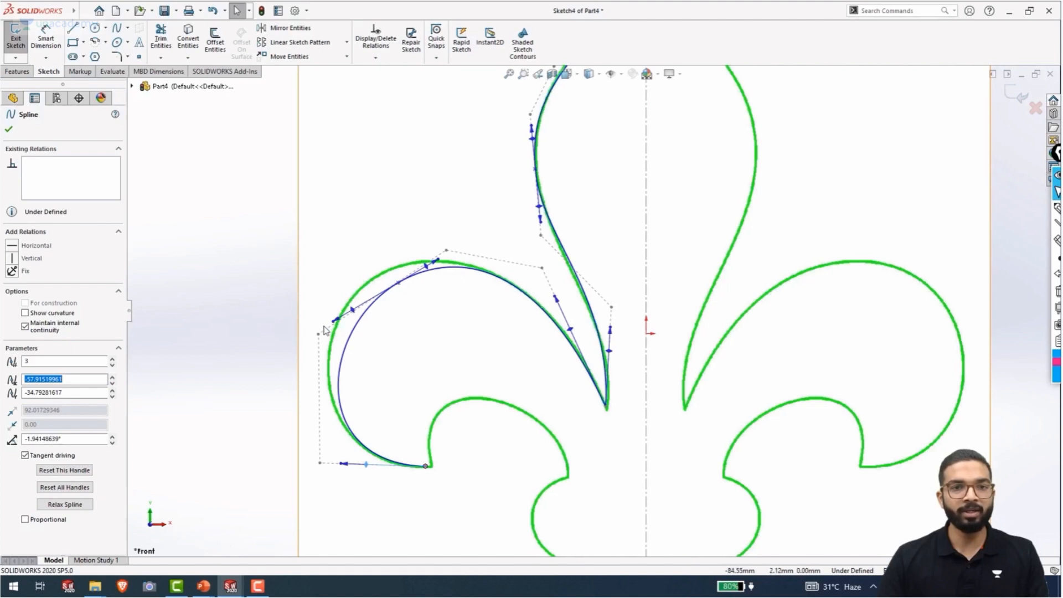
drag(319, 335, 299, 314)
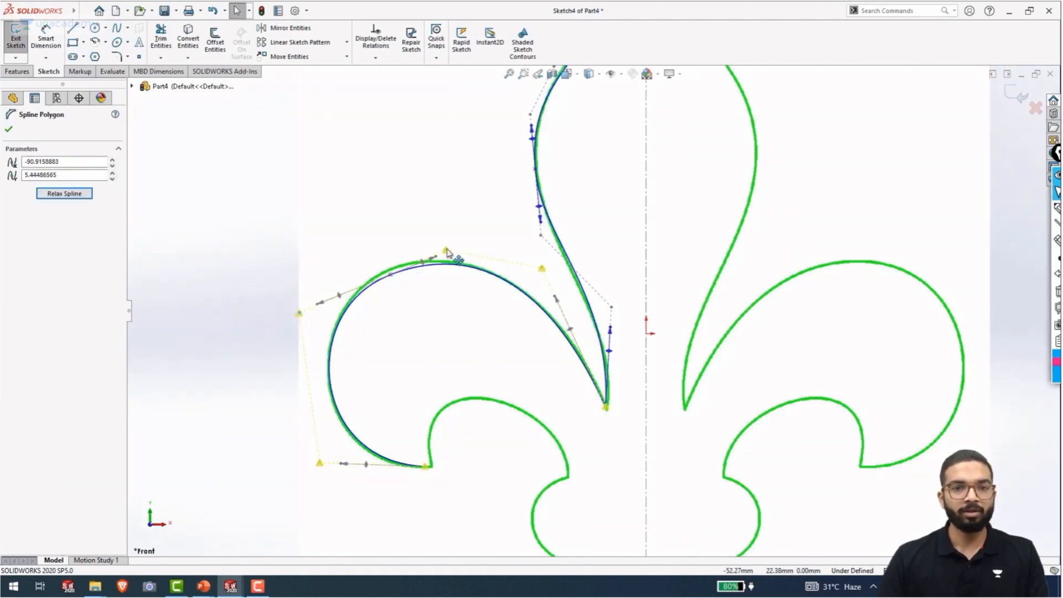
mouse_move(446, 251)
mouse_down()
mouse_move(445, 240)
mouse_move(443, 248)
mouse_up()
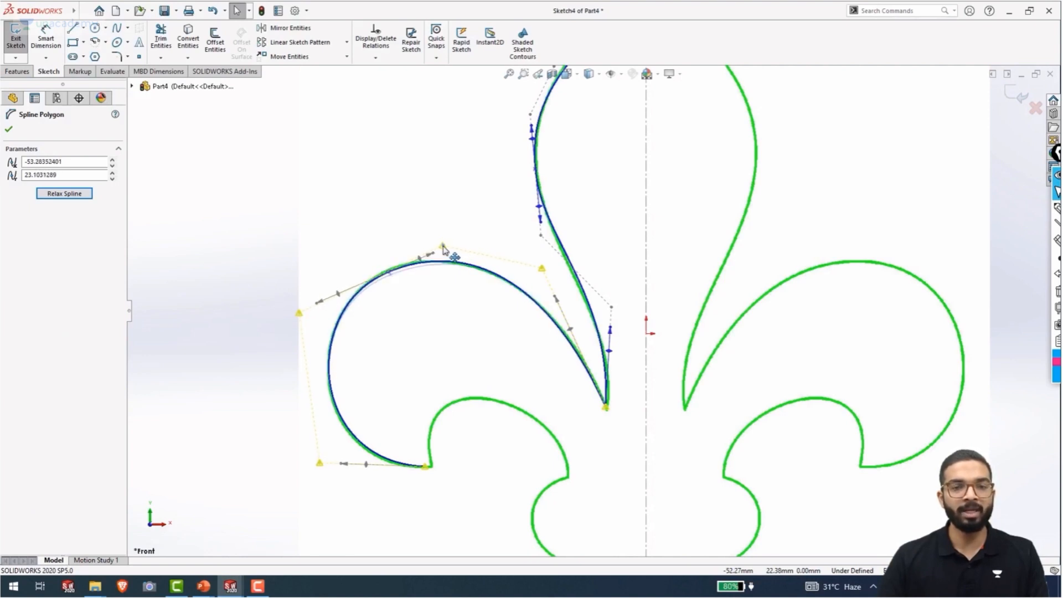
click(498, 373)
scroll(498, 372, up, 2)
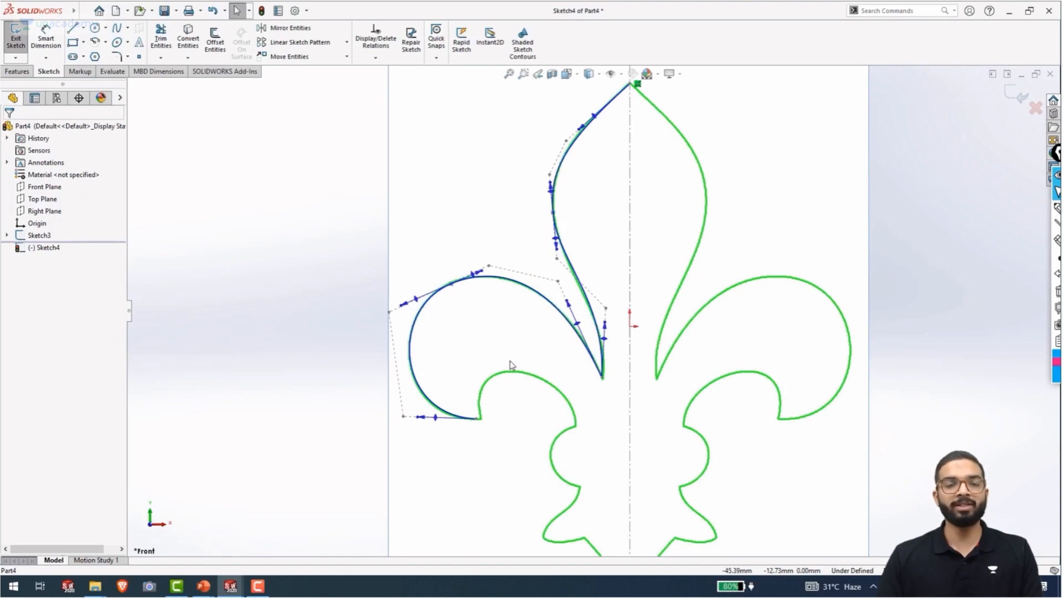
Rotate the lobe spline's lower end handle to about 1.1° so the curve follows the picture's lower left edge
scroll(476, 399, down, 5)
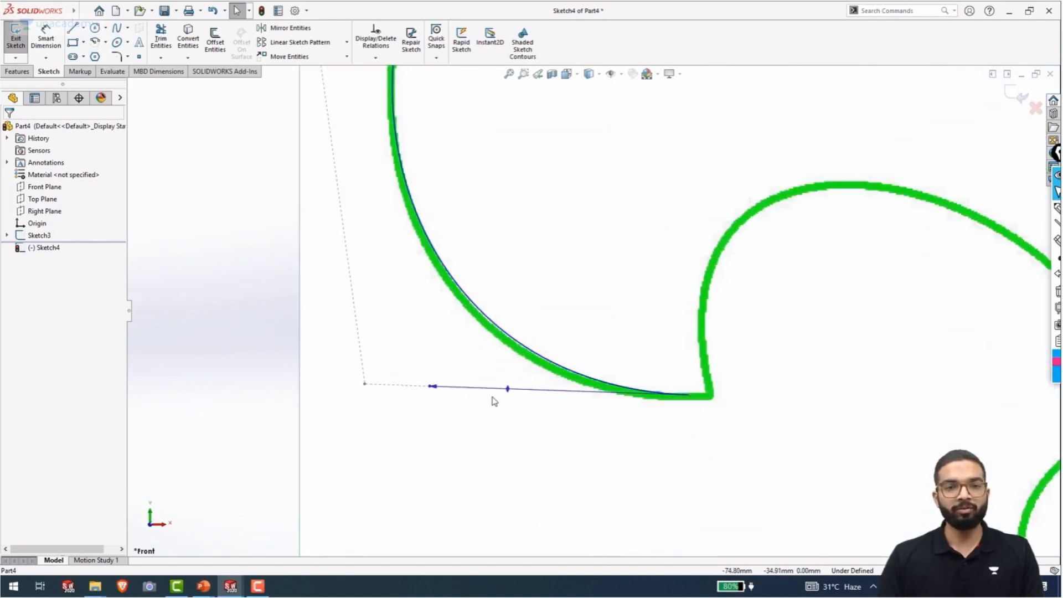
drag(506, 394, 505, 399)
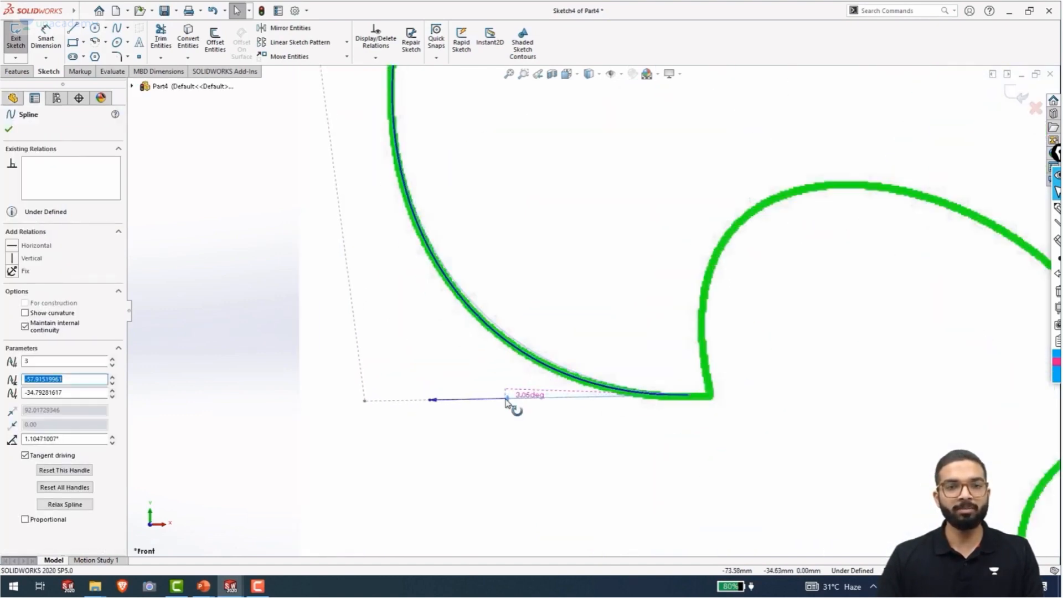
scroll(506, 399, up, 5)
scroll(645, 188, down, 5)
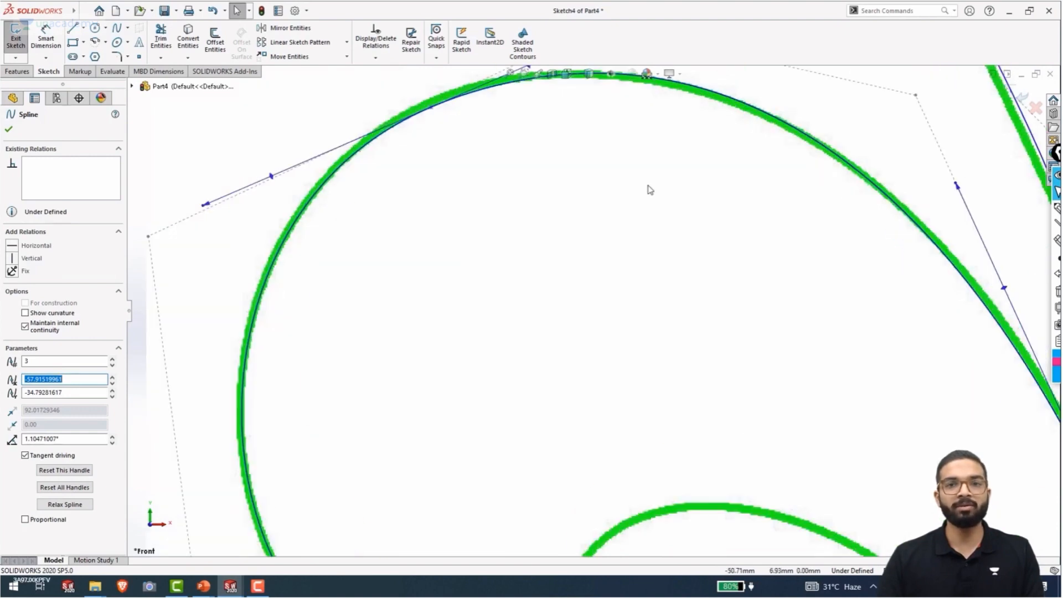
Nudge the lobe spline's middle handle and the polygon vertex above its crest to follow the traced outline more closely
scroll(519, 180, up, 3)
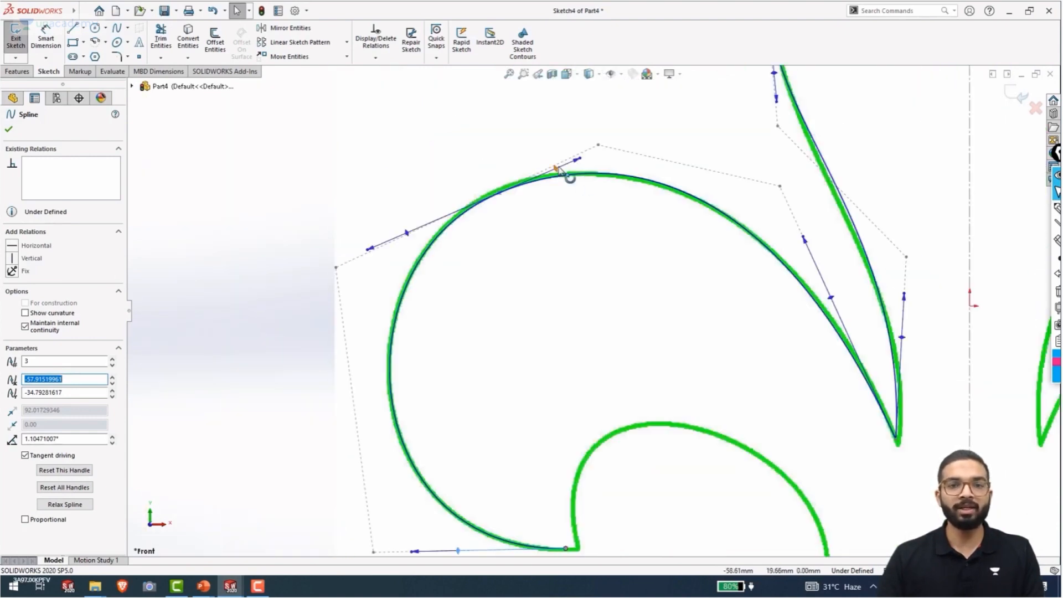
drag(560, 171, 554, 172)
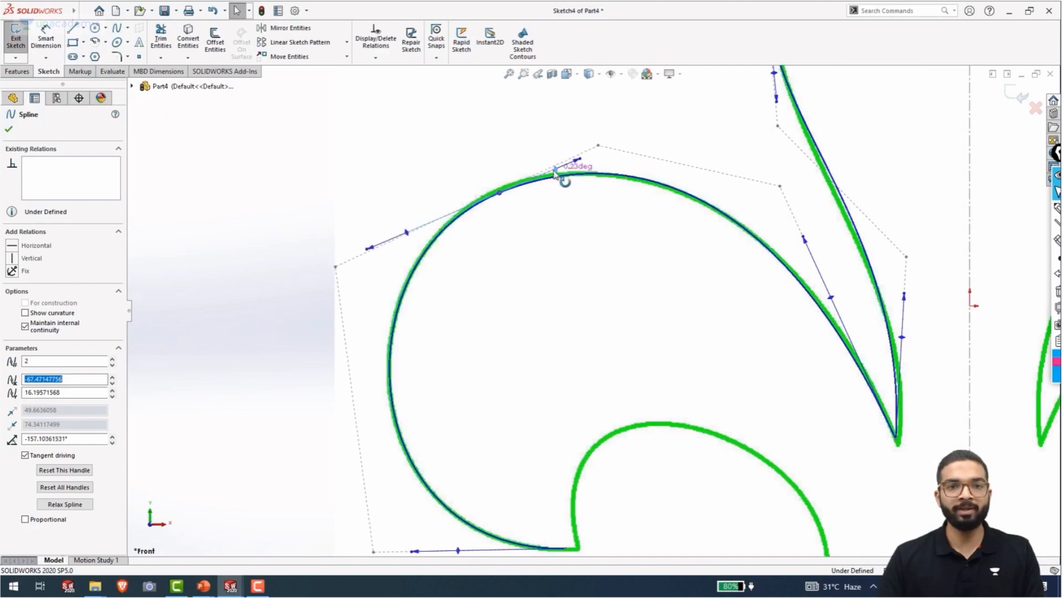
click(595, 145)
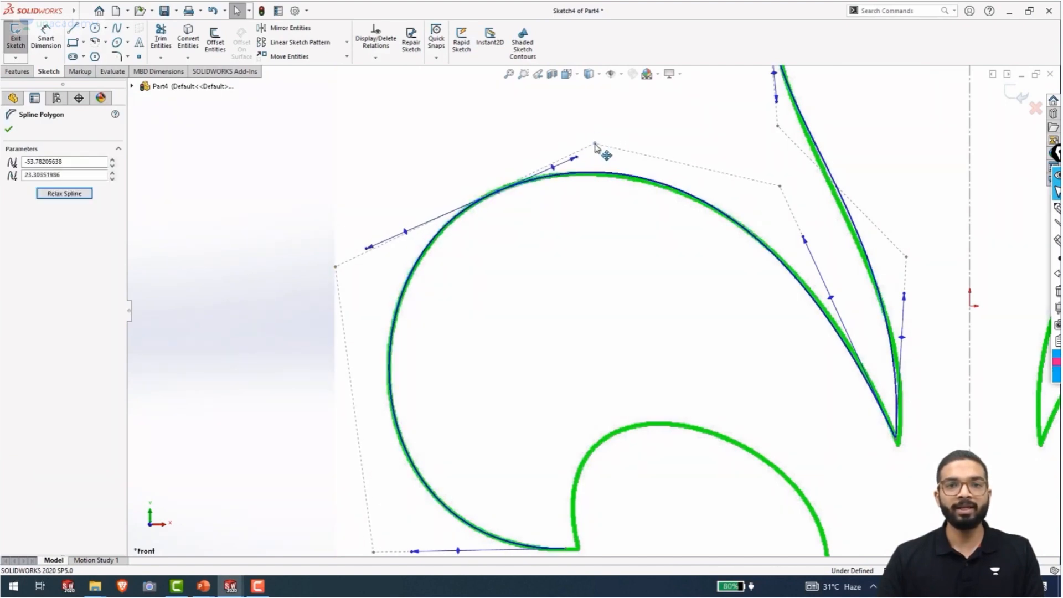
drag(595, 145, 594, 146)
scroll(652, 324, up, 4)
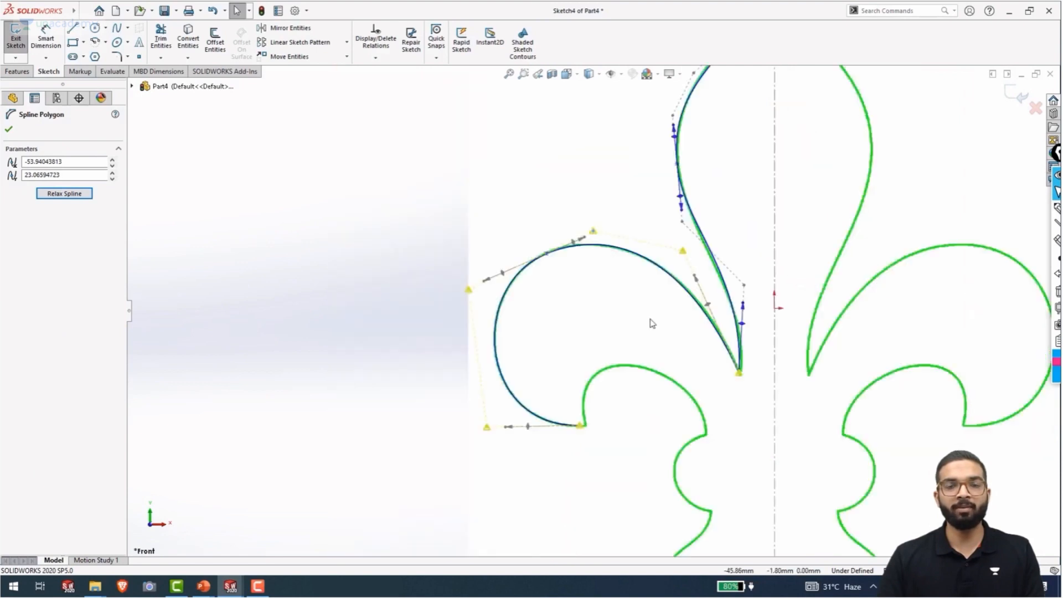
scroll(652, 323, up, 3)
click(451, 310)
scroll(612, 351, down, 2)
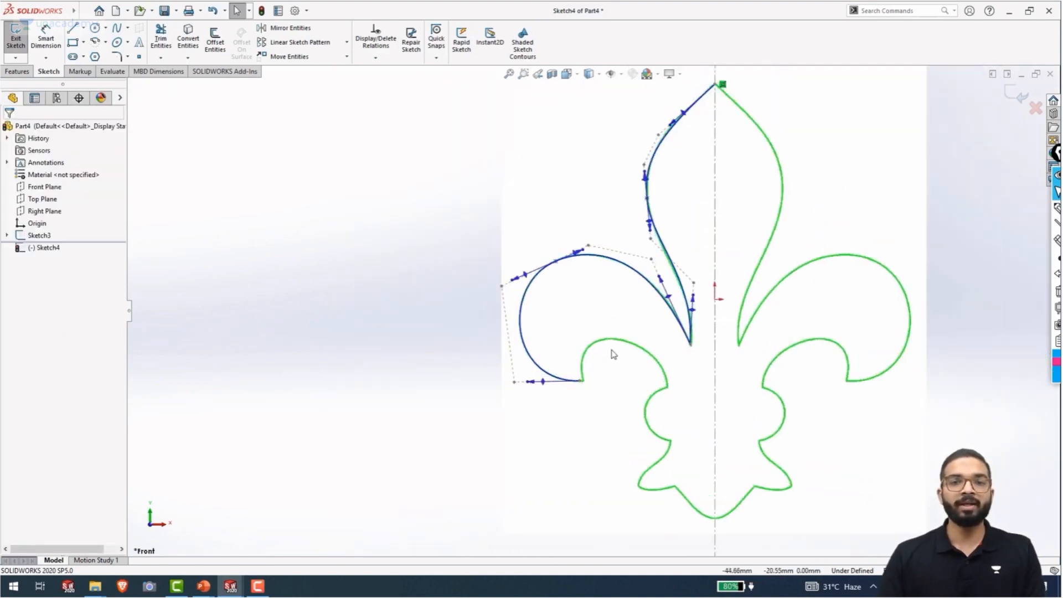
Draw a three-point spline from the lobe spline's lower end over the inner curl's crest to the cusp above the round bulge
scroll(686, 385, down, 3)
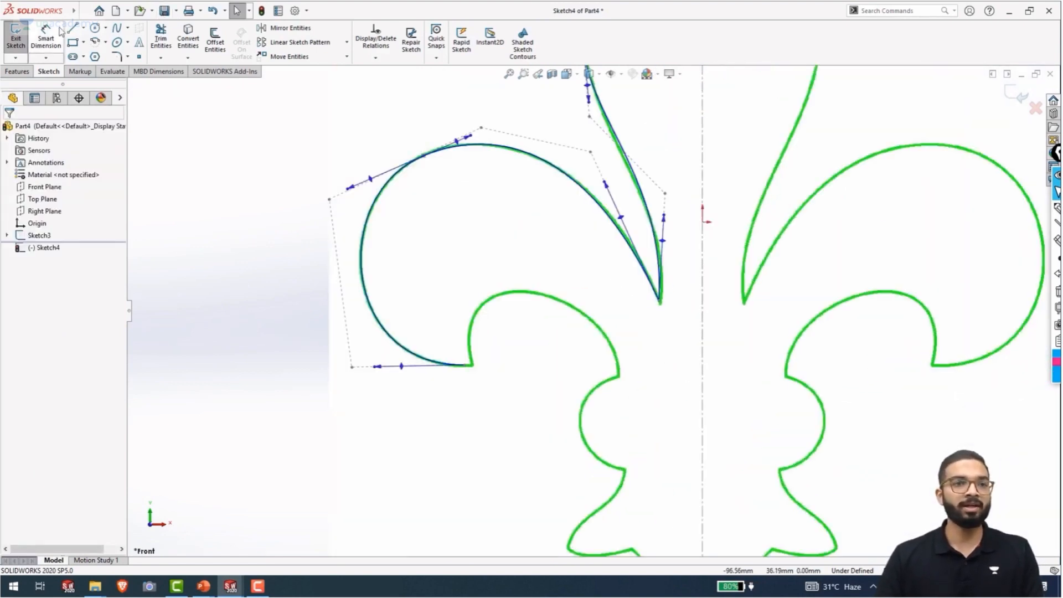
click(115, 31)
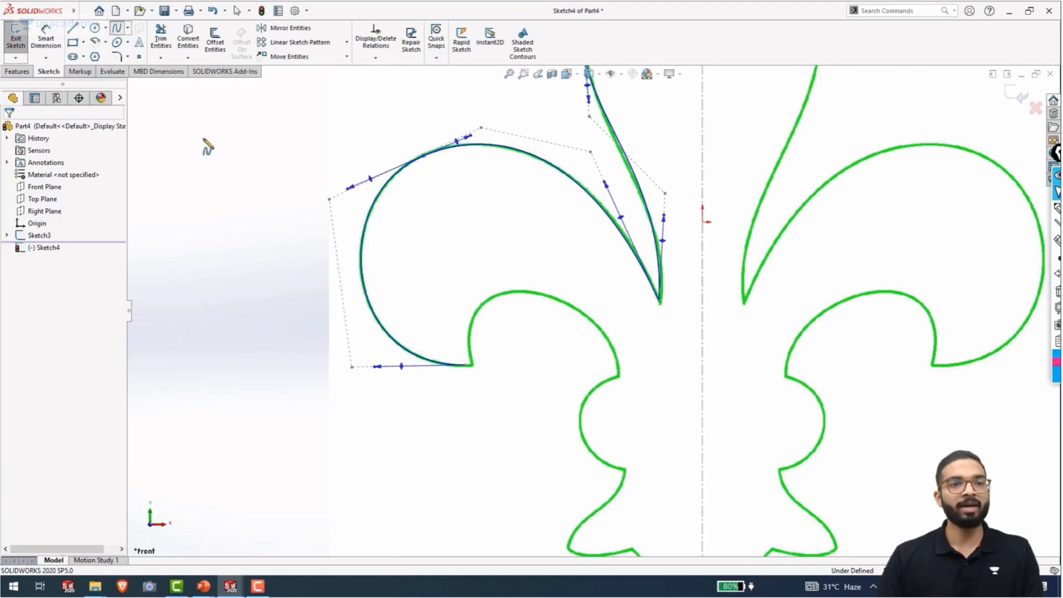
click(465, 365)
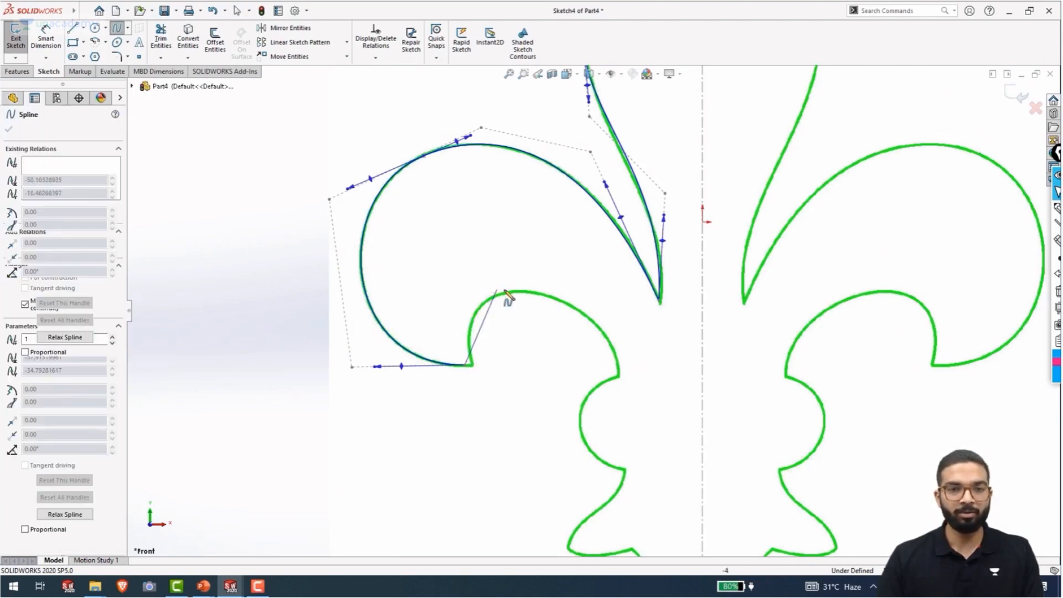
click(539, 294)
click(619, 376)
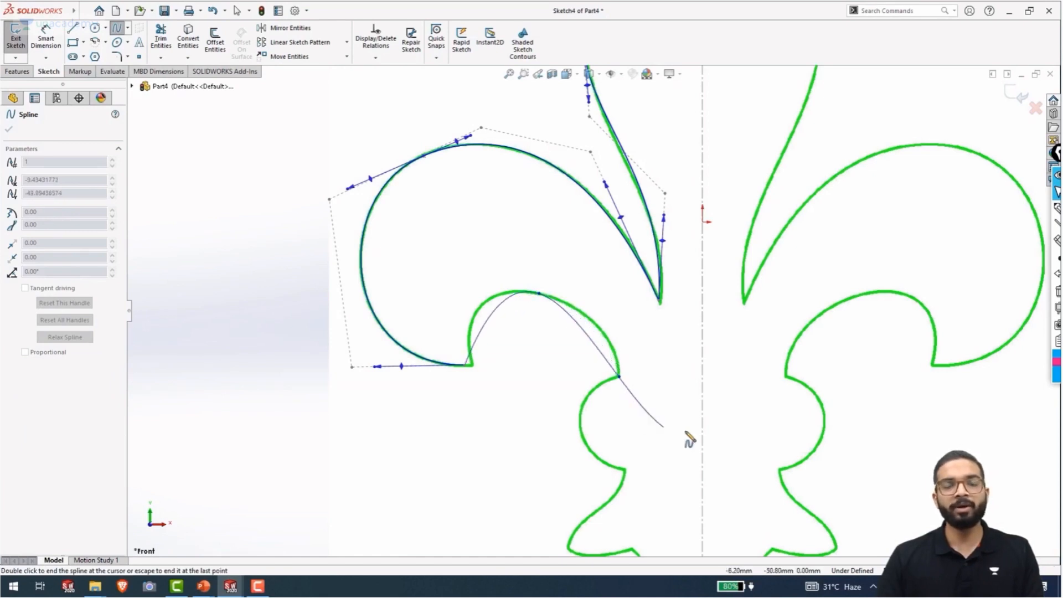
key(Escape)
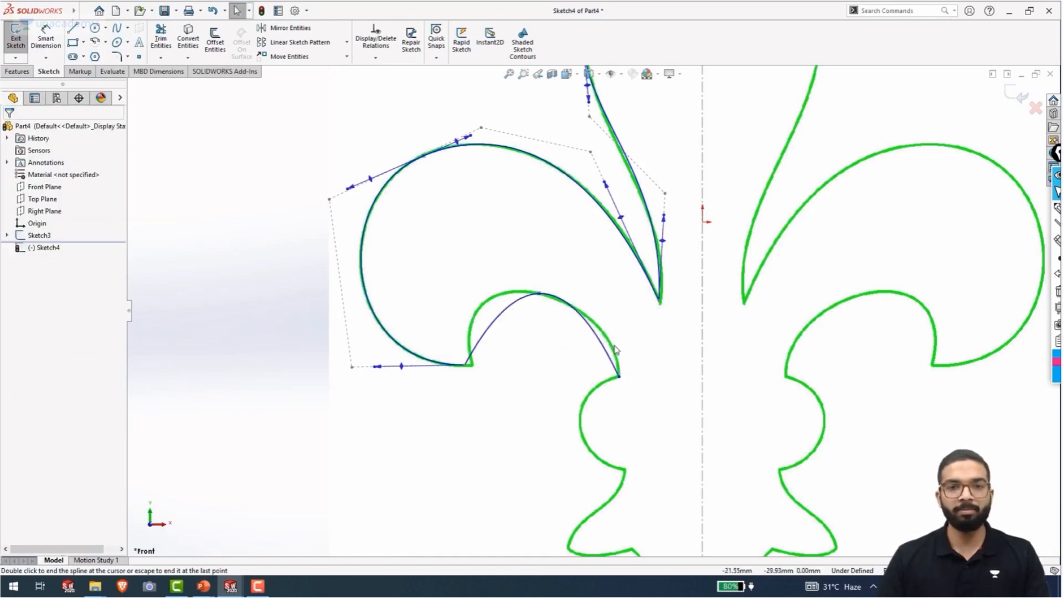
Move the shared spline endpoint onto the lobe's lower tip and pull the lobe's lower left polygon vertex outward to refit it
click(468, 366)
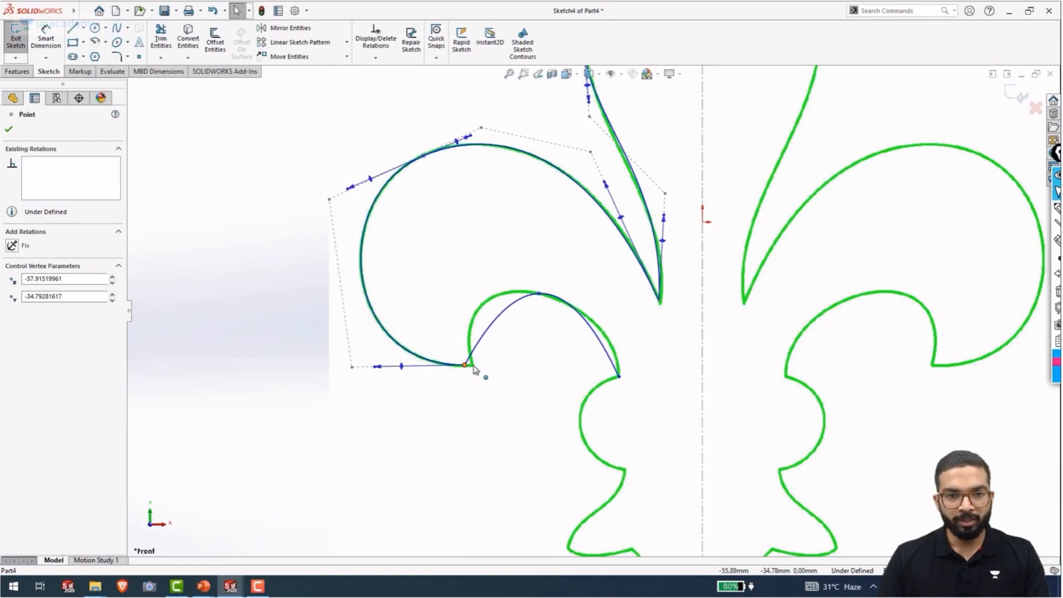
drag(473, 366, 473, 366)
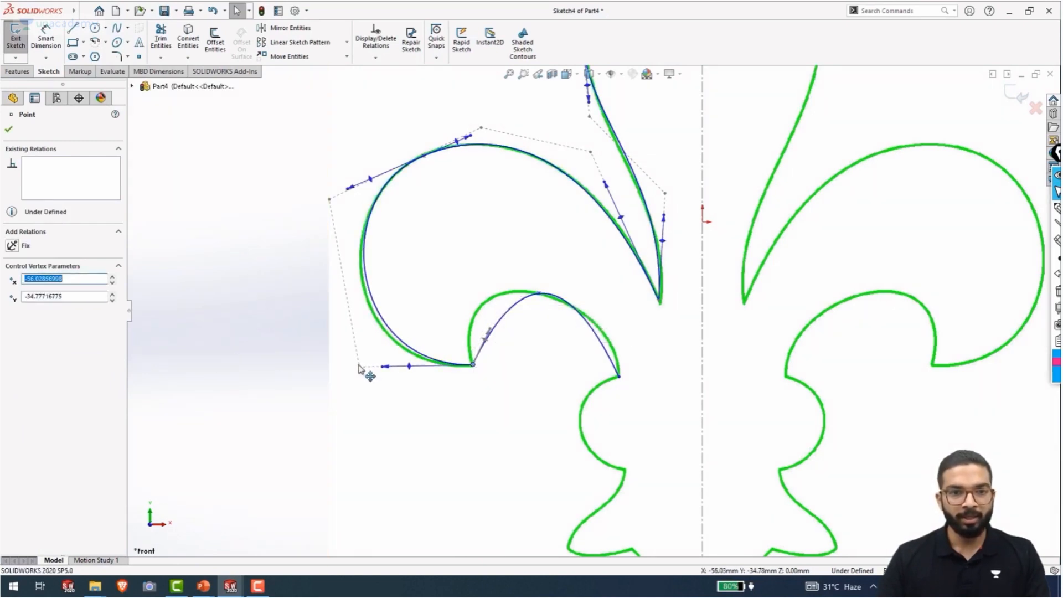
drag(358, 366, 349, 368)
click(490, 460)
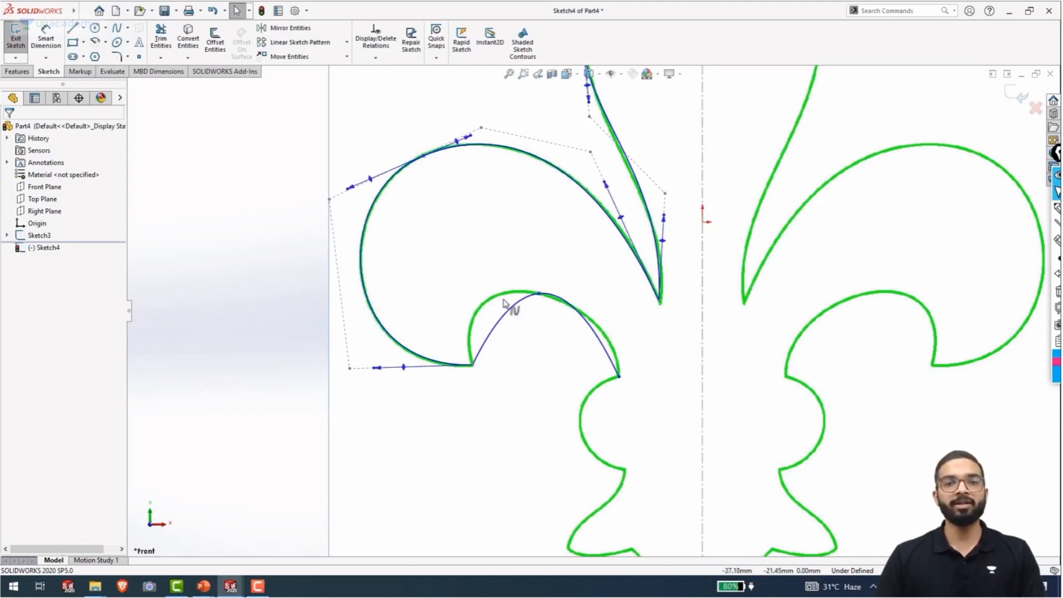
Display the inner curl spline's control polygon and reshape the curve with its middle handle and upper left polygon vertex
click(540, 294)
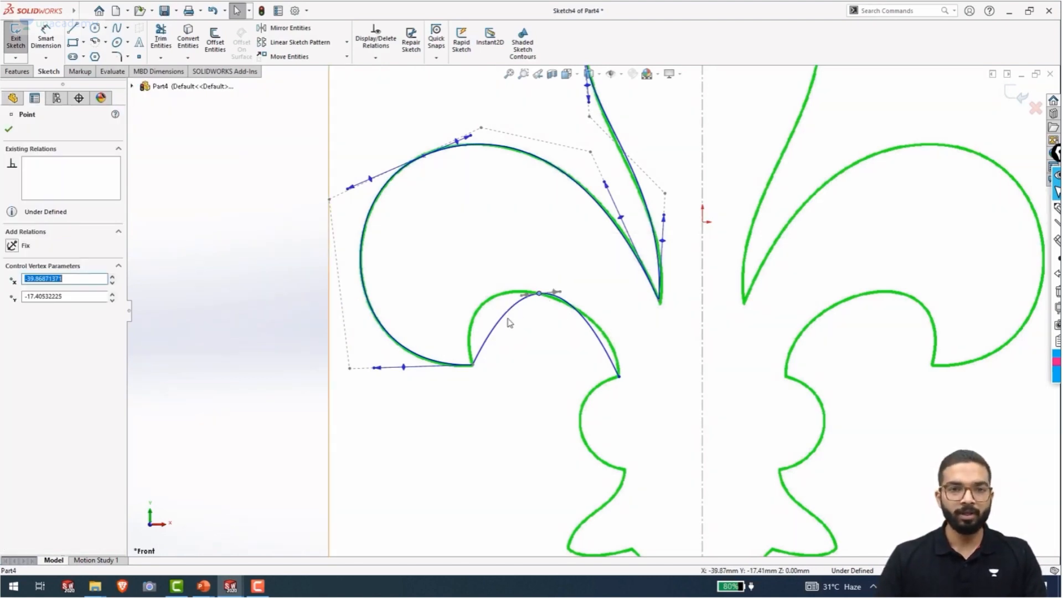
click(505, 318)
right_click(506, 317)
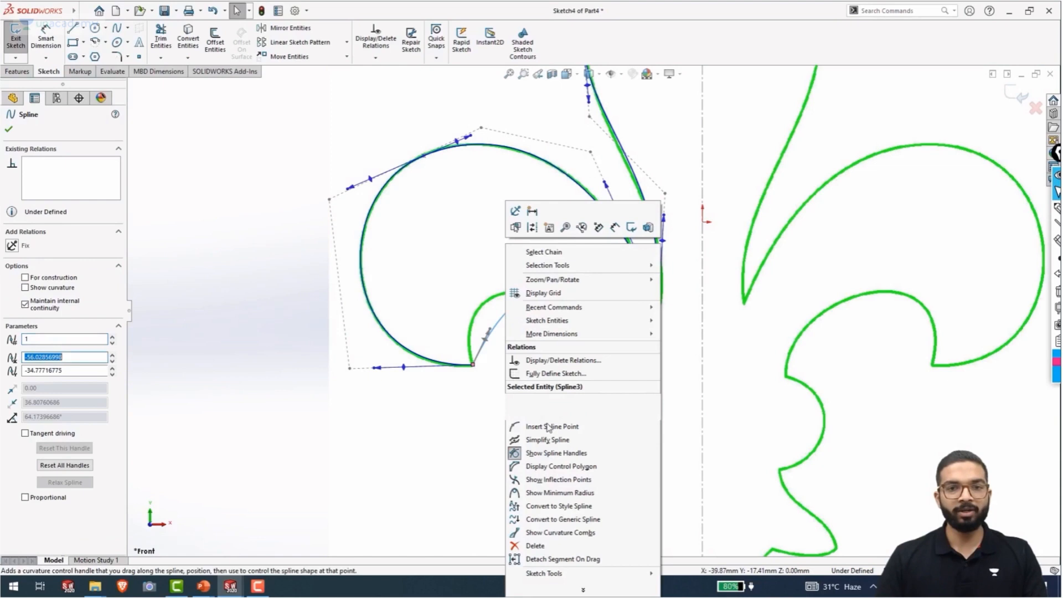
click(544, 470)
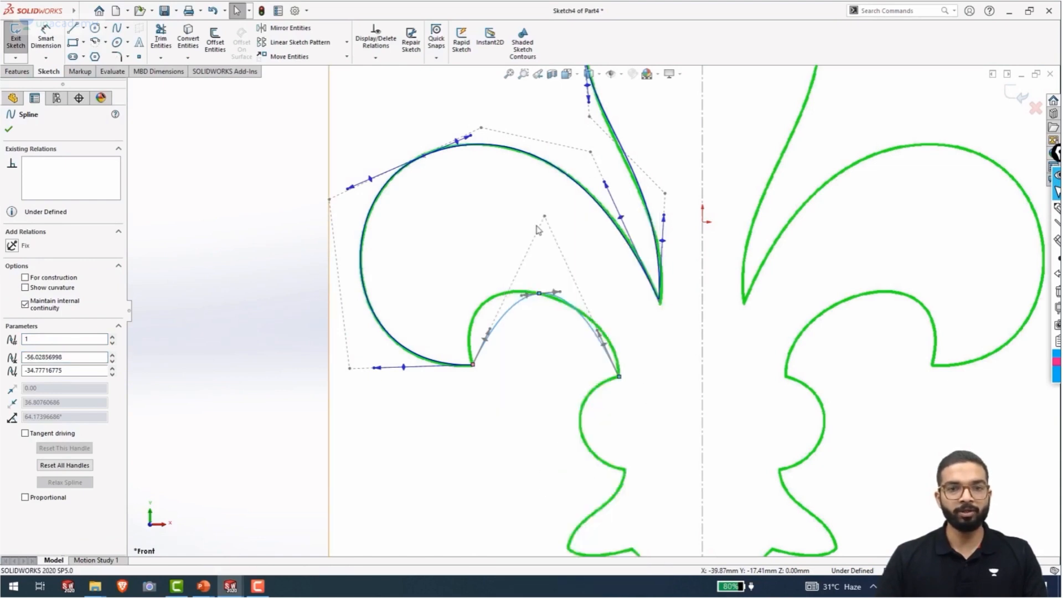
click(522, 298)
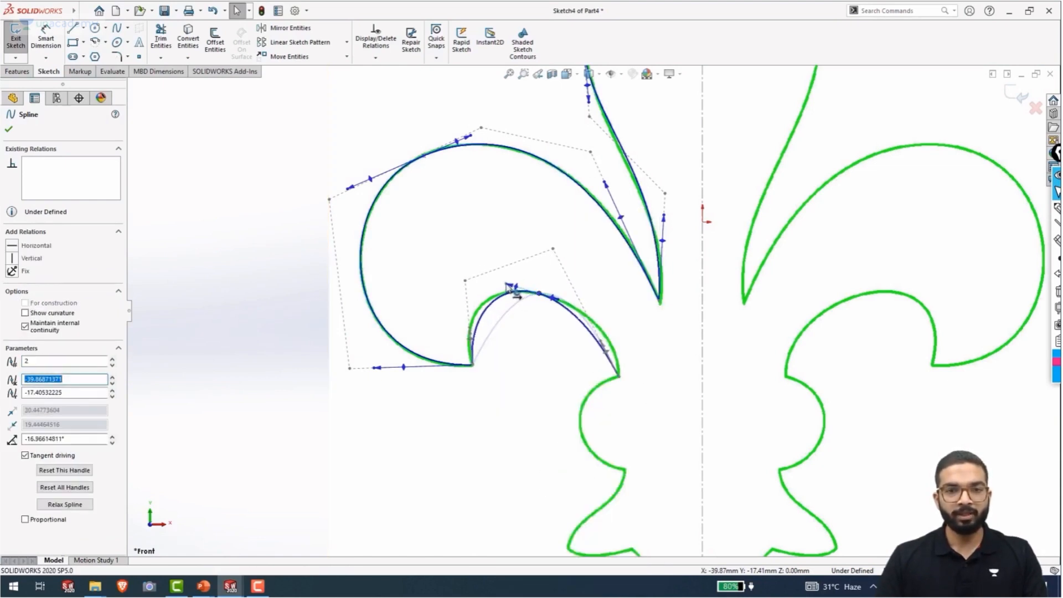
drag(554, 300, 614, 293)
drag(451, 233, 448, 247)
Turn the curl spline's right end handle upright and its left one to about 105°, and push the right crest's polygon vertex outward
scroll(611, 375, down, 3)
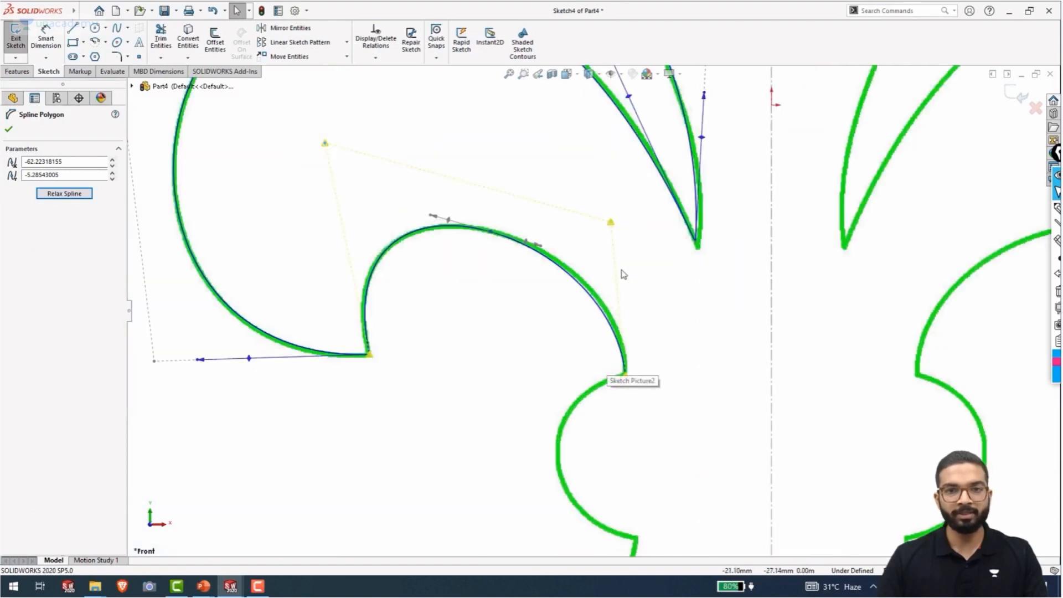
click(623, 349)
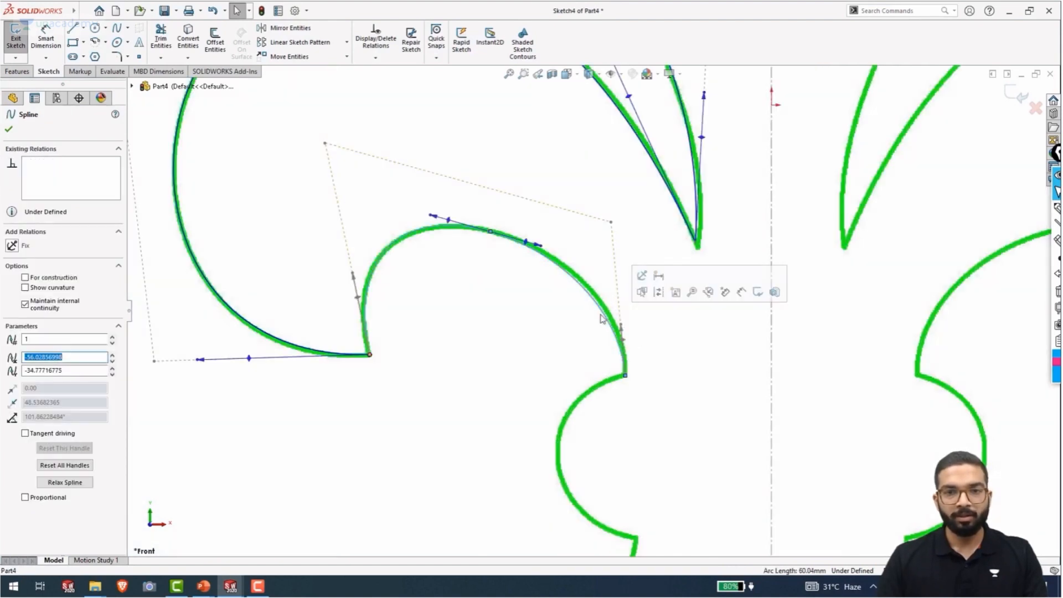
drag(627, 346, 626, 340)
drag(366, 304, 354, 296)
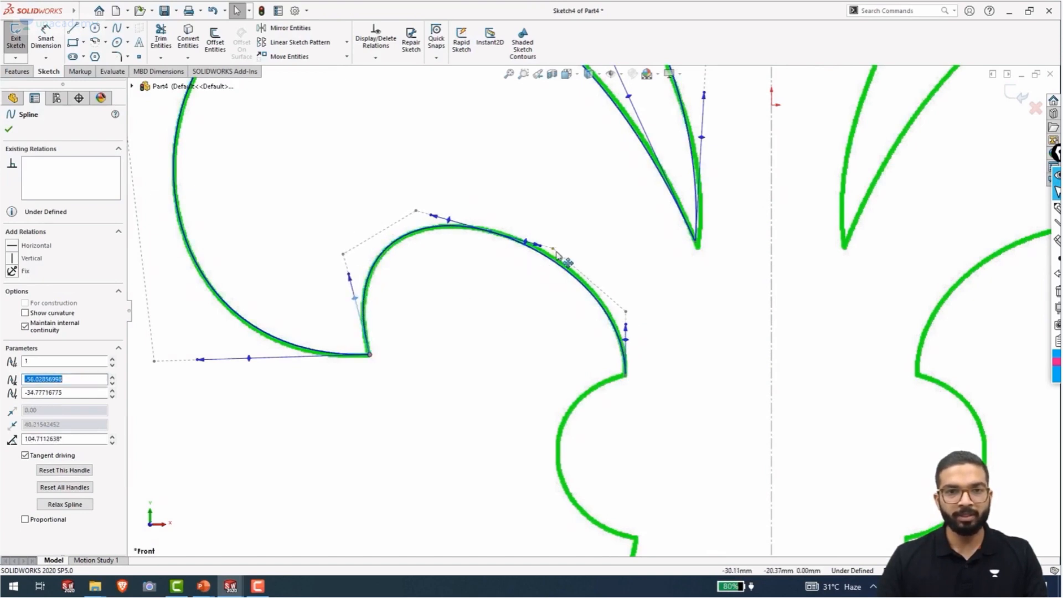
drag(557, 249, 561, 247)
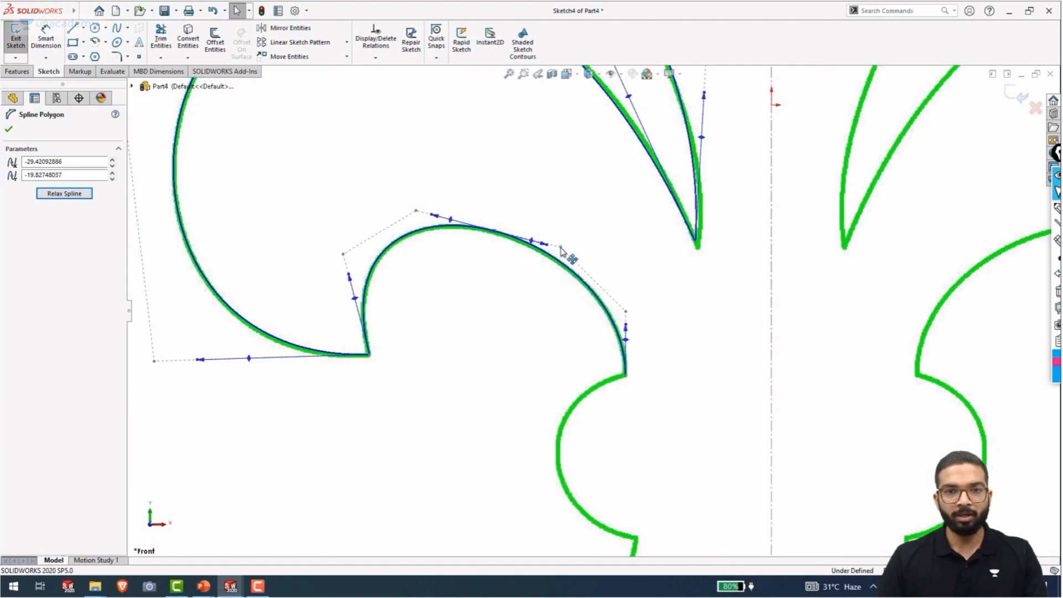
scroll(648, 372, up, 5)
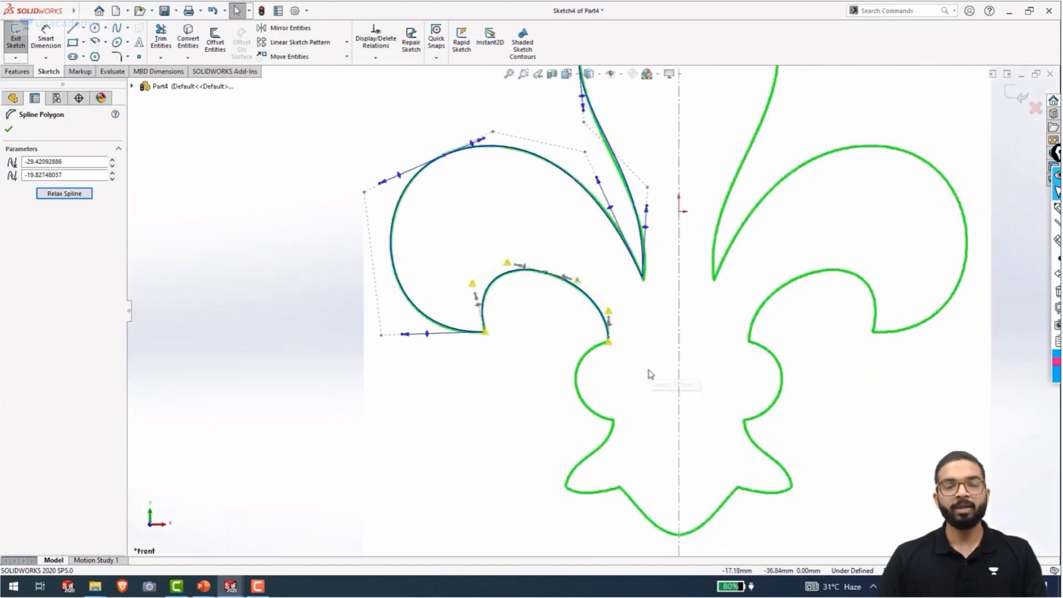
click(539, 389)
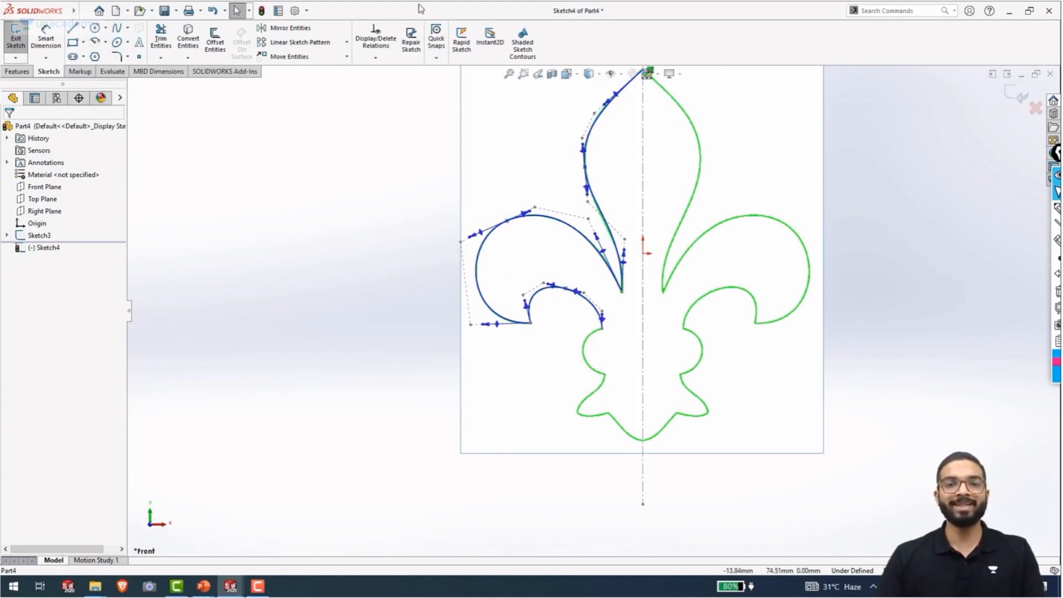
Draw a three-point spline around the left round bulge, from the curl spline's right end to the cusp below the bulge
click(84, 11)
click(279, 134)
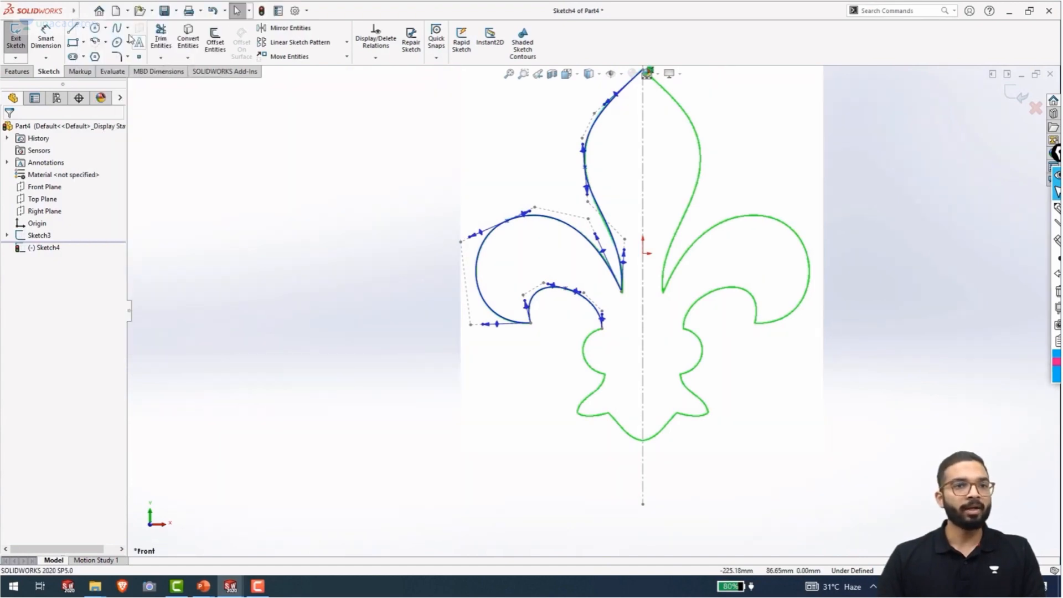
click(119, 29)
scroll(622, 340, down, 5)
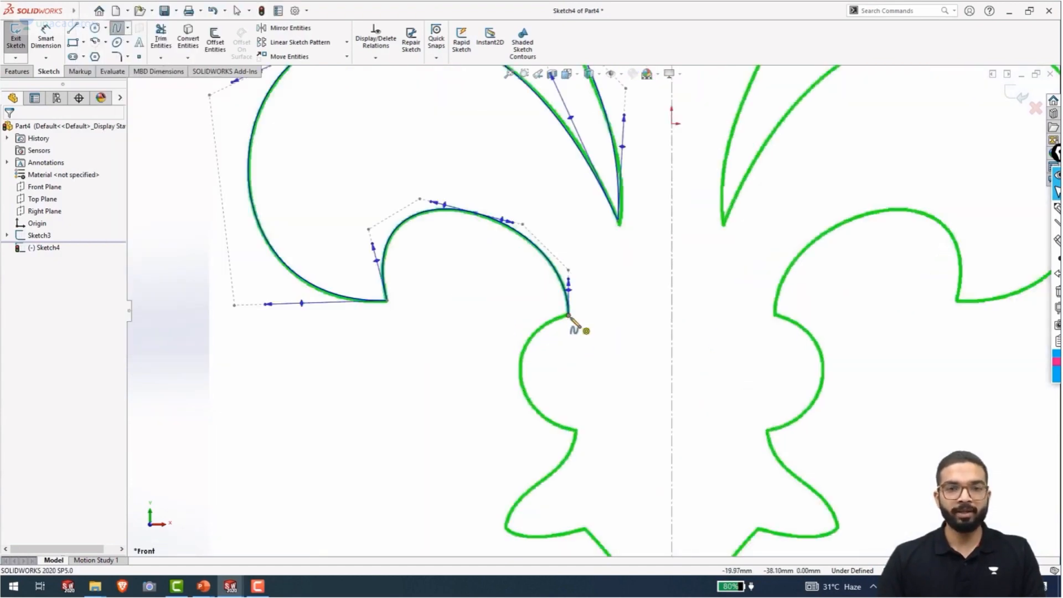
click(569, 316)
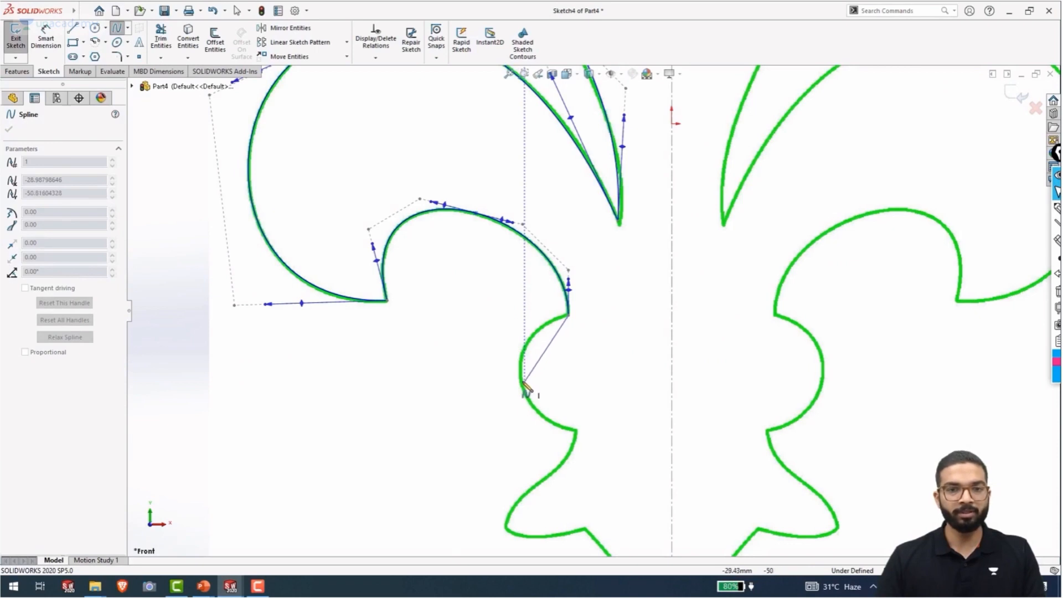
click(521, 381)
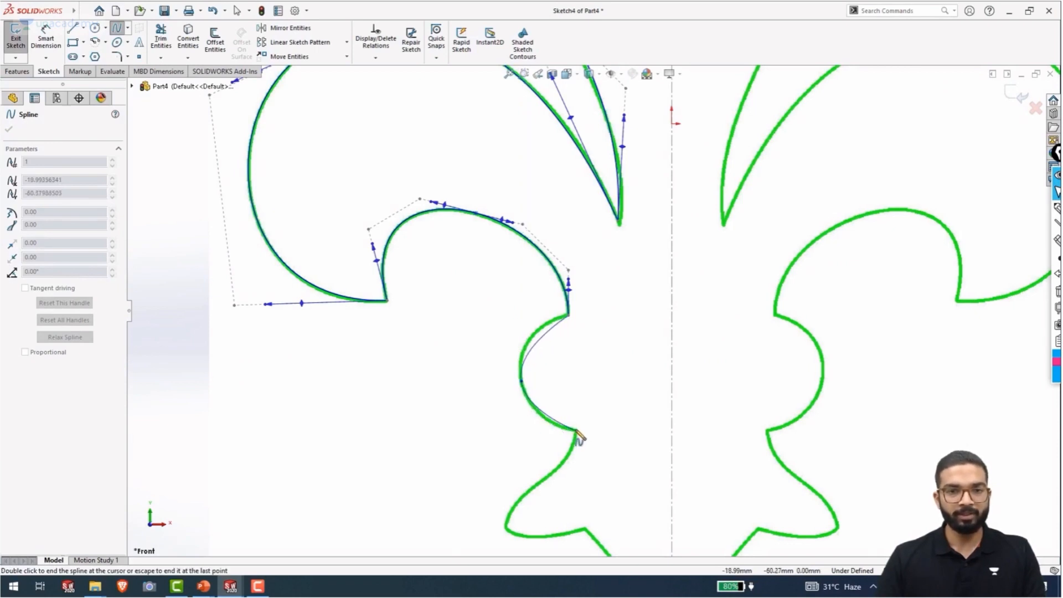
click(576, 430)
key(Escape)
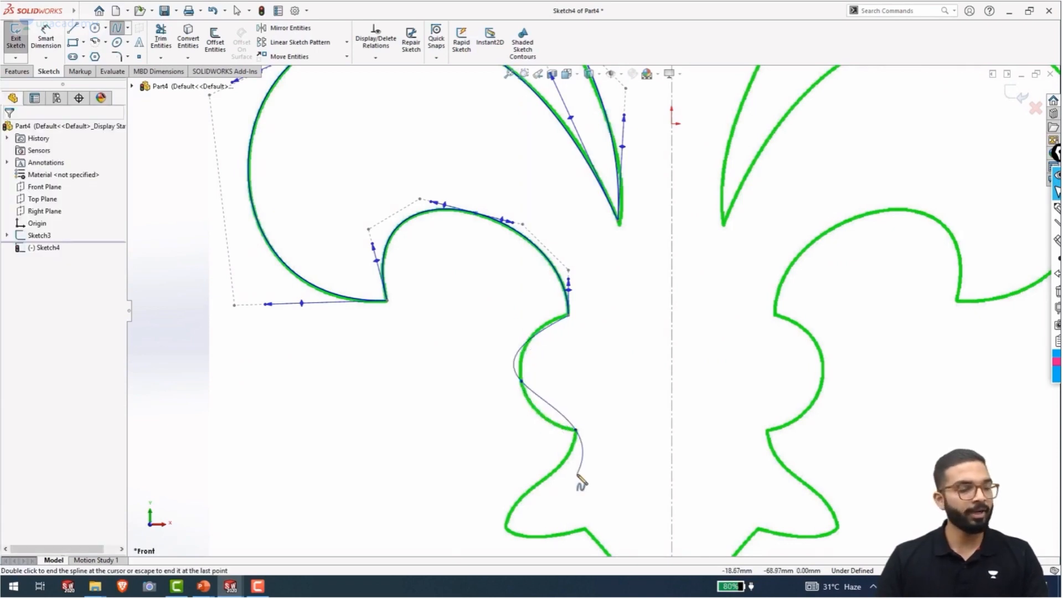
Display the bulge spline's control polygon and rotate its upper end handle to about -166.5° and its lower one to about -5.1°
right_click(551, 338)
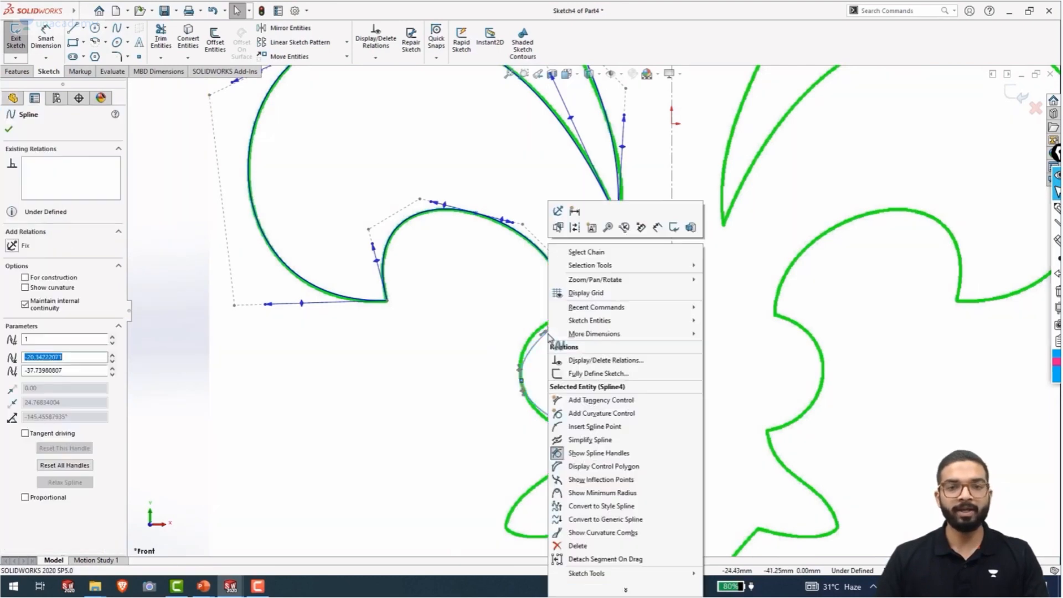
click(618, 470)
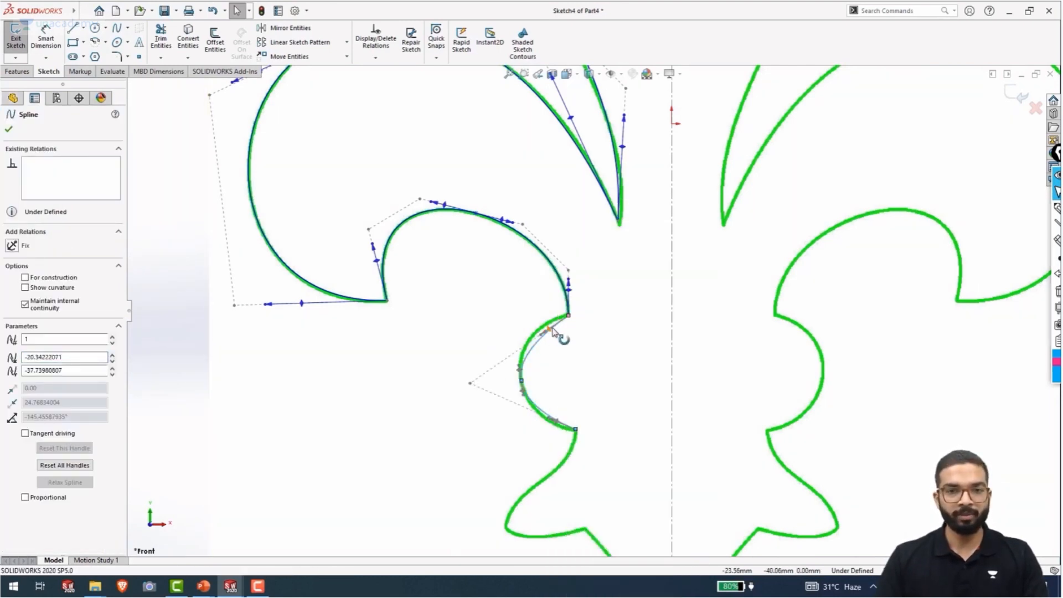
drag(553, 331, 553, 325)
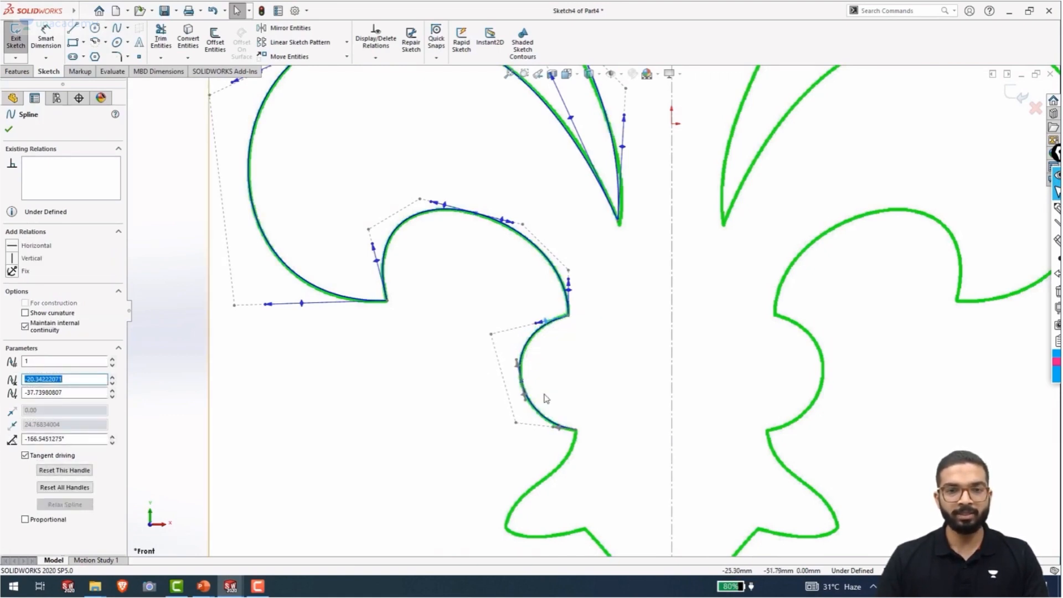
drag(558, 426, 547, 425)
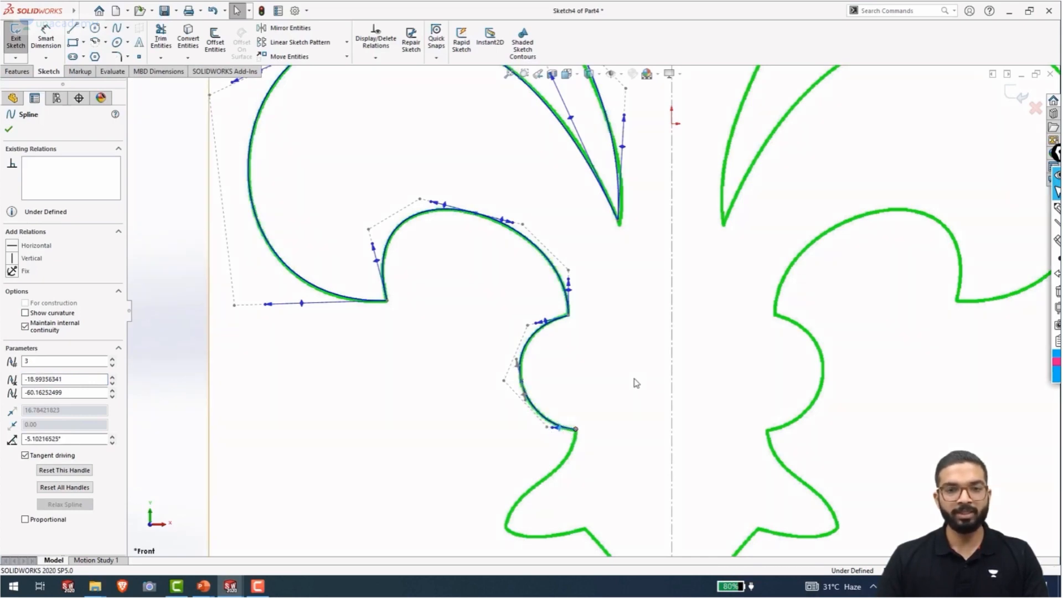
Draw a three-point spline along the S-shaped left edge from the cusp below the bulge to the lower left tip
click(635, 381)
scroll(618, 390, up, 4)
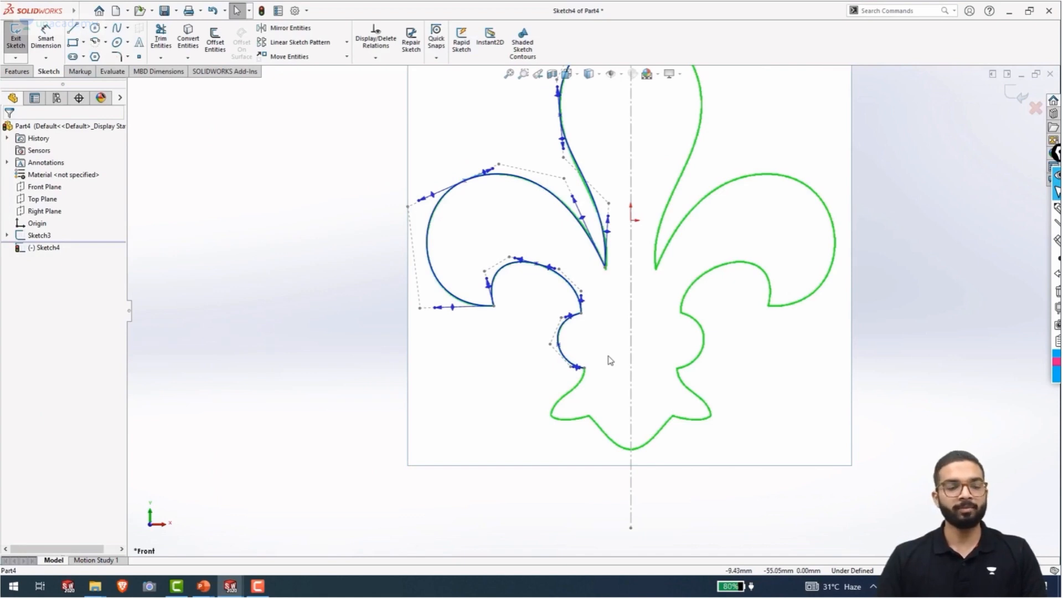
scroll(592, 382, down, 5)
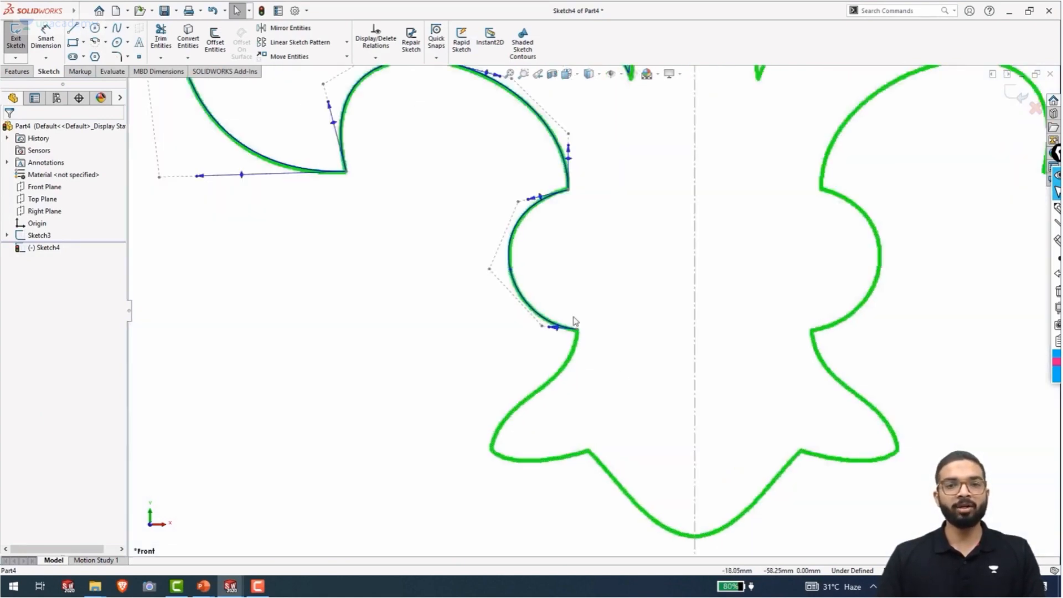
scroll(589, 332, down, 1)
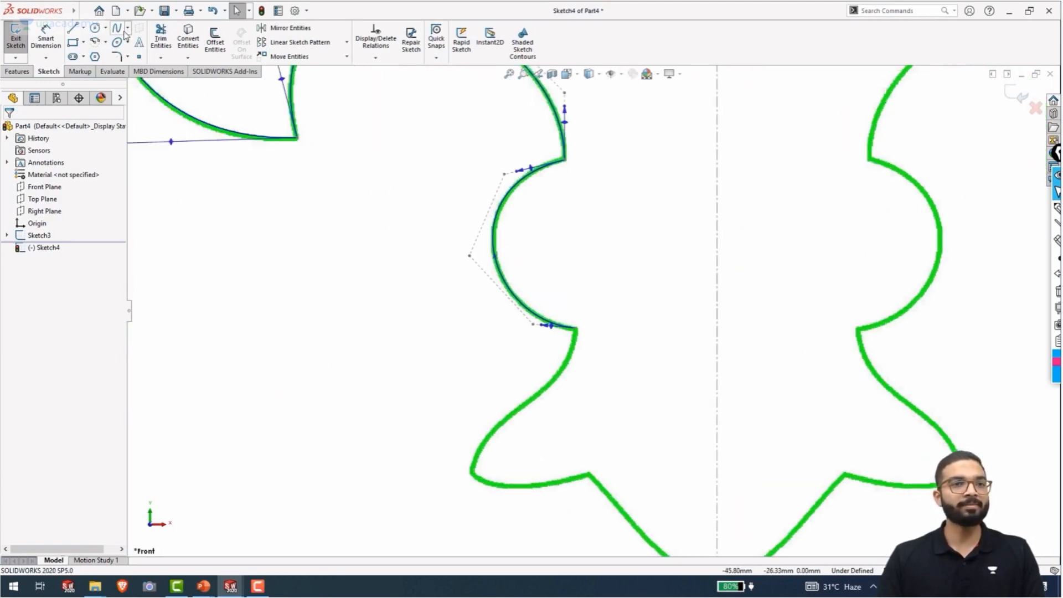
click(118, 29)
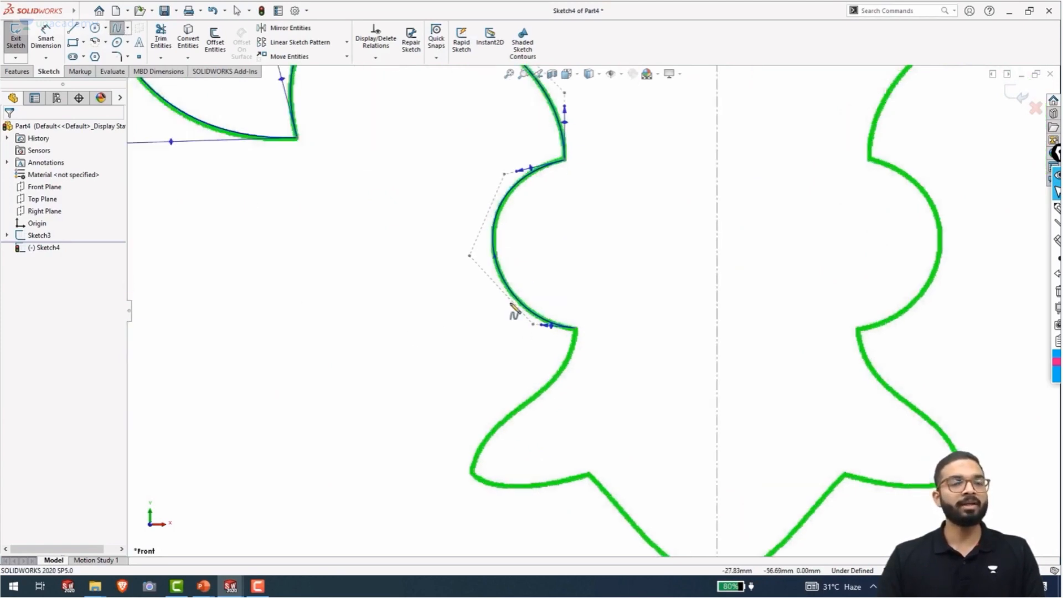
click(574, 328)
click(522, 410)
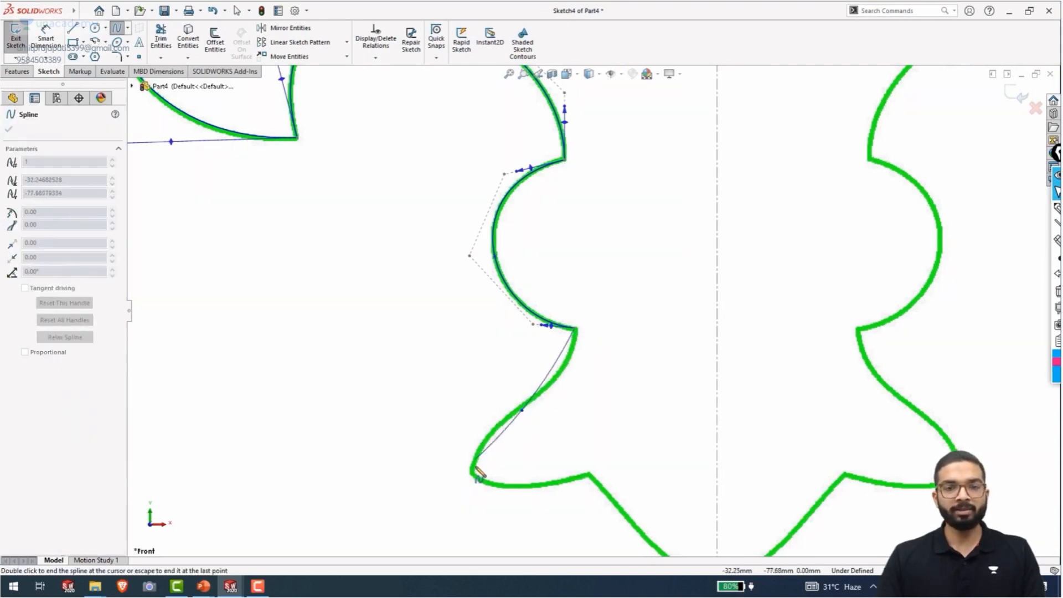
click(471, 474)
key(Escape)
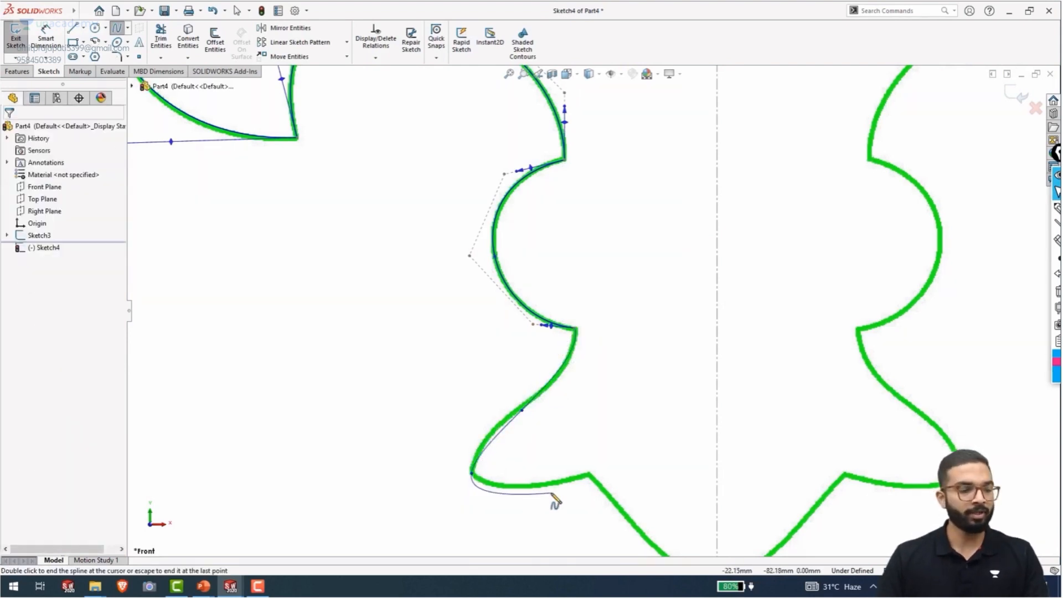
Display the S-shaped spline's control polygon and rotate its upper end handle to about -89.4°
click(541, 381)
right_click(545, 380)
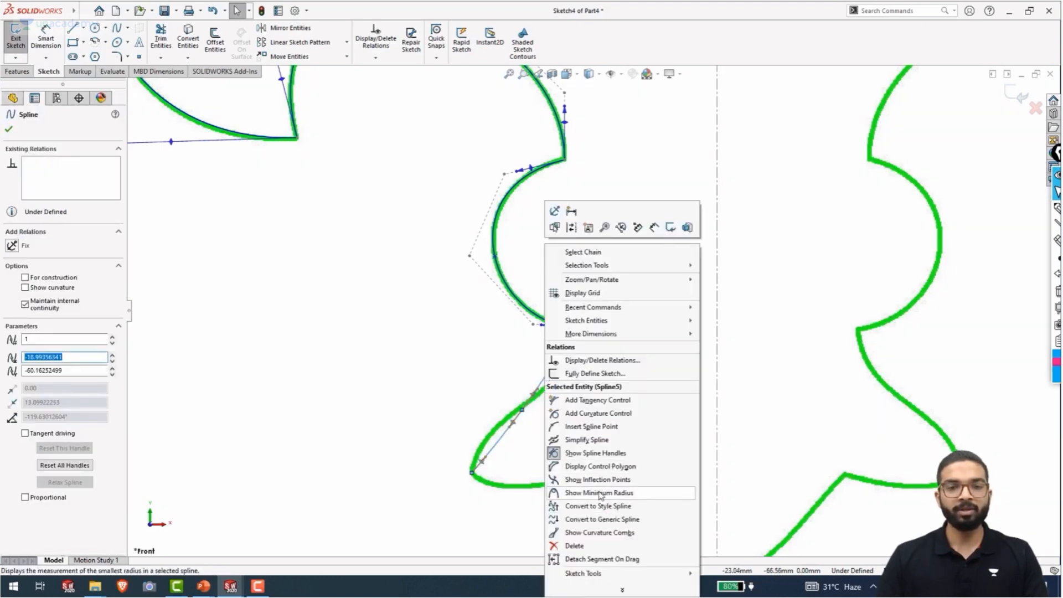
click(598, 467)
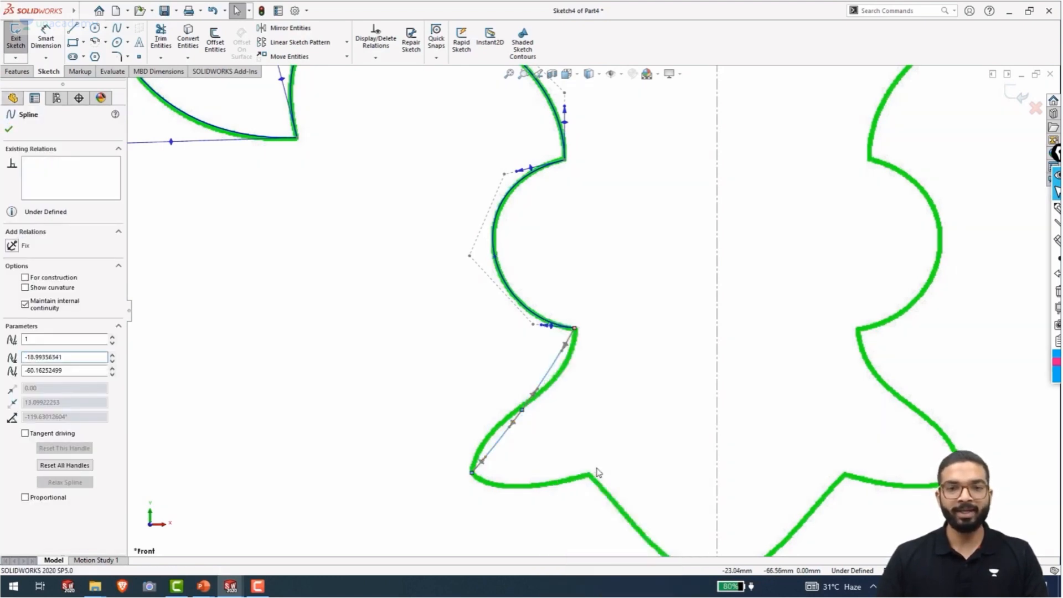
click(563, 351)
scroll(569, 393, down, 2)
scroll(567, 389, down, 4)
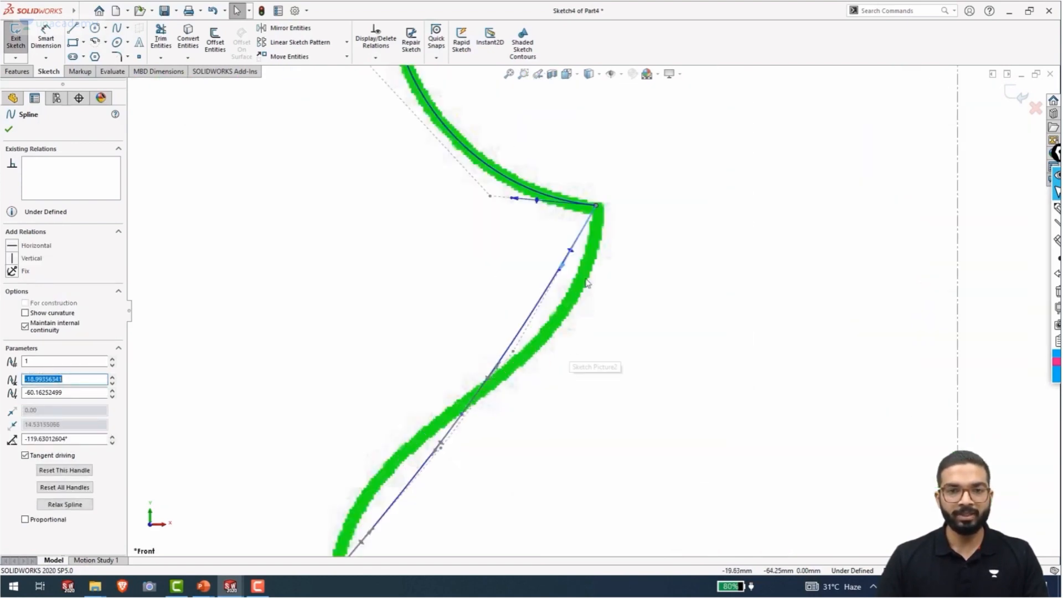
drag(569, 253, 605, 277)
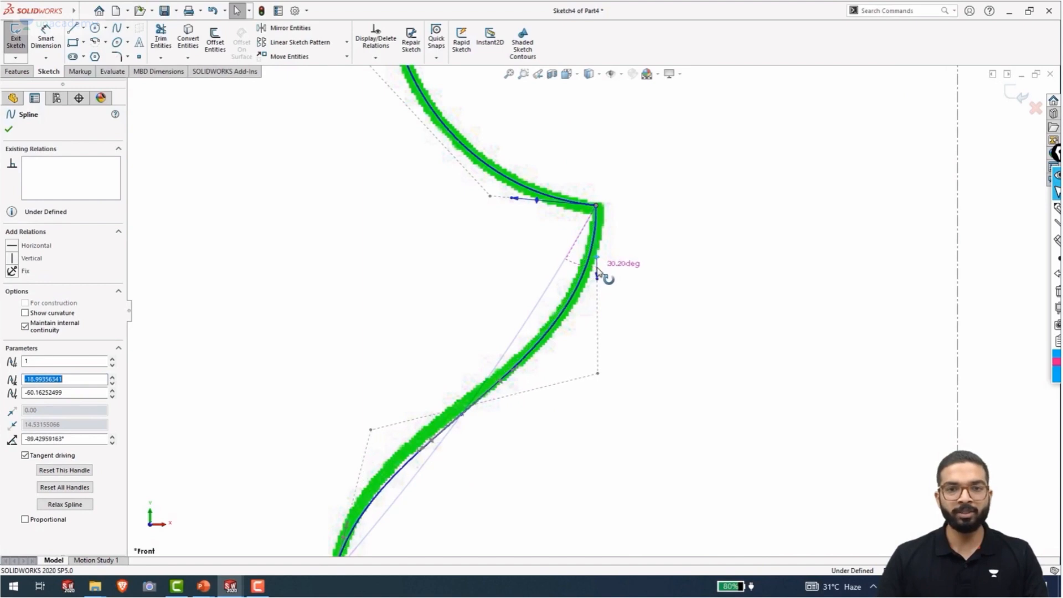
Fit the S-shaped spline to the green outline with its middle handle and polygon vertices, placing the upper vertex at about X -18.81, Y -64.34
scroll(510, 403, up, 3)
scroll(533, 372, down, 4)
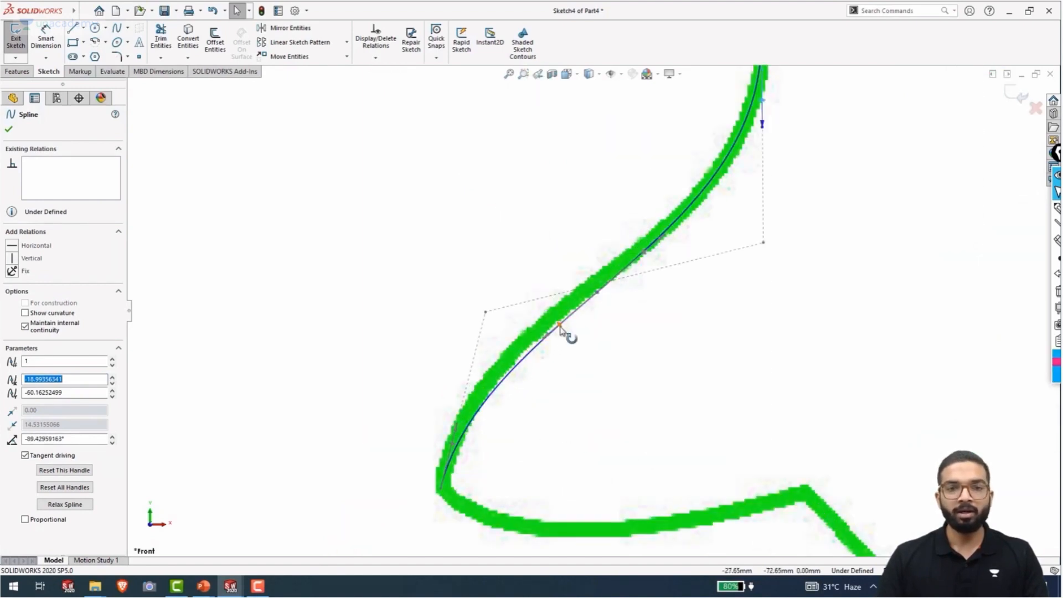
drag(559, 325, 601, 290)
scroll(630, 307, up, 3)
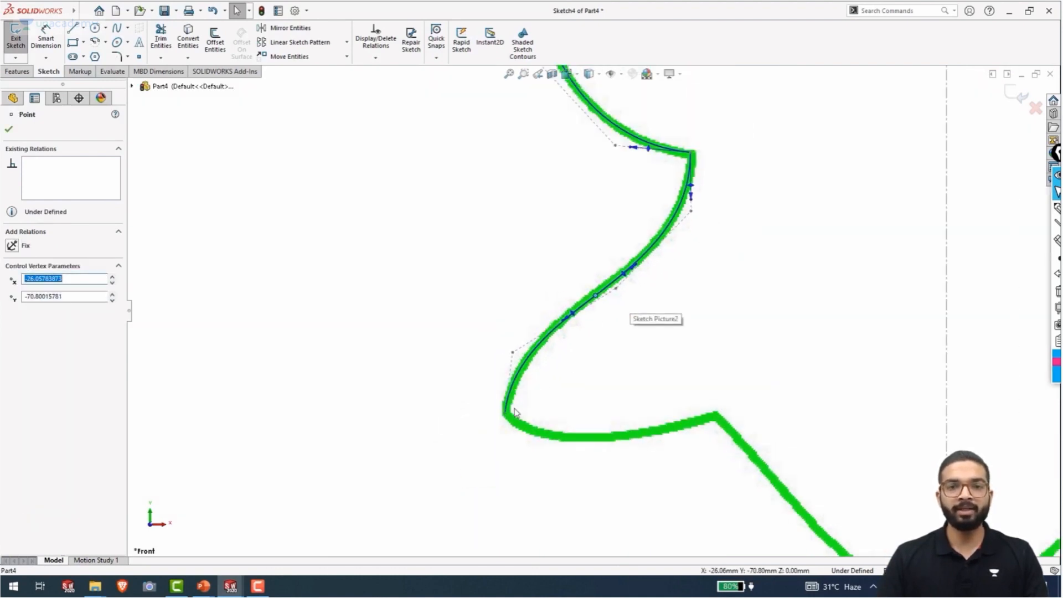
click(692, 212)
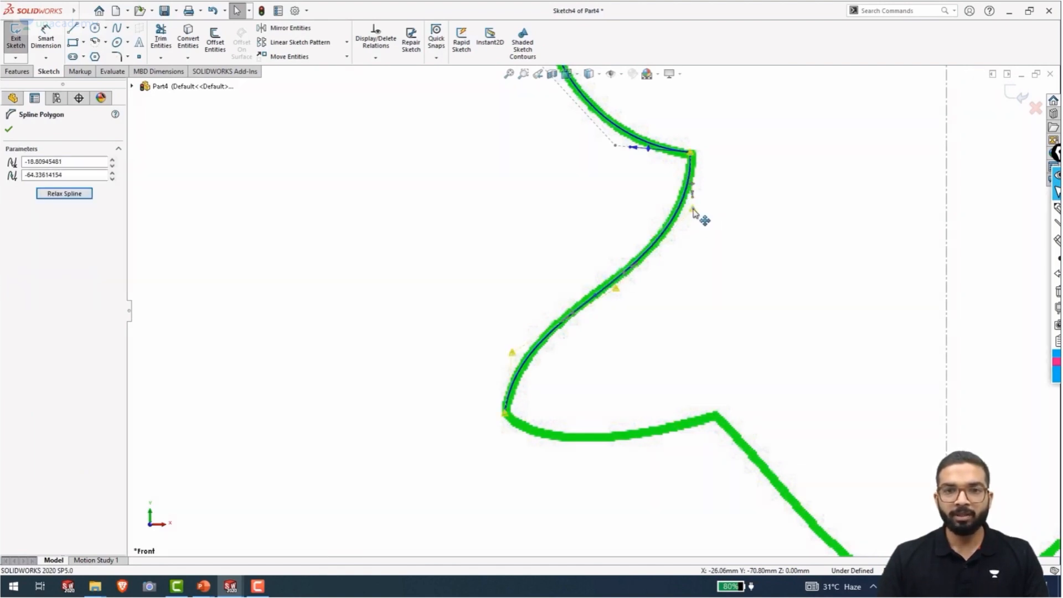
click(598, 386)
Draw a three-point spline along the underside of the lower left lobe, from its left tip to its inner cusp
scroll(529, 406, down, 3)
scroll(531, 405, up, 5)
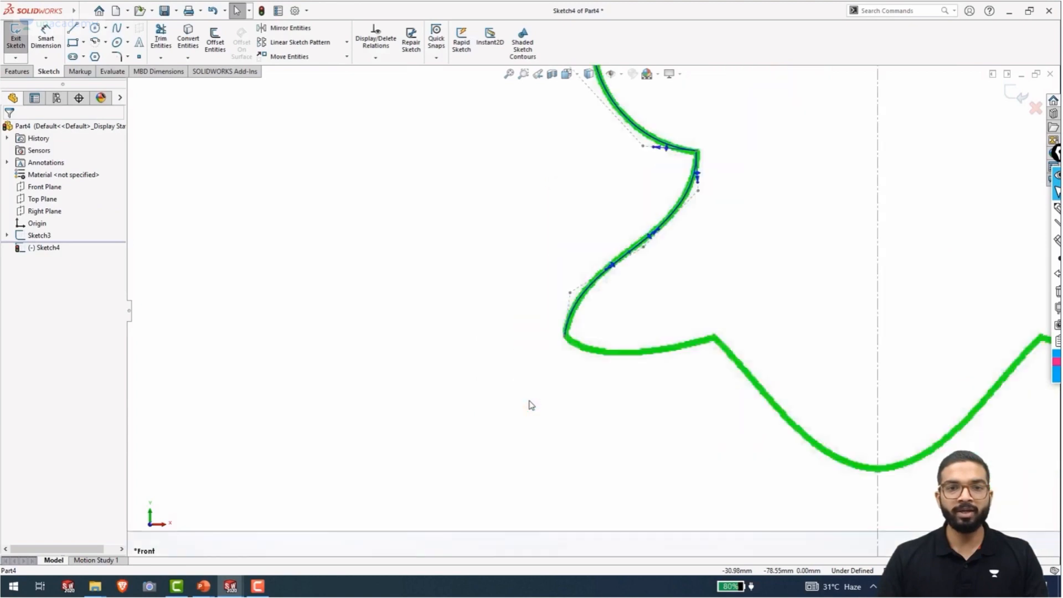
scroll(590, 382, up, 4)
scroll(631, 318, down, 3)
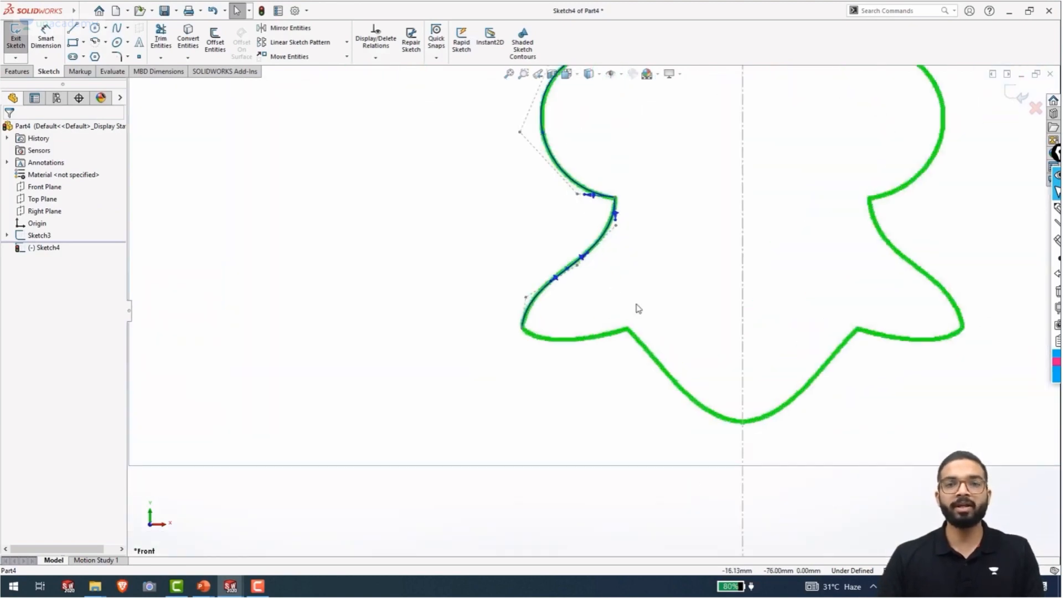
click(117, 28)
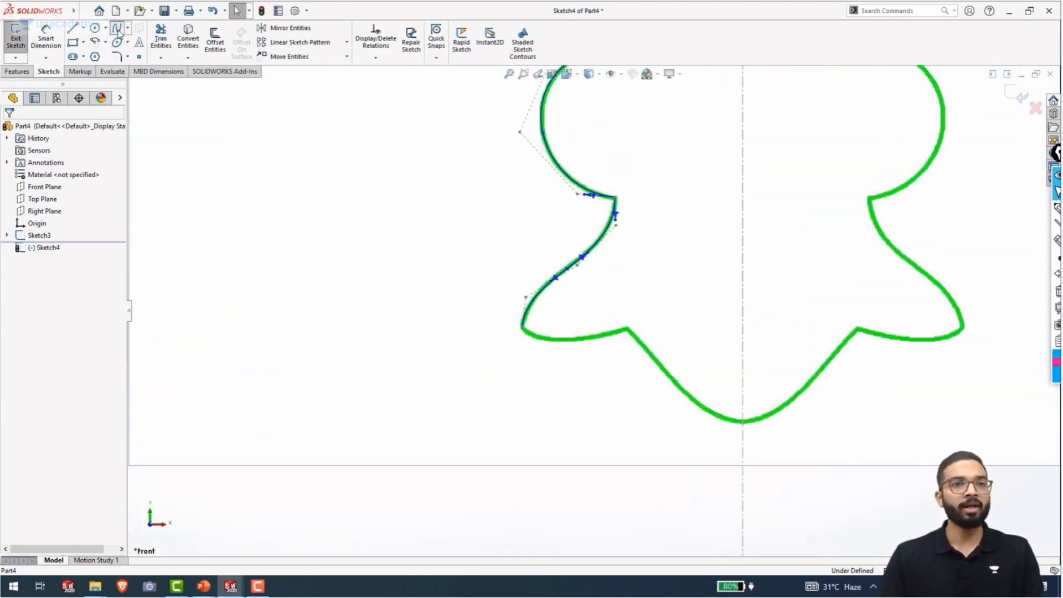
click(522, 327)
click(567, 340)
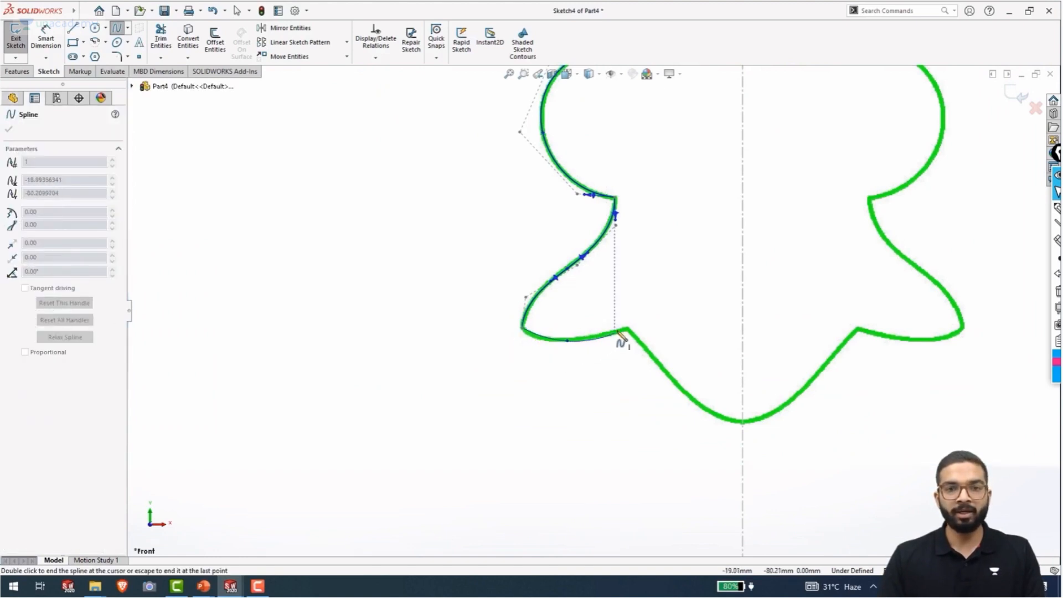
double_click(631, 330)
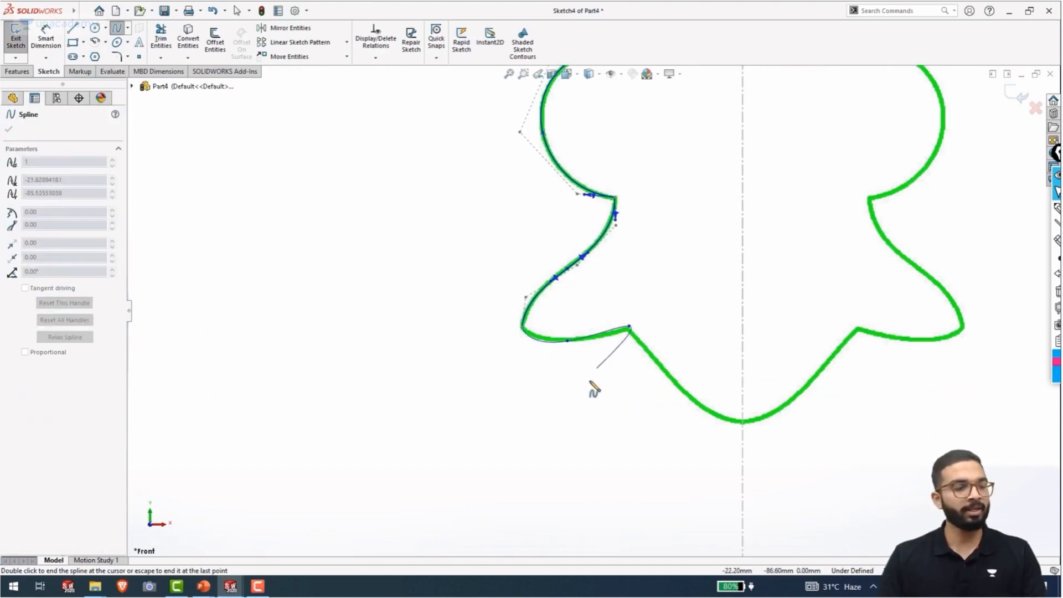
key(Escape)
Display the underside spline's control polygon and shift its lower vertex slightly left and up to match the outline
click(558, 344)
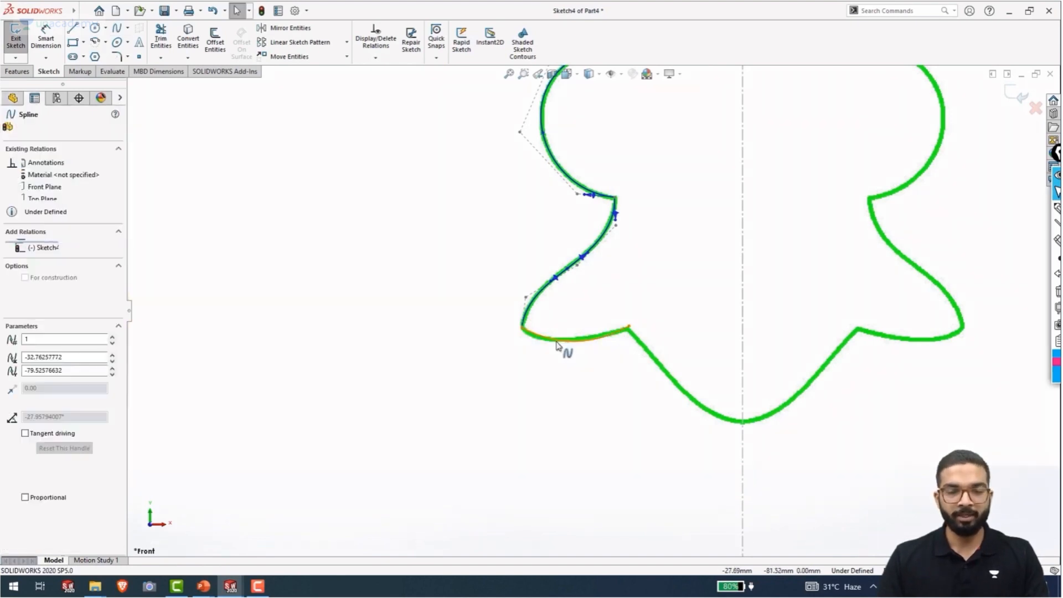
scroll(573, 353, down, 3)
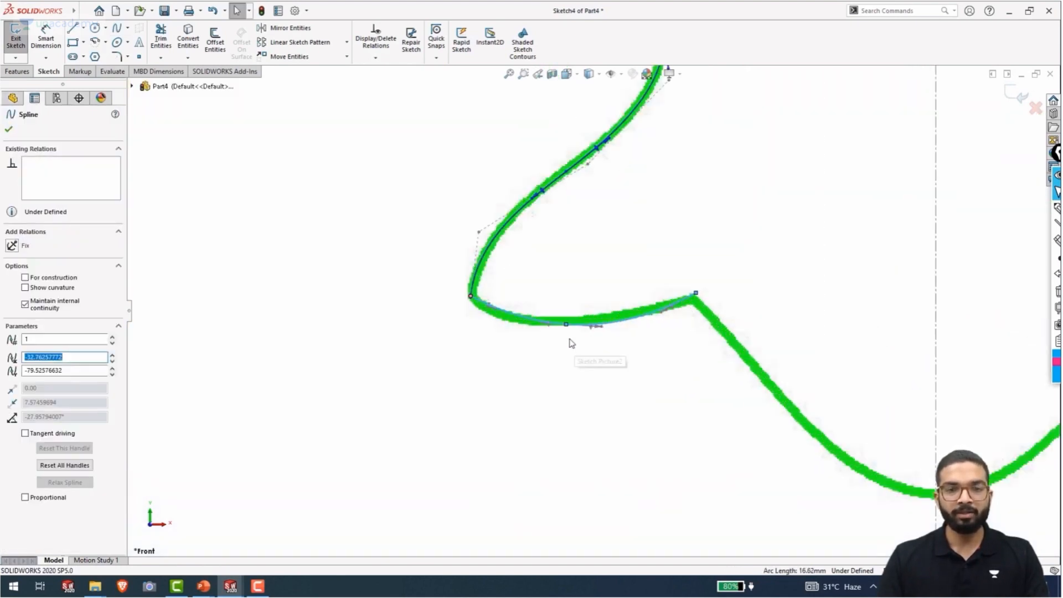
right_click(527, 322)
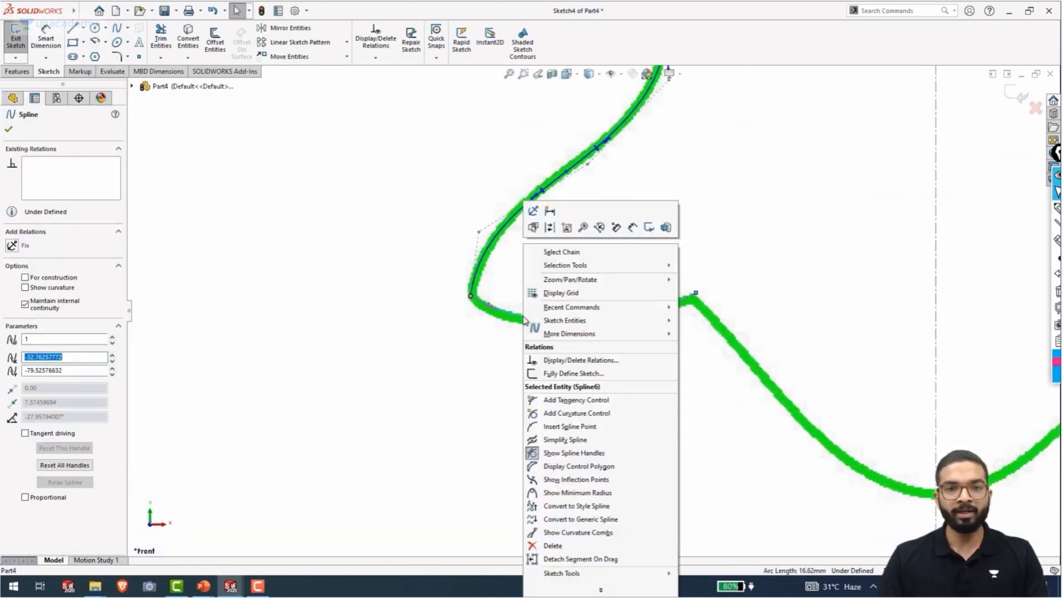
click(571, 474)
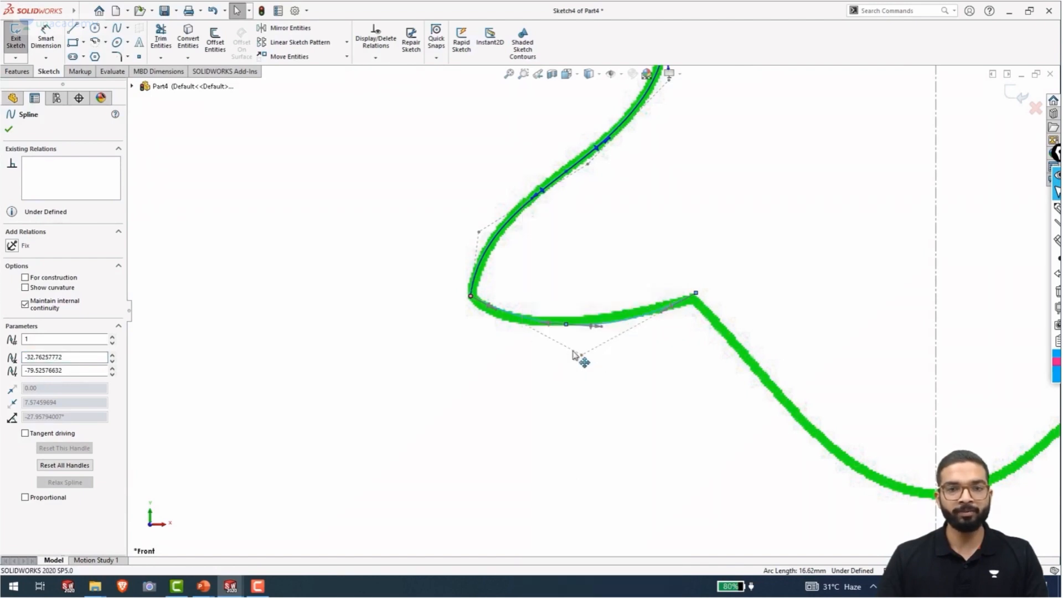
drag(574, 354, 558, 349)
click(507, 324)
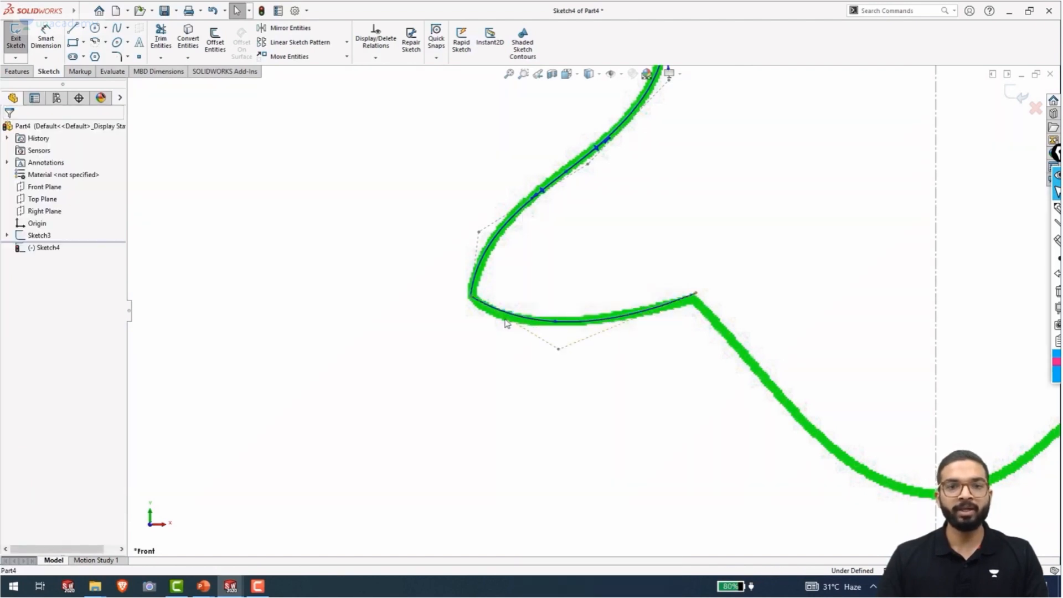
Rotate the underside spline's left end handle to about -46.6° and its right end handle to about 21.3°
click(488, 308)
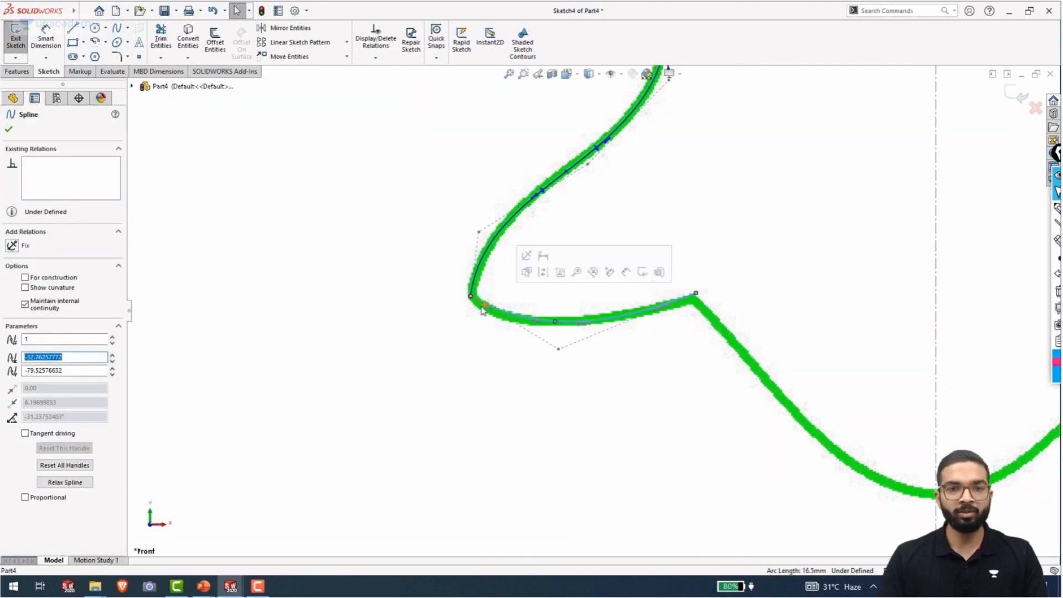
drag(483, 306, 484, 308)
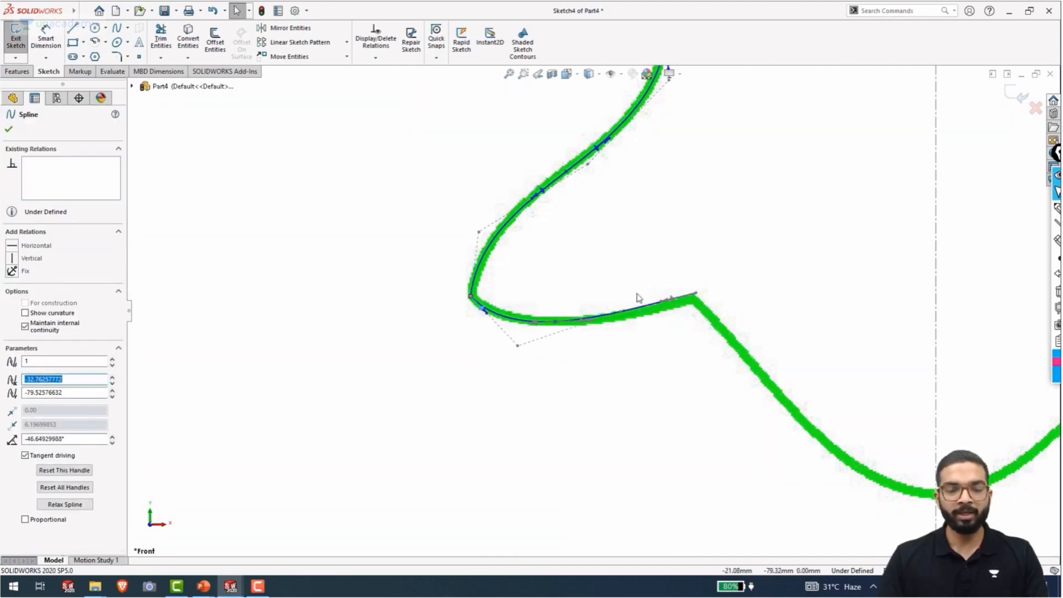
drag(685, 308, 674, 308)
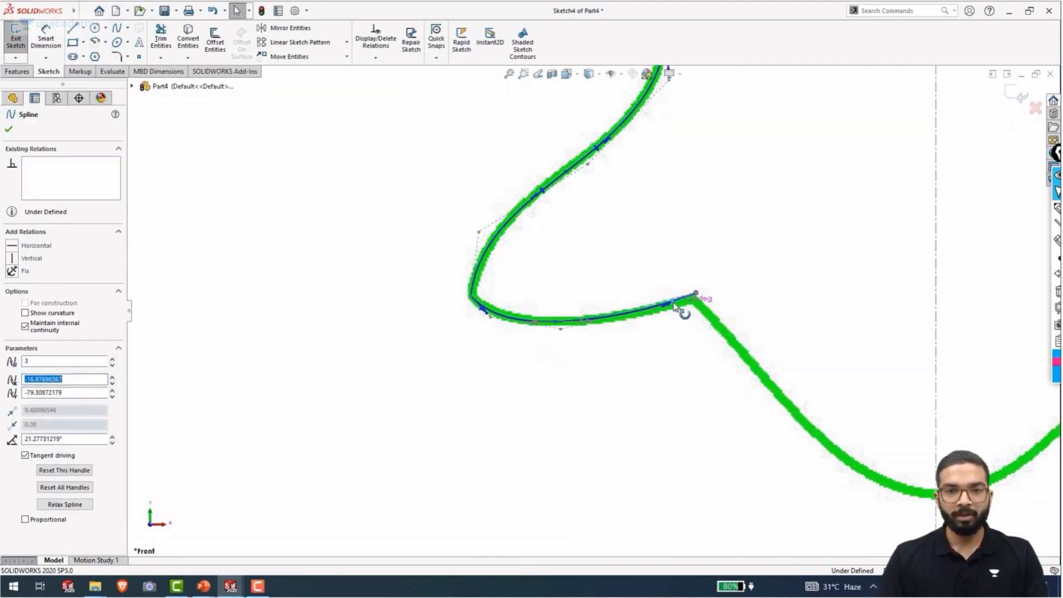
scroll(670, 332, up, 5)
click(654, 336)
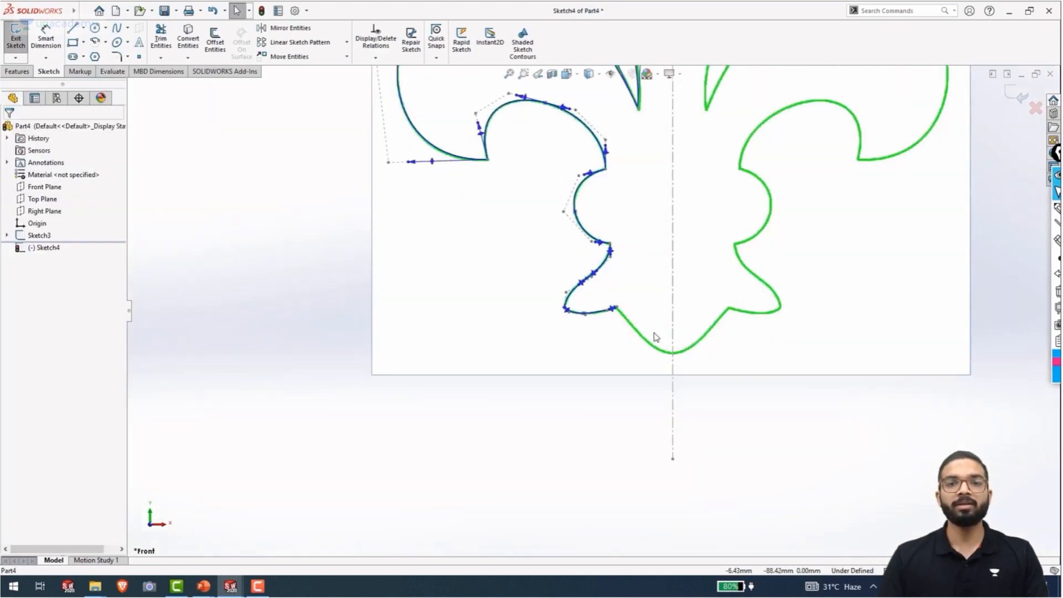
Draw a two-point spline from the lower lobe's inner cusp to the outline's lowest point on the centerline, and select it
scroll(654, 332, down, 2)
scroll(655, 332, up, 4)
scroll(647, 332, down, 1)
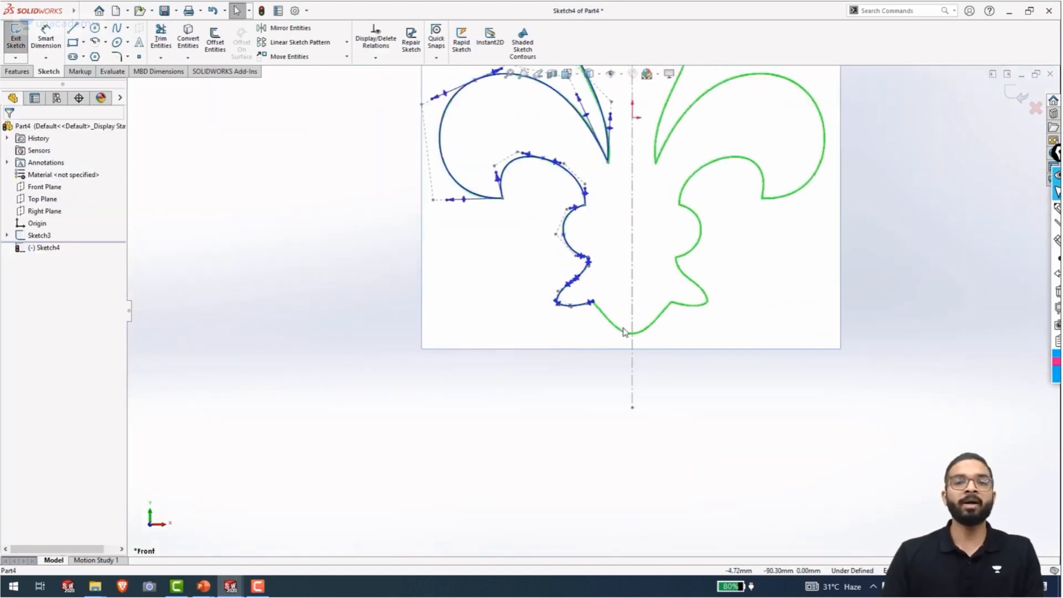
scroll(623, 331, up, 1)
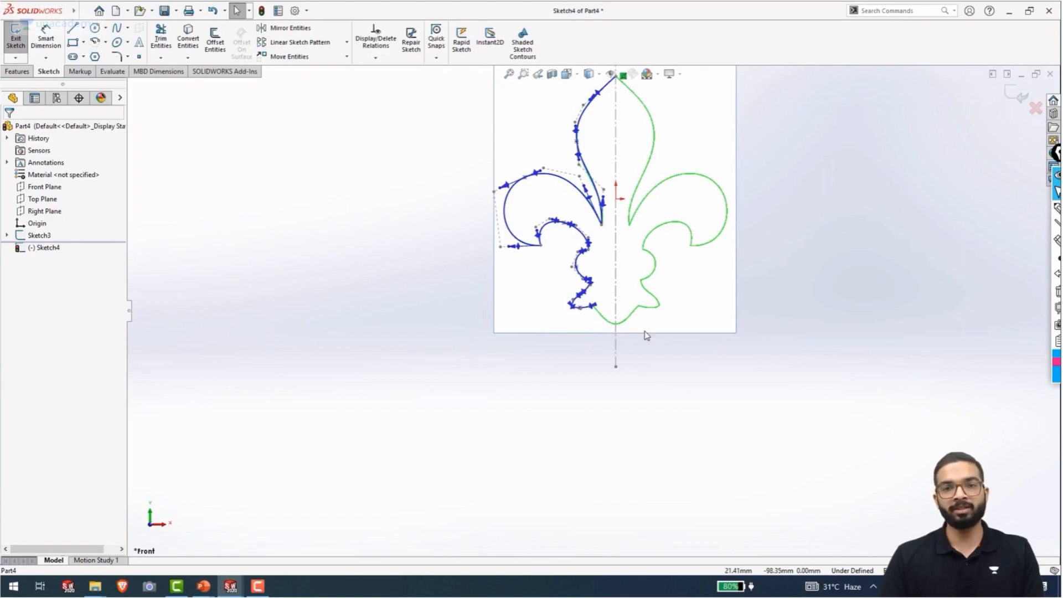
scroll(626, 321, down, 3)
scroll(563, 301, down, 1)
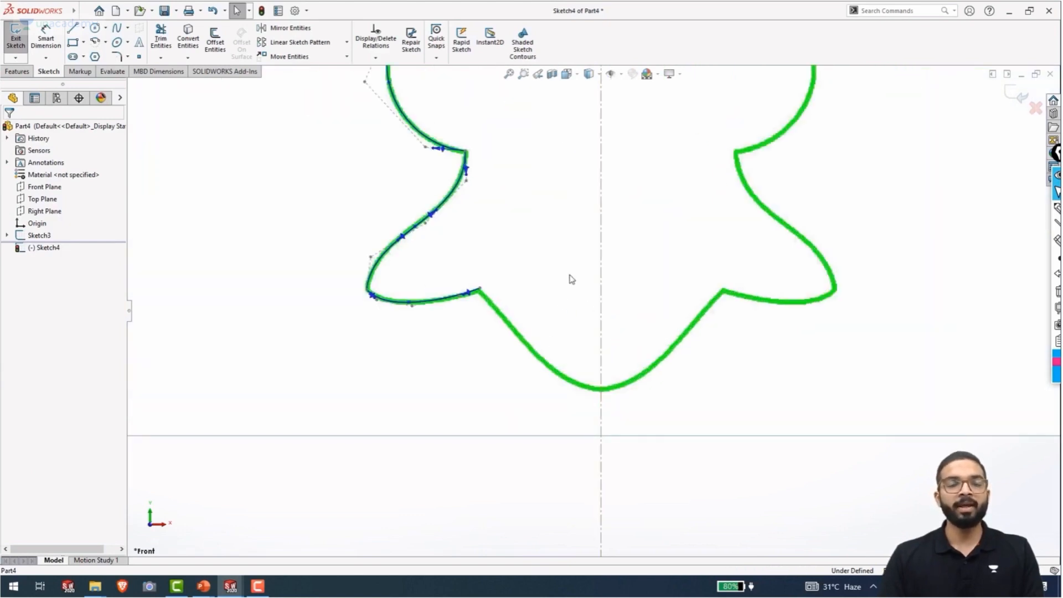
click(116, 29)
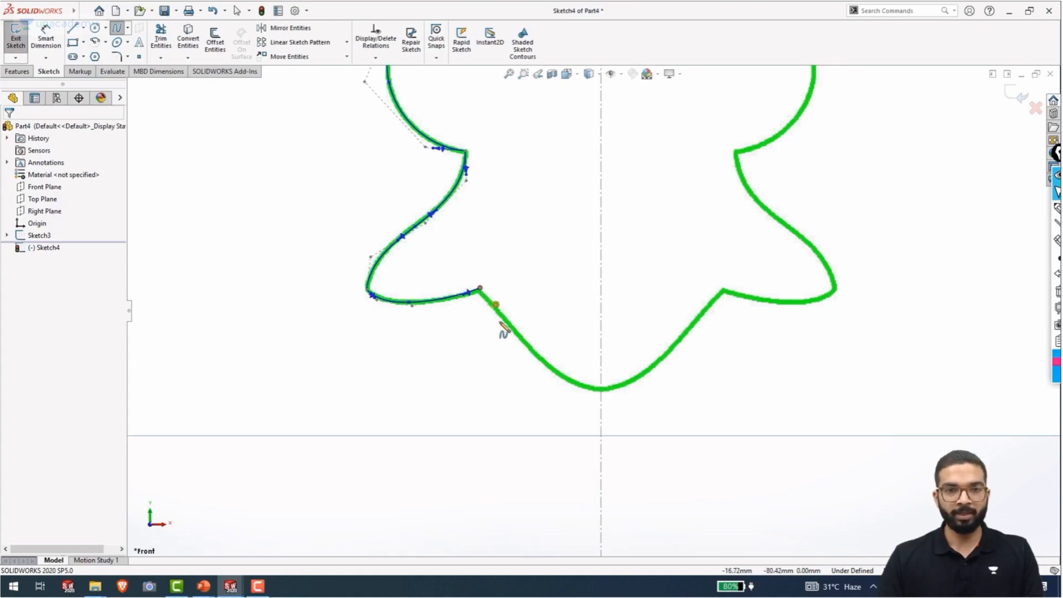
click(480, 287)
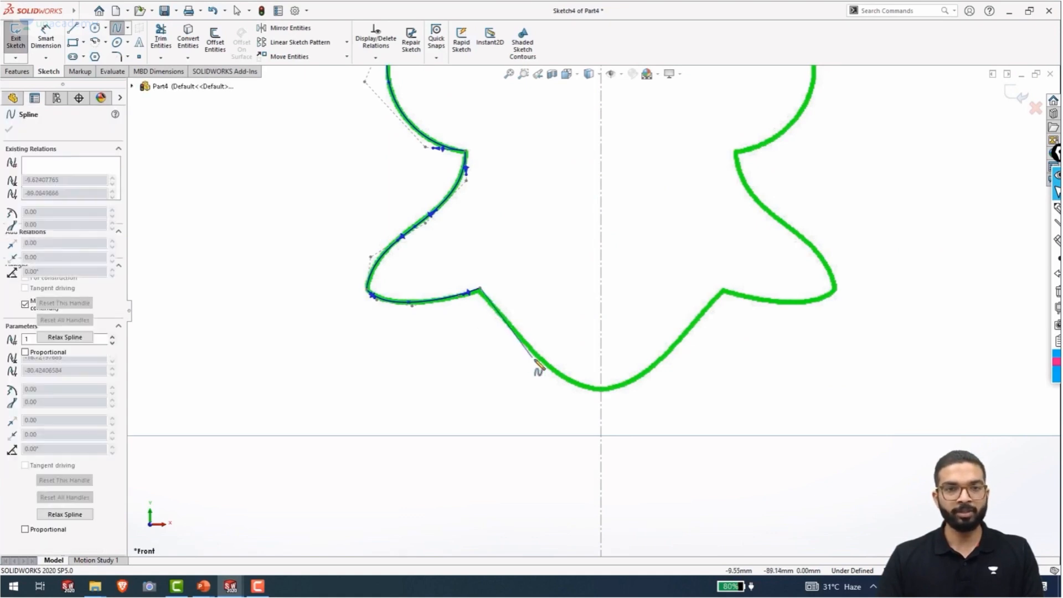
click(602, 389)
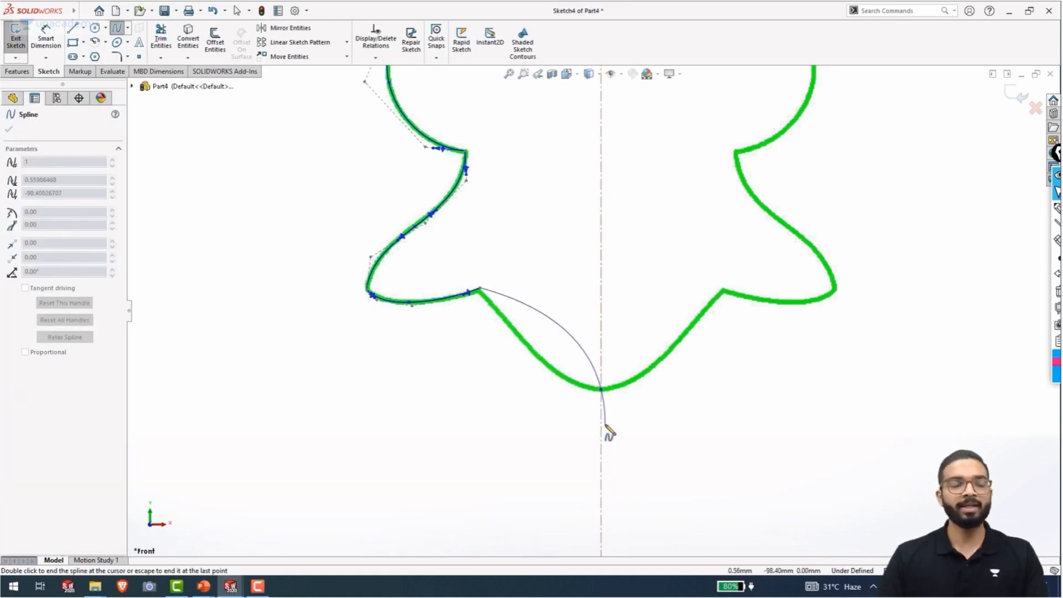
key(Escape)
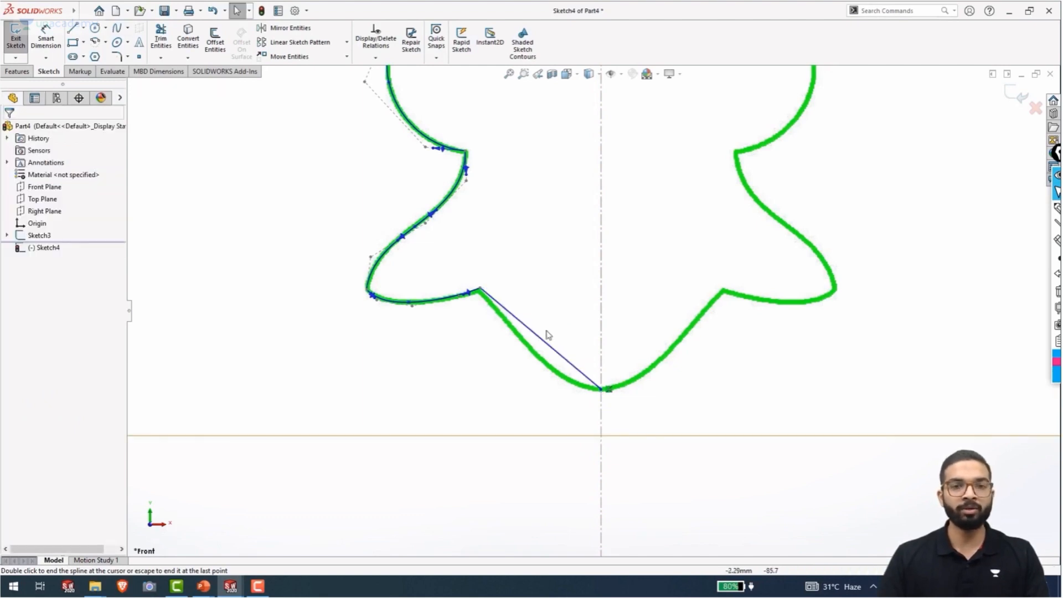
click(568, 361)
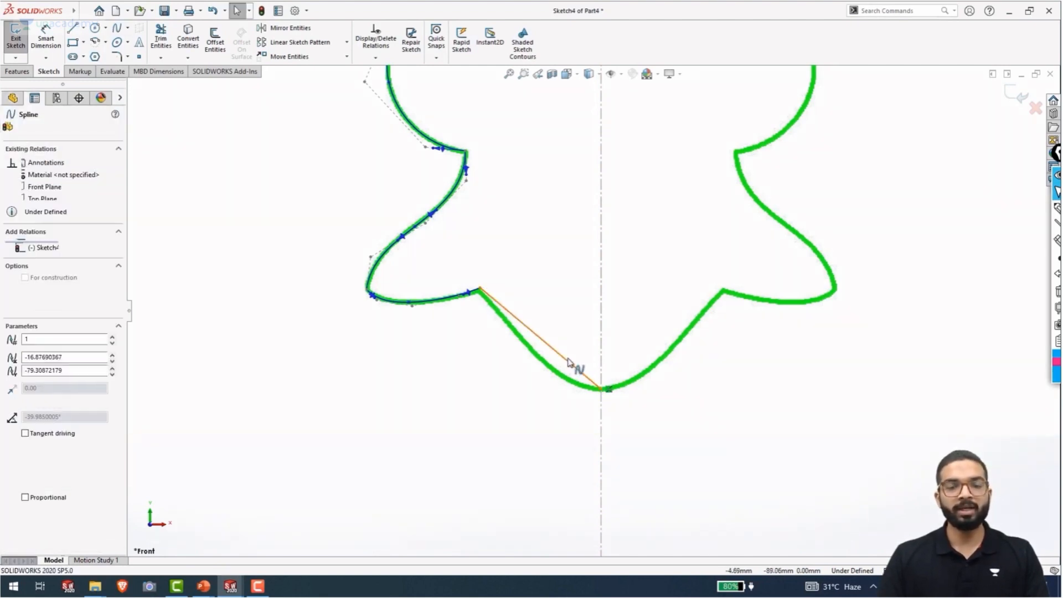
Display the bottom spline's control polygon and shift its lower vertex down to about X -7.40, Y -93.25 to match the outline
right_click(568, 361)
click(629, 472)
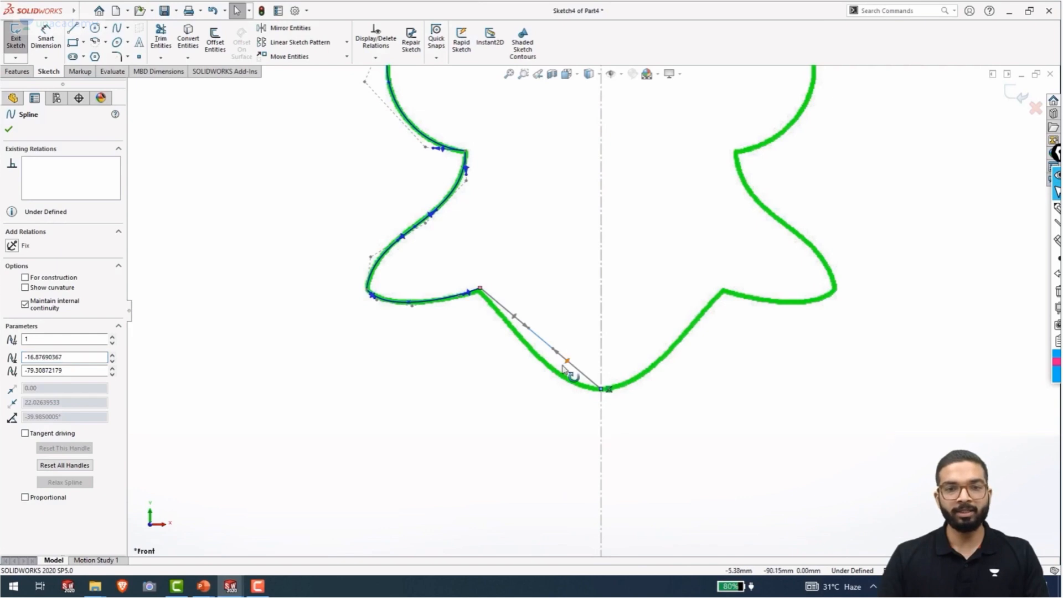
drag(565, 364, 583, 386)
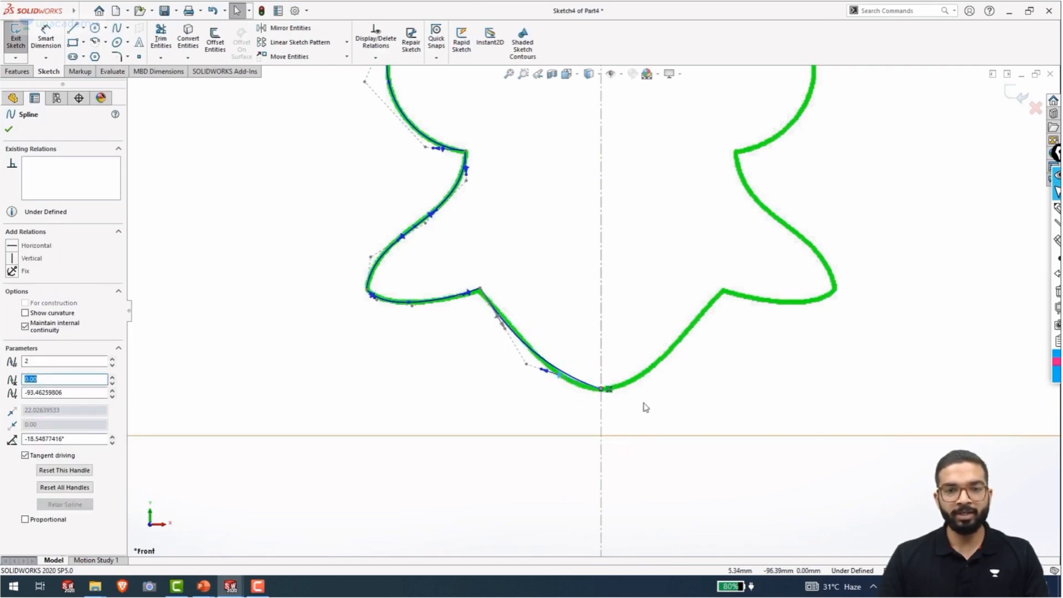
scroll(535, 370, down, 2)
drag(529, 362, 559, 395)
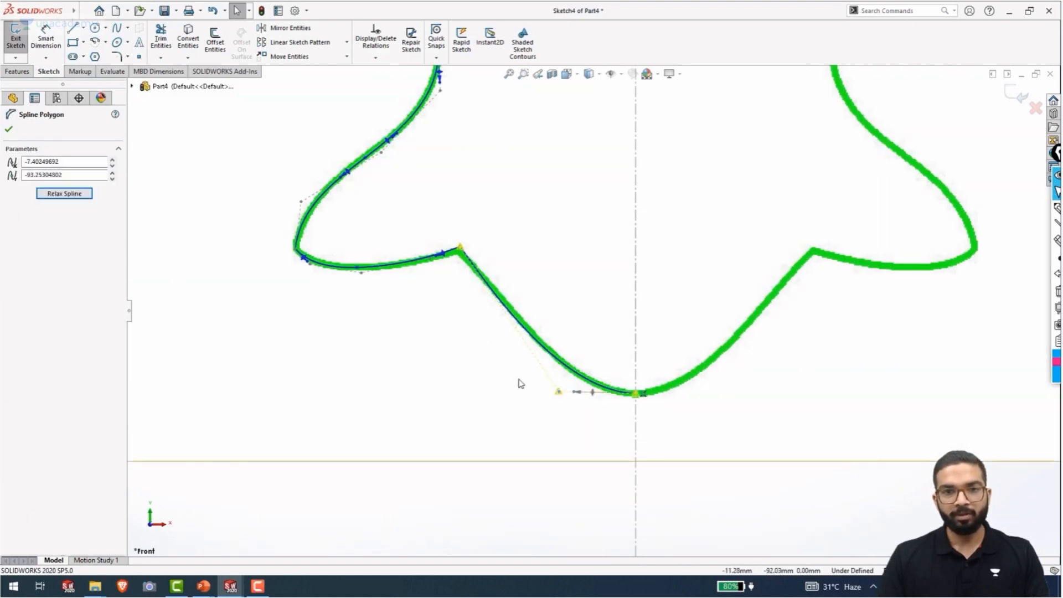
click(543, 392)
scroll(662, 373, up, 3)
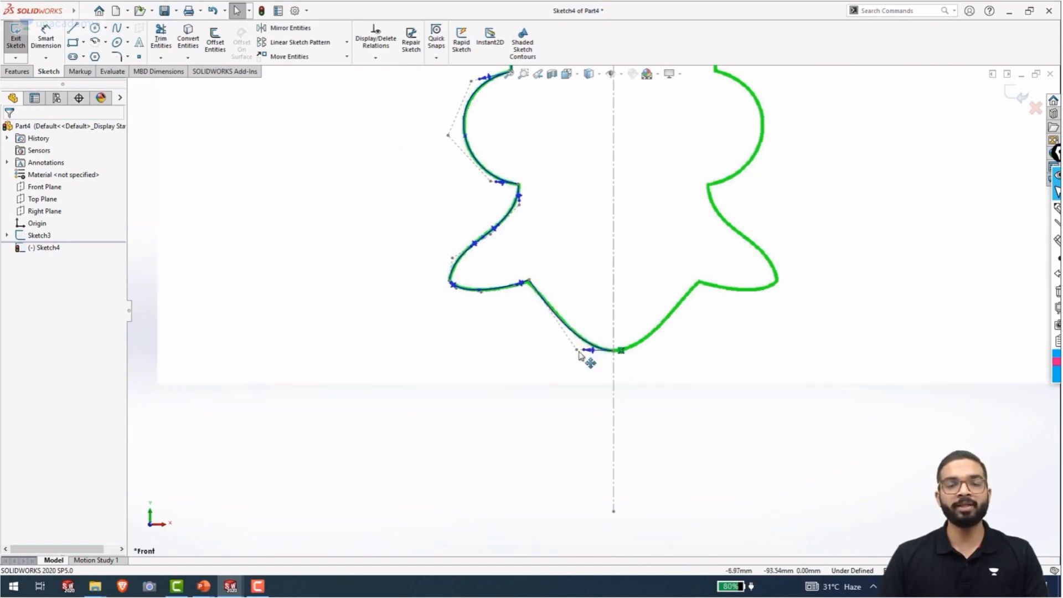
scroll(581, 355, down, 4)
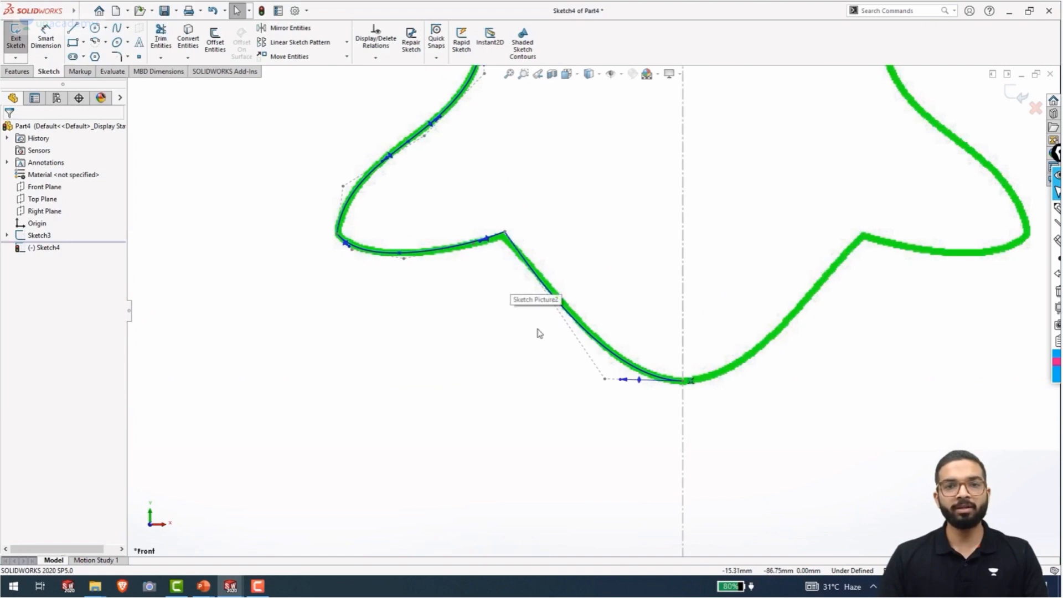
scroll(739, 387, up, 4)
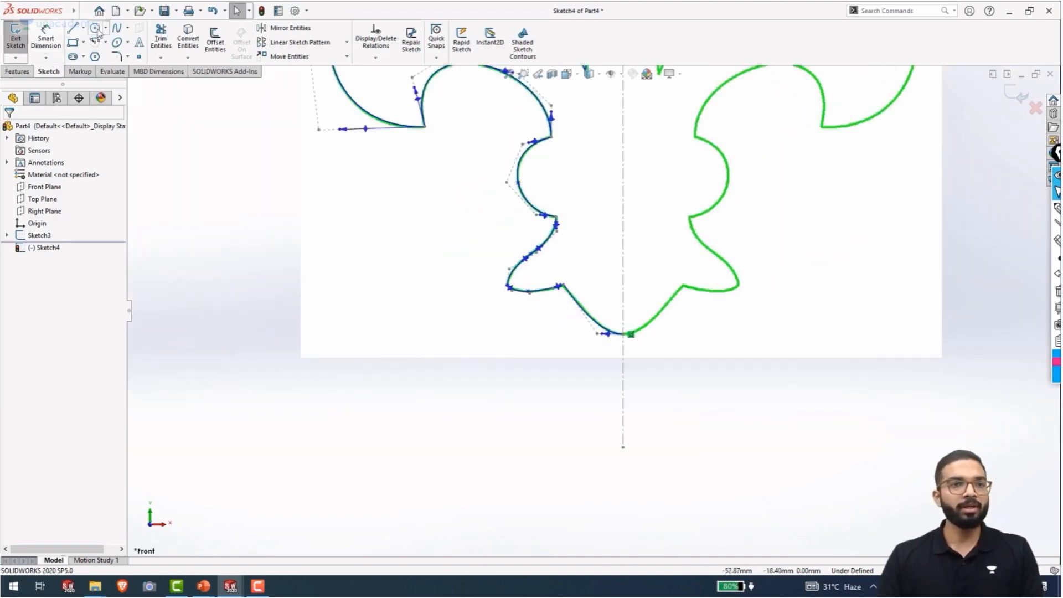
Draw a horizontal construction line about 24 mm long rightward from the outline's lowest point on the centerline
click(83, 28)
click(100, 55)
scroll(623, 335, down, 3)
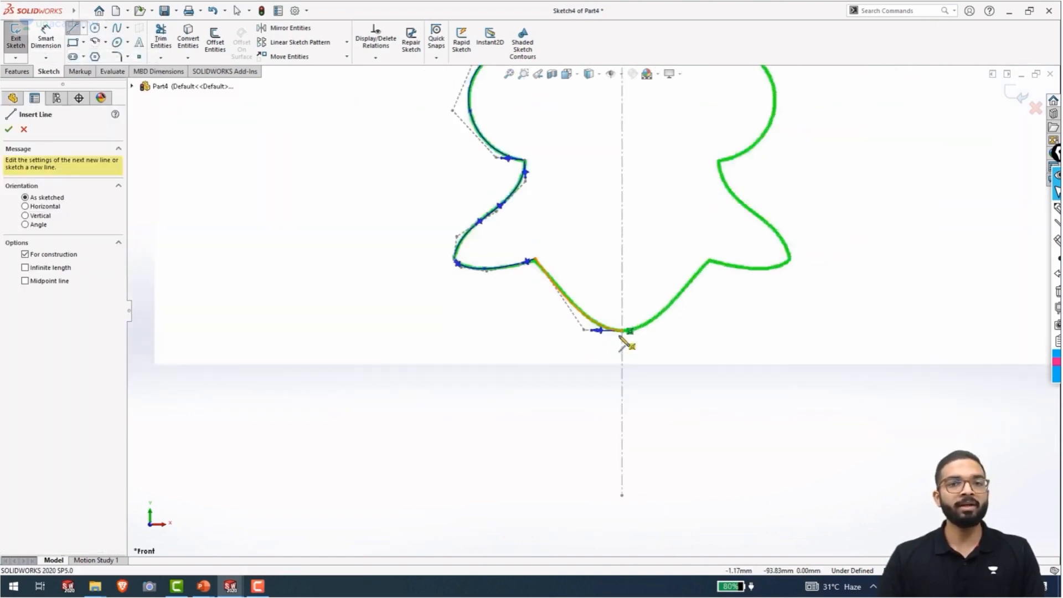
click(620, 320)
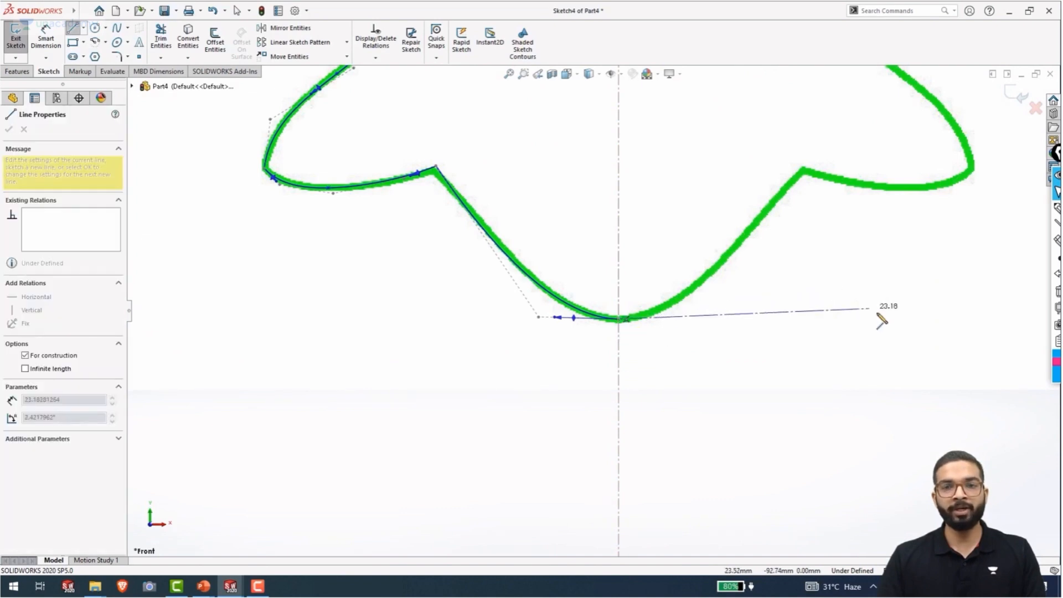
click(883, 320)
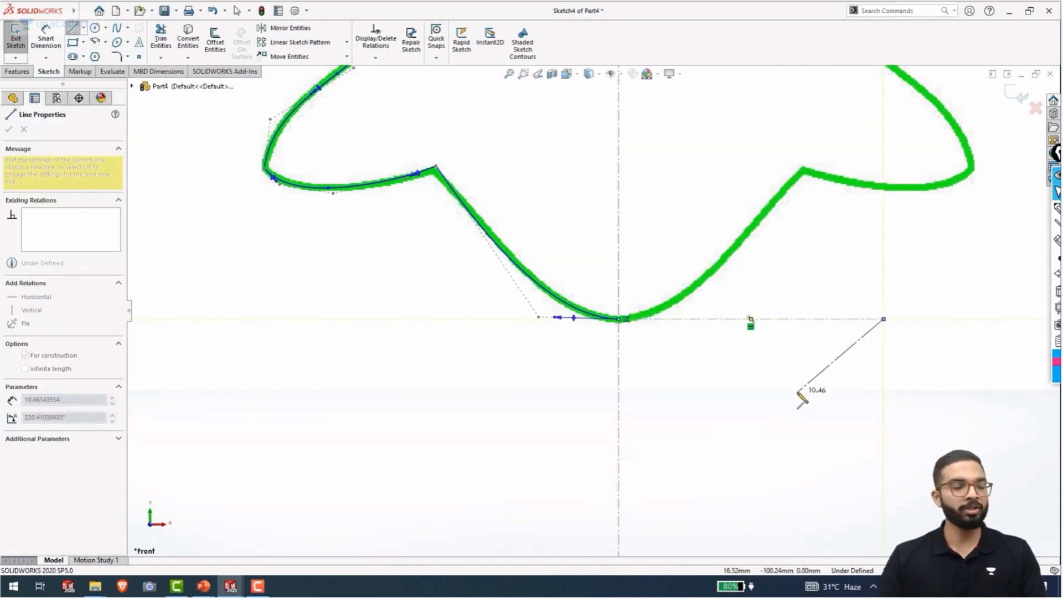
key(Escape)
key(Escape)
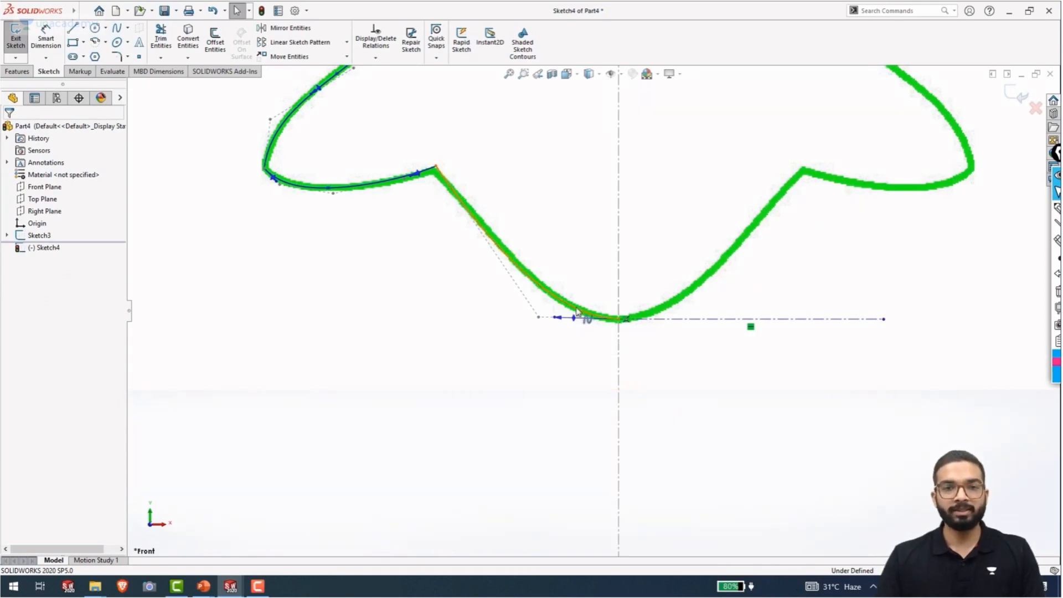
Make the bottom spline tangent to the horizontal construction line
click(577, 311)
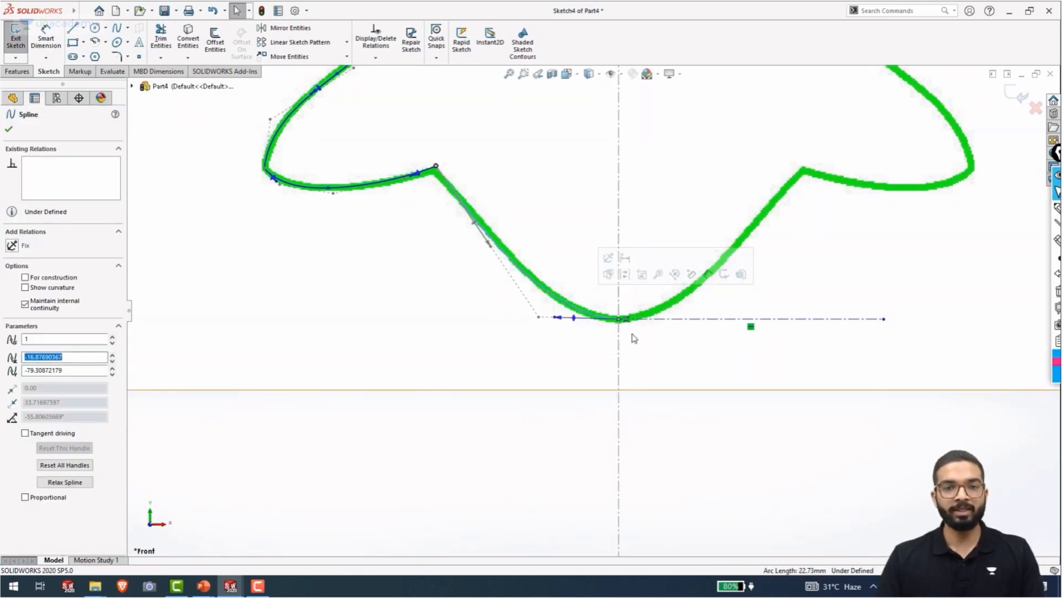
ctrl+click(657, 320)
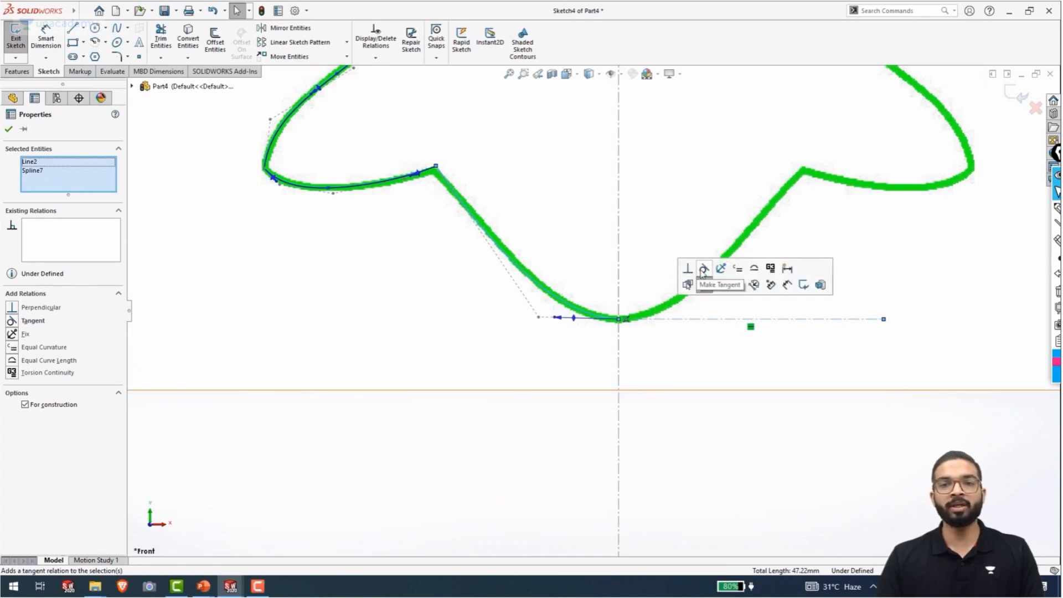
click(703, 269)
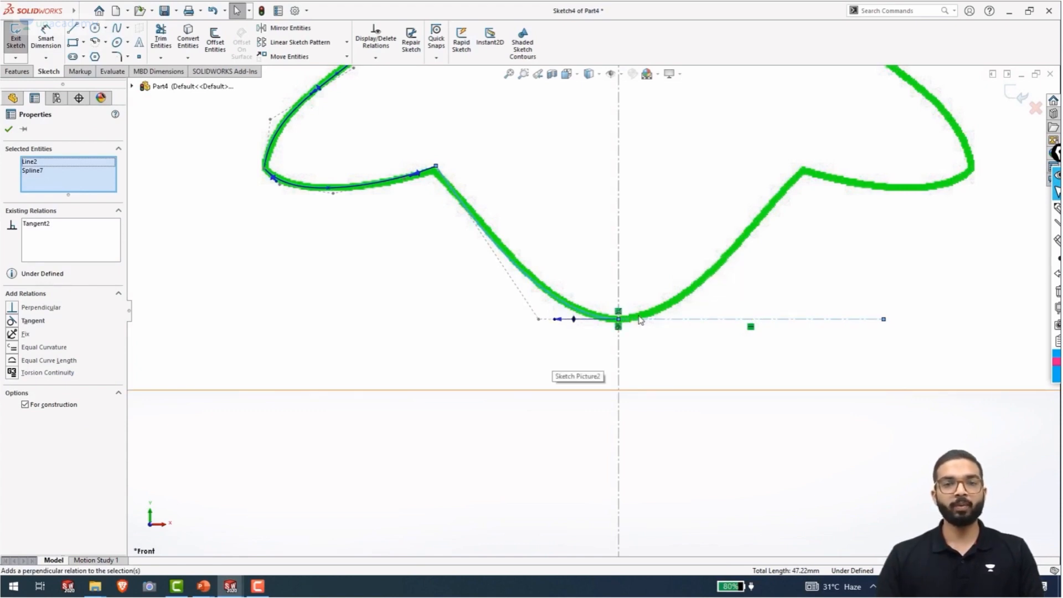
Convert the vertical centerline of Sketch3 into the current sketch and change it to construction geometry
scroll(641, 321, up, 3)
scroll(597, 310, up, 5)
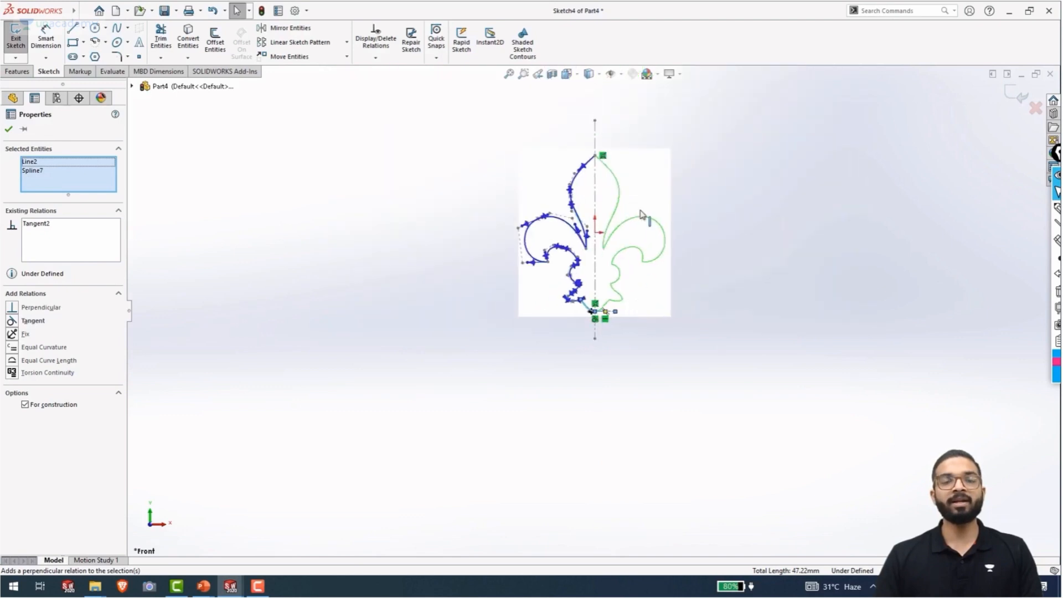
scroll(584, 158, down, 3)
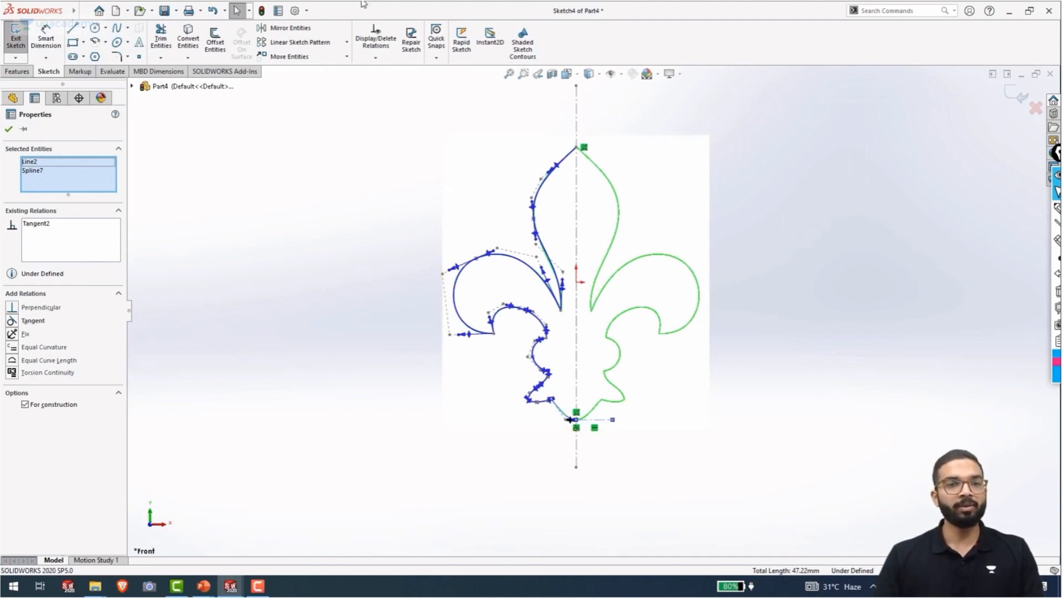
click(188, 39)
click(577, 115)
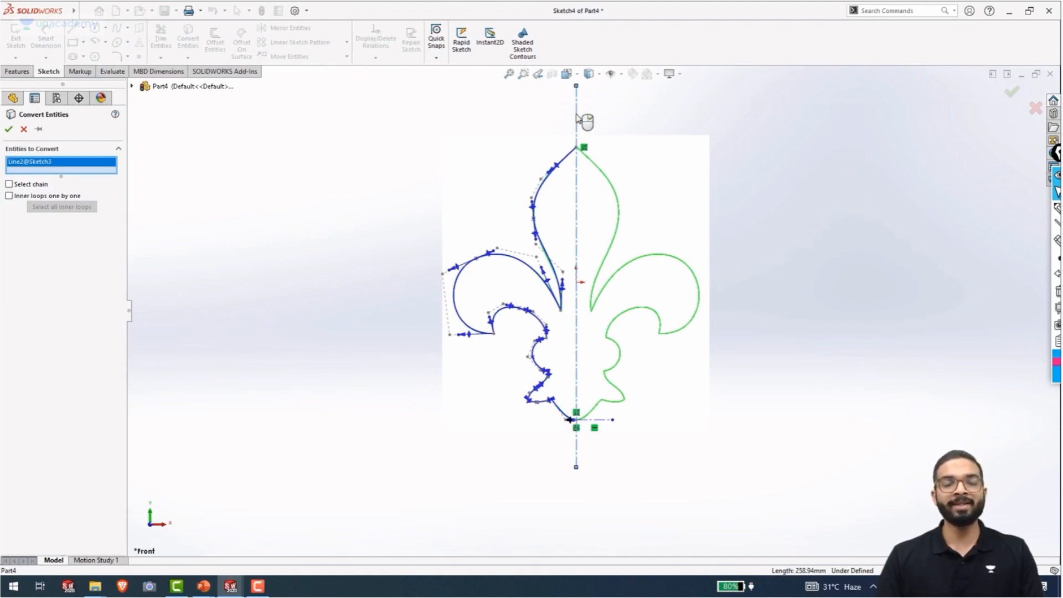
click(10, 130)
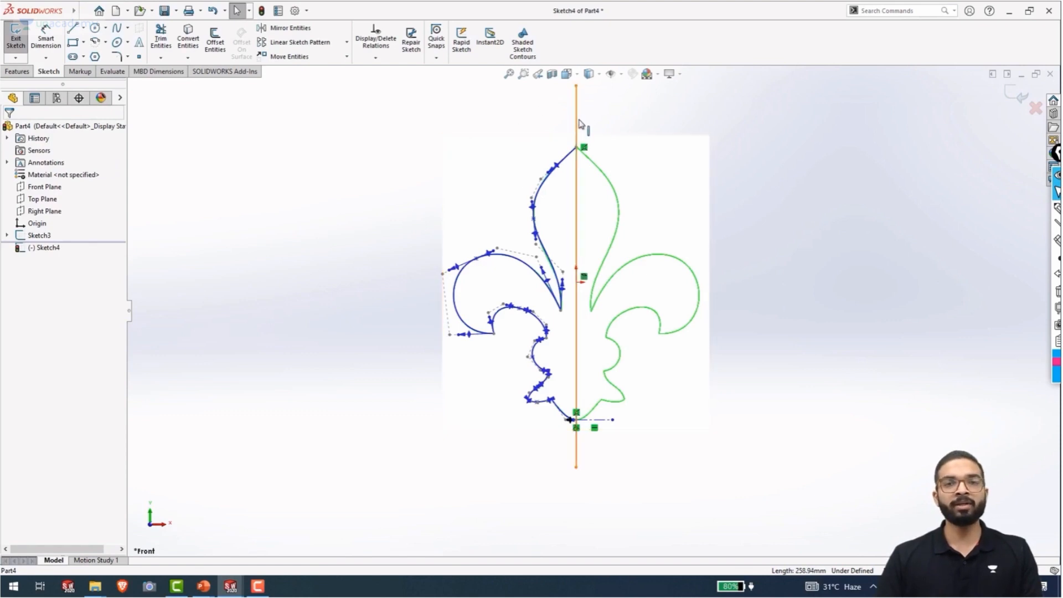
click(576, 276)
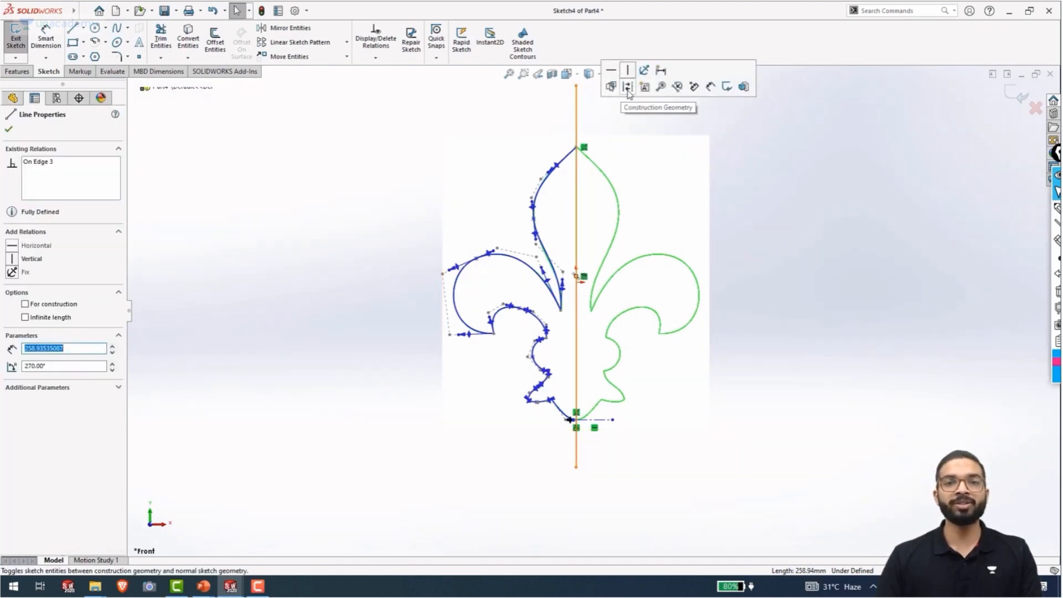
click(628, 87)
click(585, 126)
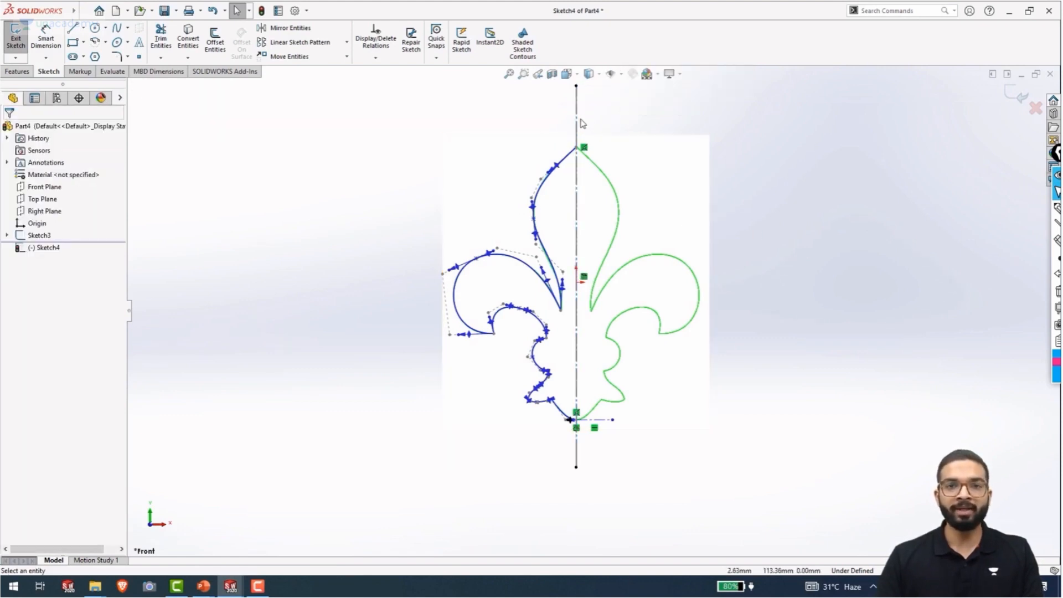
Mirror all seven splines of the left half about the converted vertical construction line, keeping the Copy option on
scroll(614, 168, up, 1)
scroll(614, 169, down, 2)
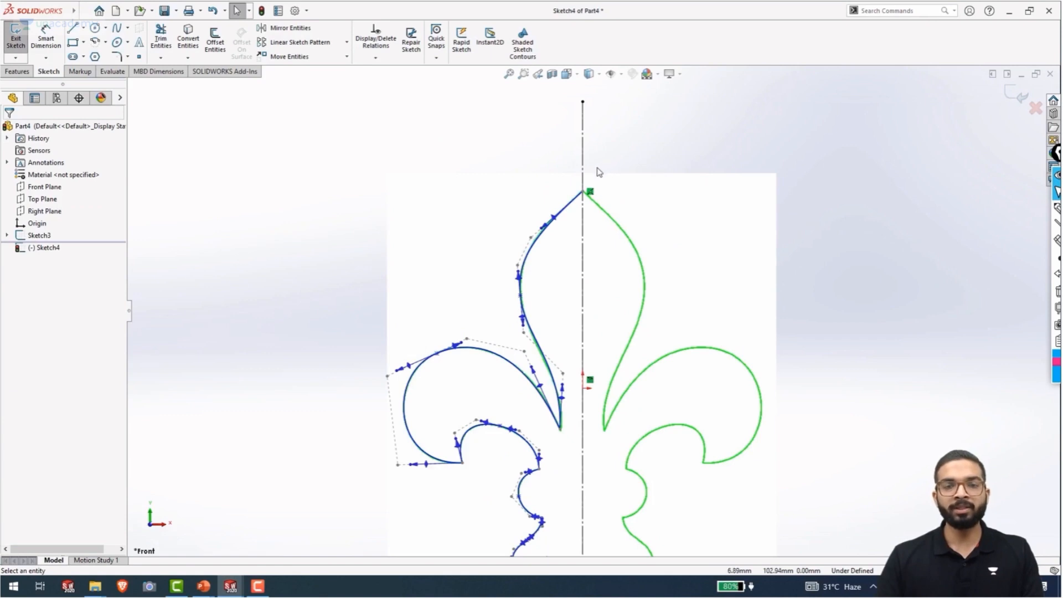
scroll(636, 255, up, 3)
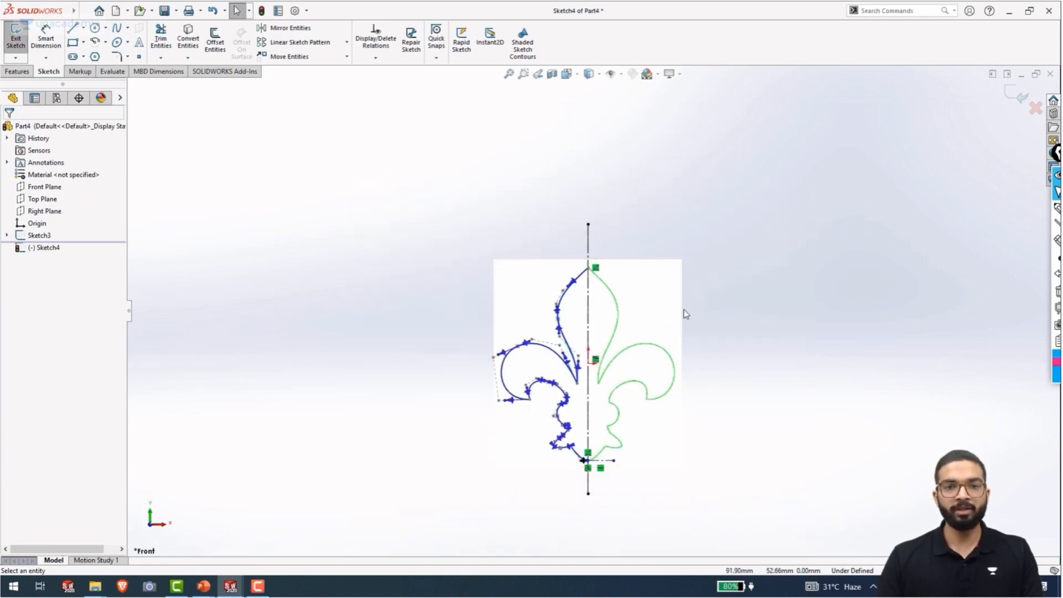
ctrl+middle_drag(699, 335, 674, 270)
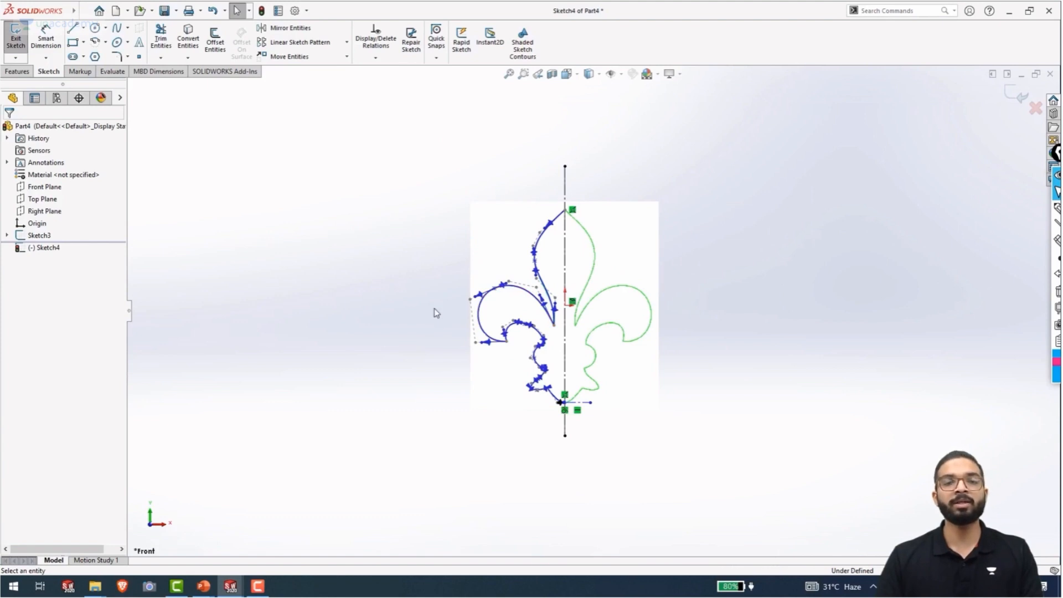
click(284, 31)
scroll(539, 378, down, 2)
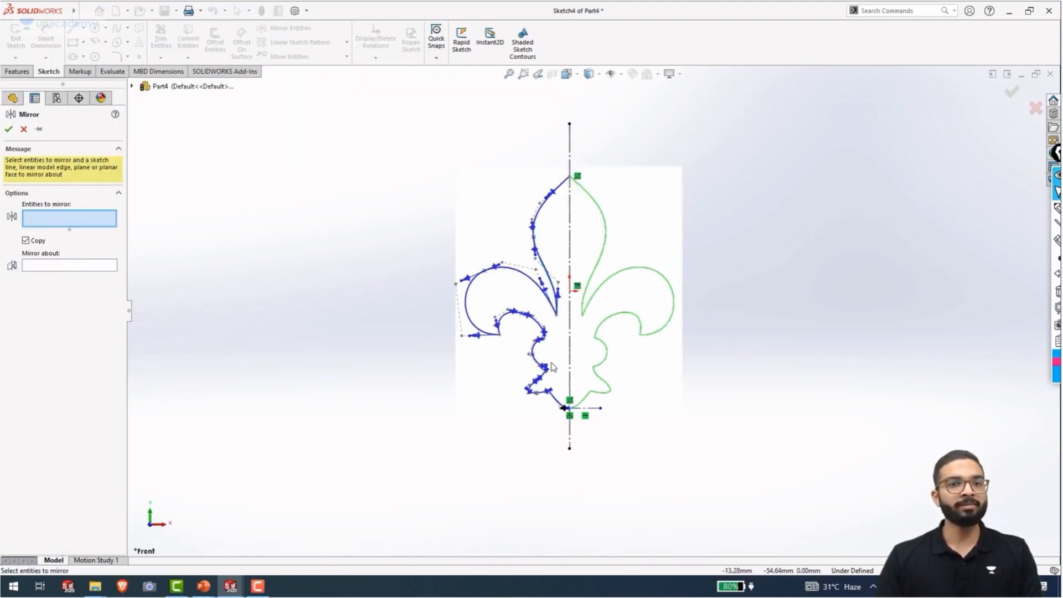
drag(564, 437, 430, 123)
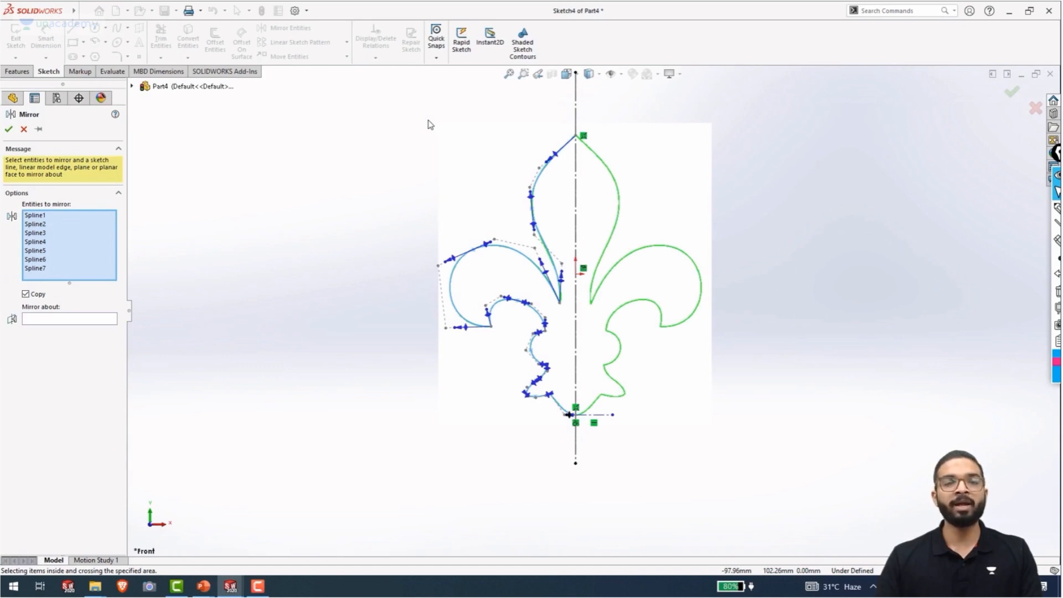
right_click(427, 121)
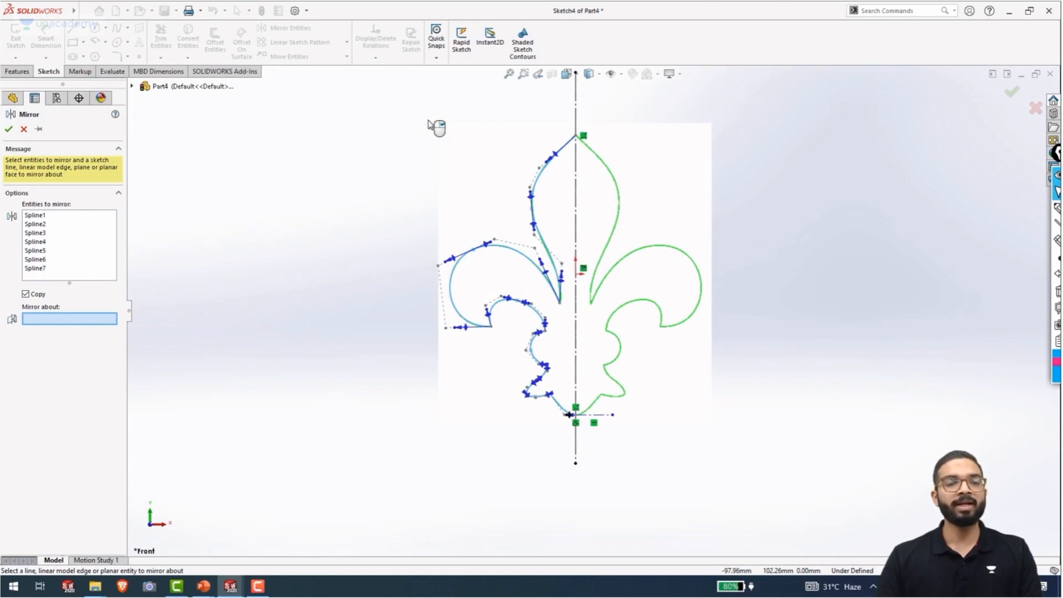
click(576, 123)
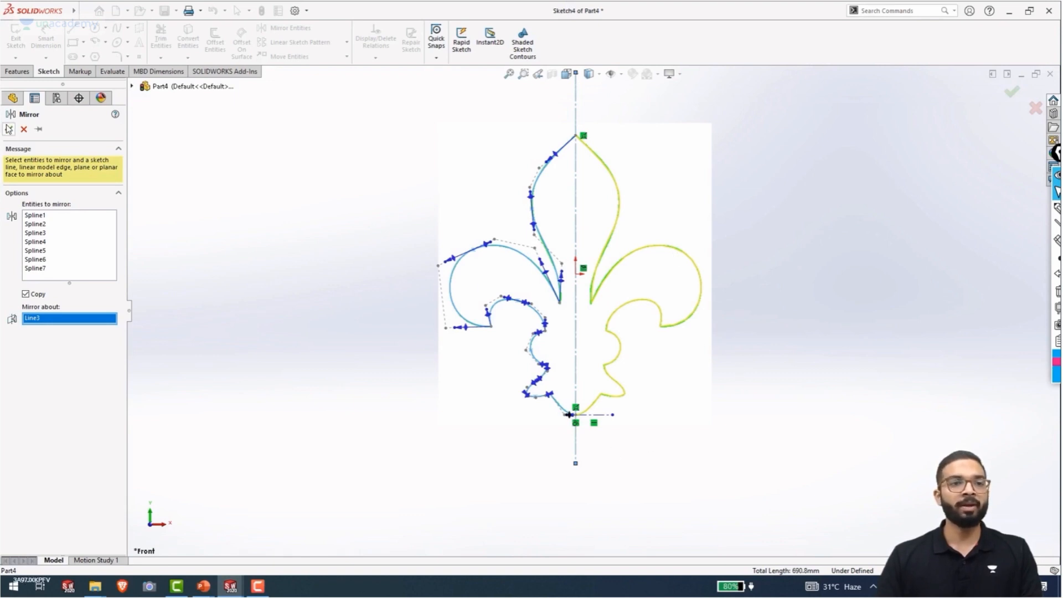
key(Return)
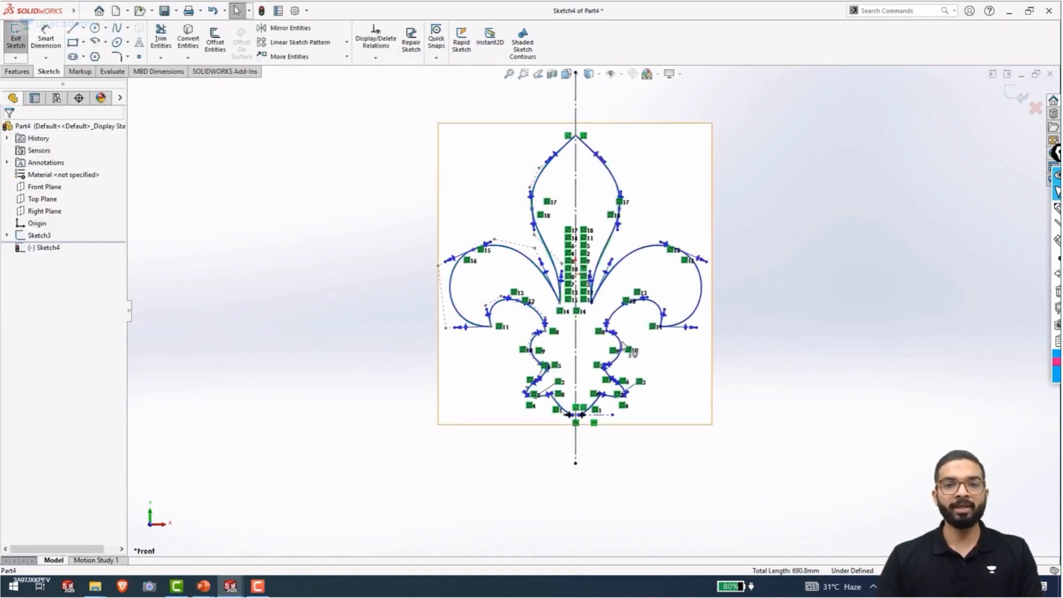
scroll(674, 342, down, 1)
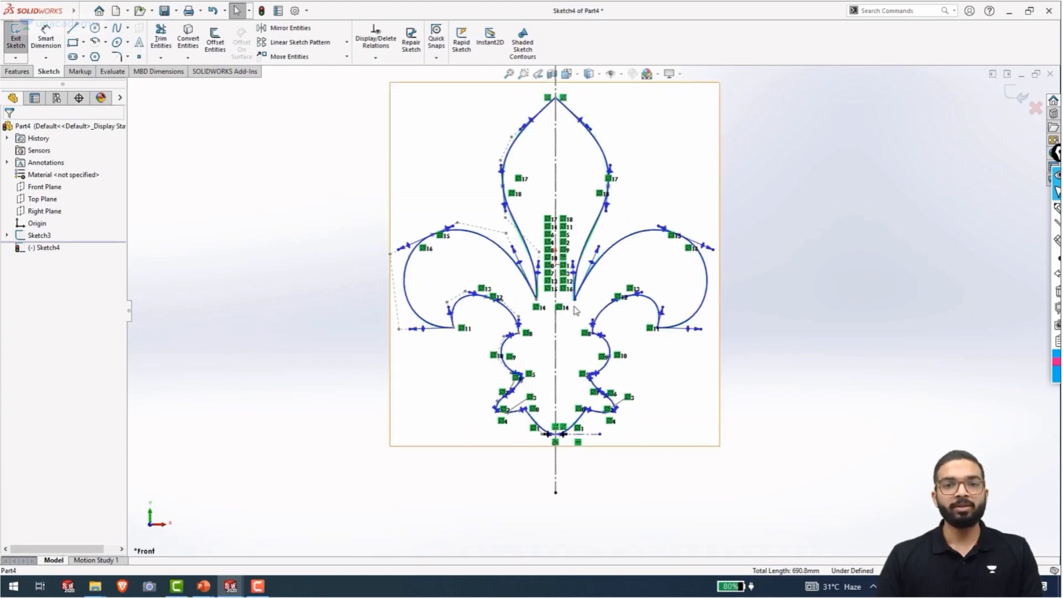
scroll(629, 303, up, 3)
scroll(611, 235, down, 3)
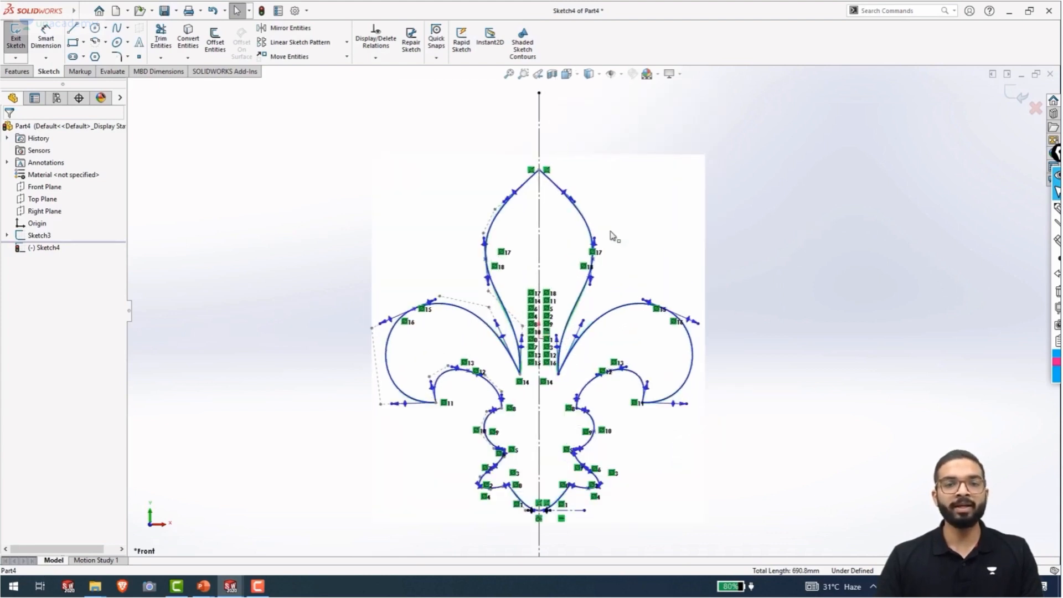